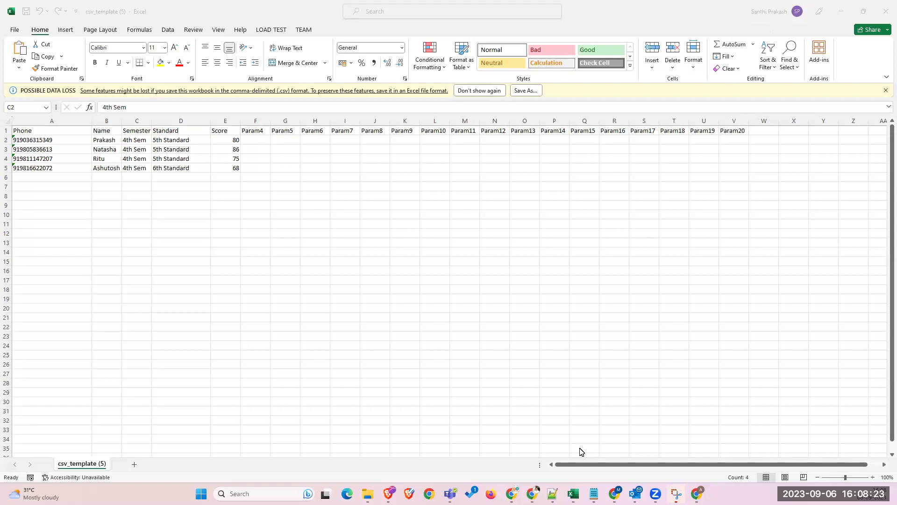
- Switch from Excel to the SuperSender bulk messaging tab and open a new incognito window
left_click(532, 494)
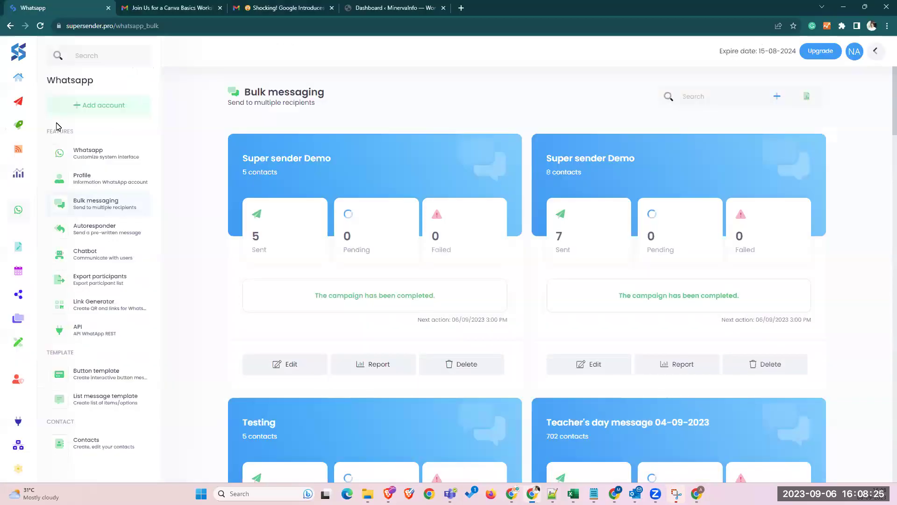
left_click(887, 26)
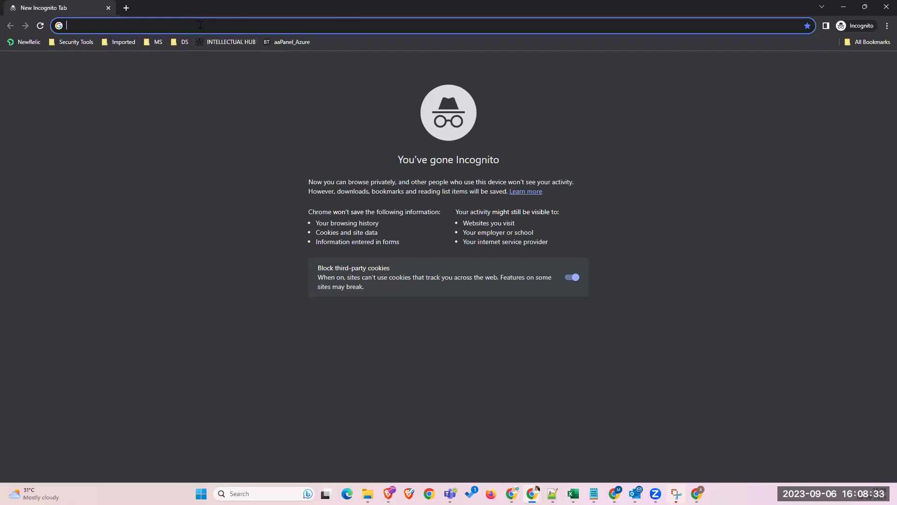
- Load supersender.pro in the incognito window and open its Sign Up form
type("supersender.pro")
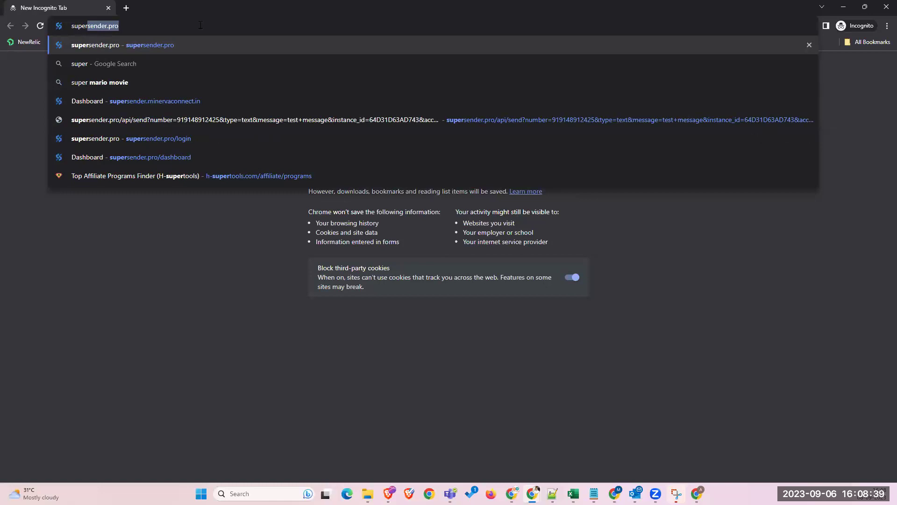
key("Return")
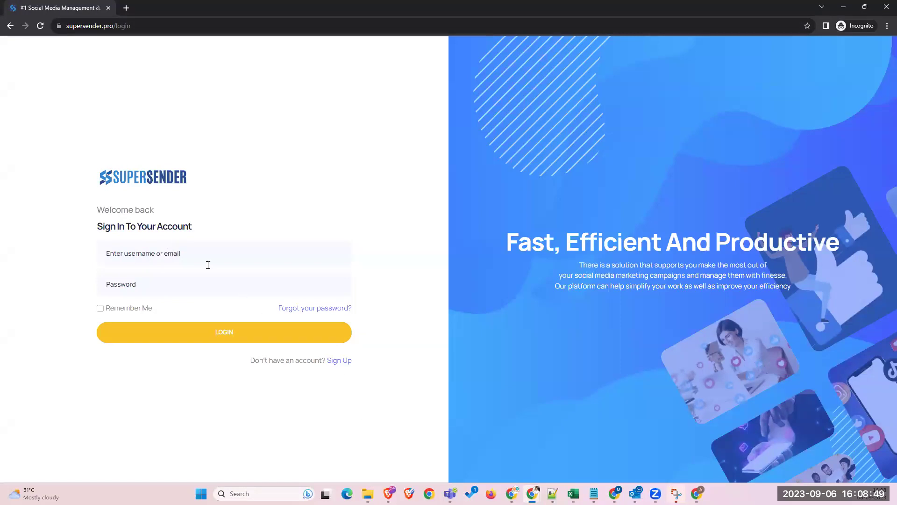
left_click(342, 360)
left_click(341, 362)
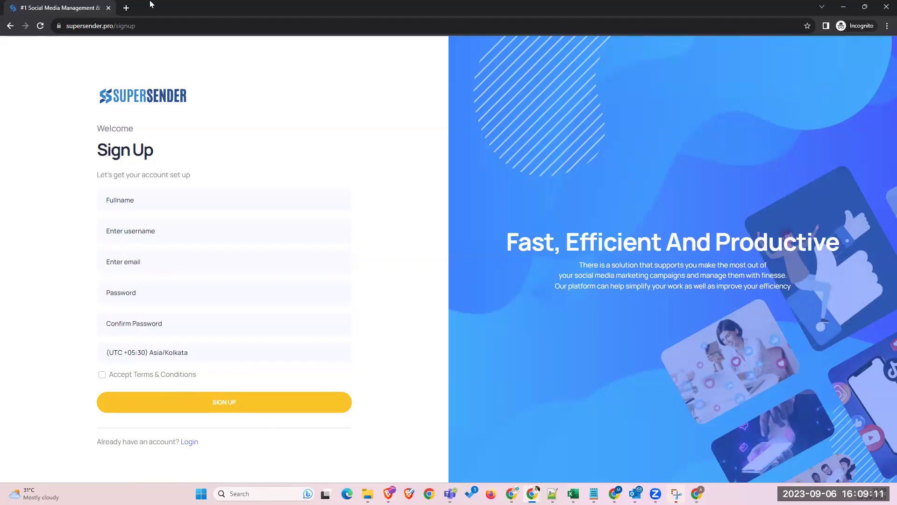
- Minimize the incognito window and scroll the Dashboard down to the WhatsApp Bulk messaging summary
left_click(844, 6)
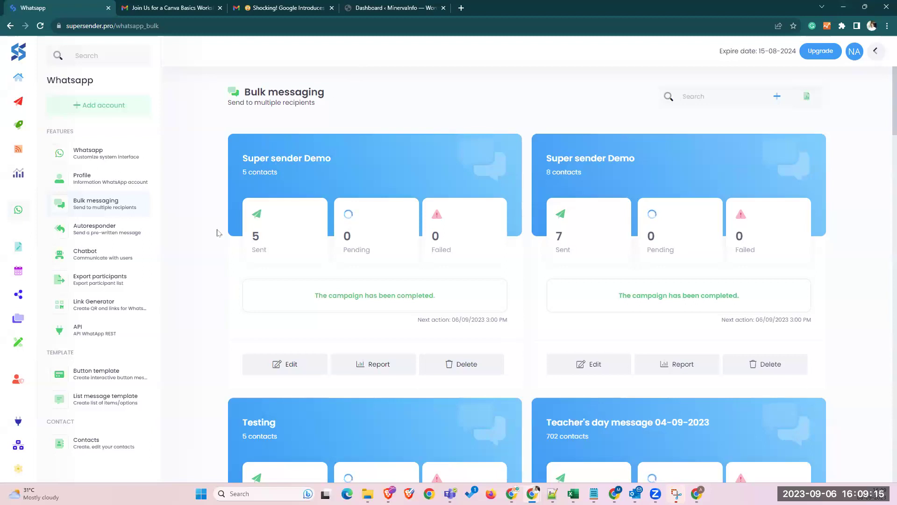
left_click(32, 53)
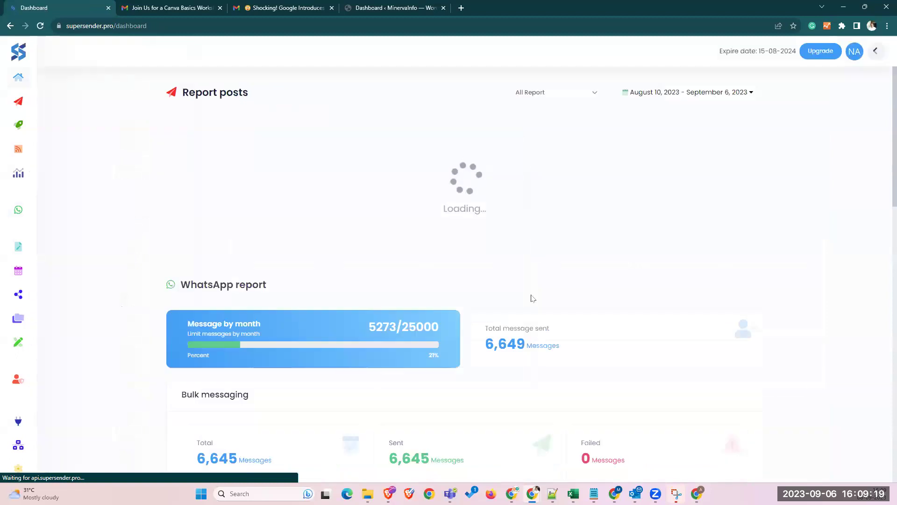
scroll(255, 234, "down", 3)
scroll(258, 184, "up", 3)
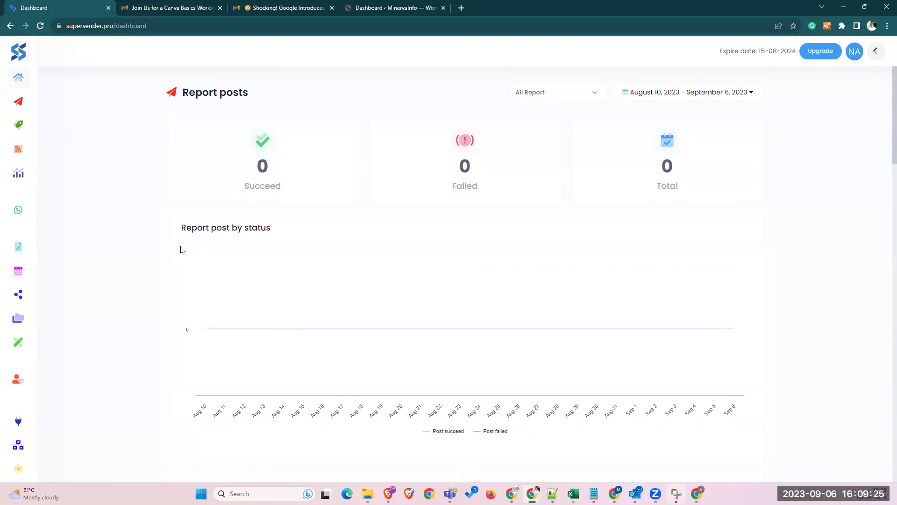
scroll(352, 329, "down", 6)
scroll(352, 328, "down", 7)
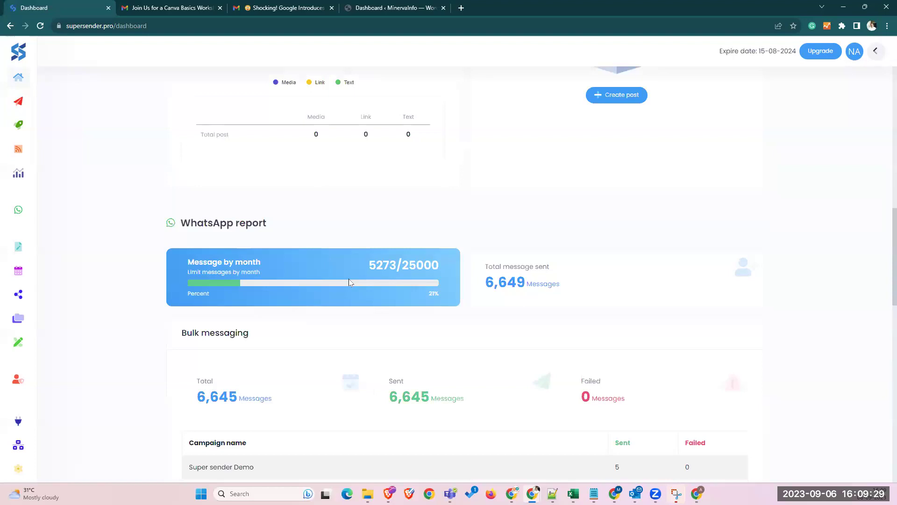
scroll(323, 234, "down", 5)
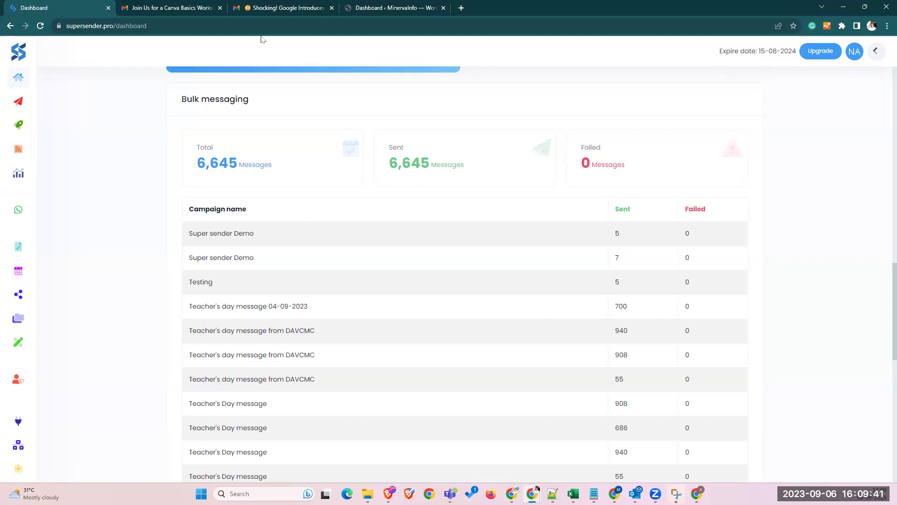
mouse_move(697, 494)
mouse_move(25, 143)
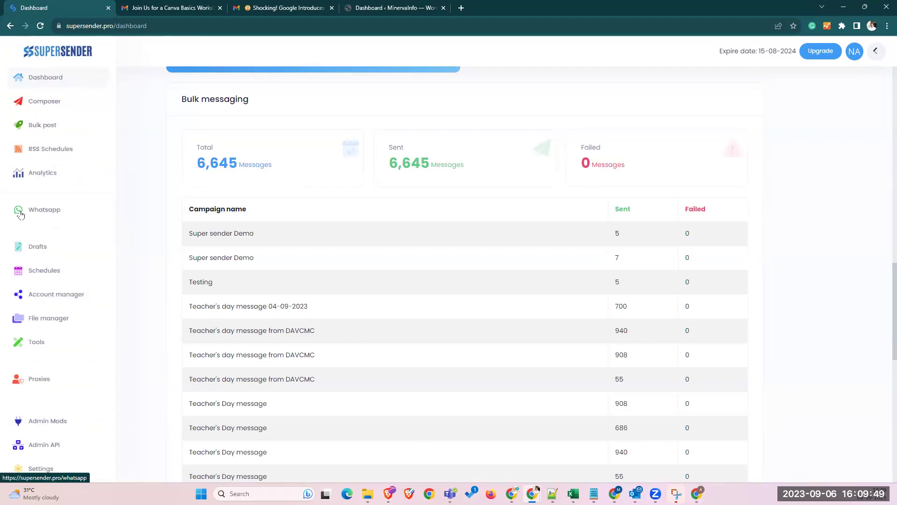
- Open the WhatsApp Profile page, select the connected account, and highlight its instance ID
left_click(33, 216)
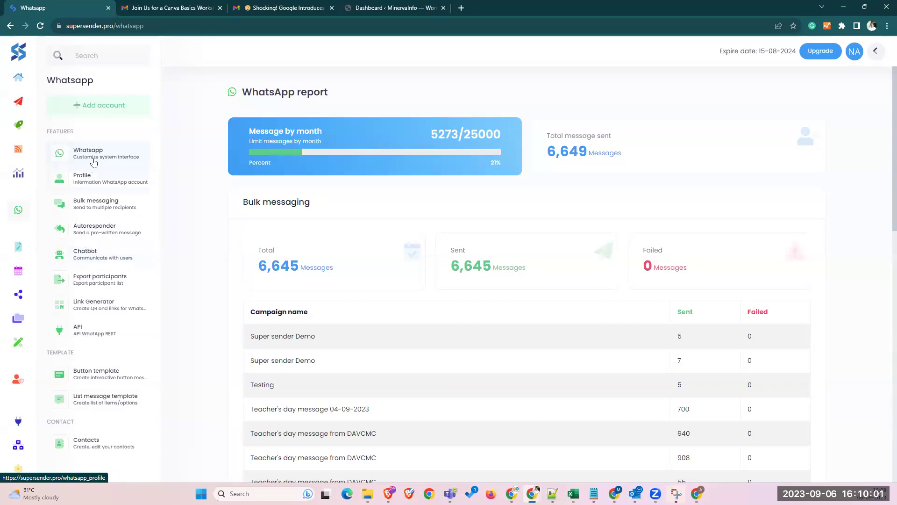
left_click(87, 182)
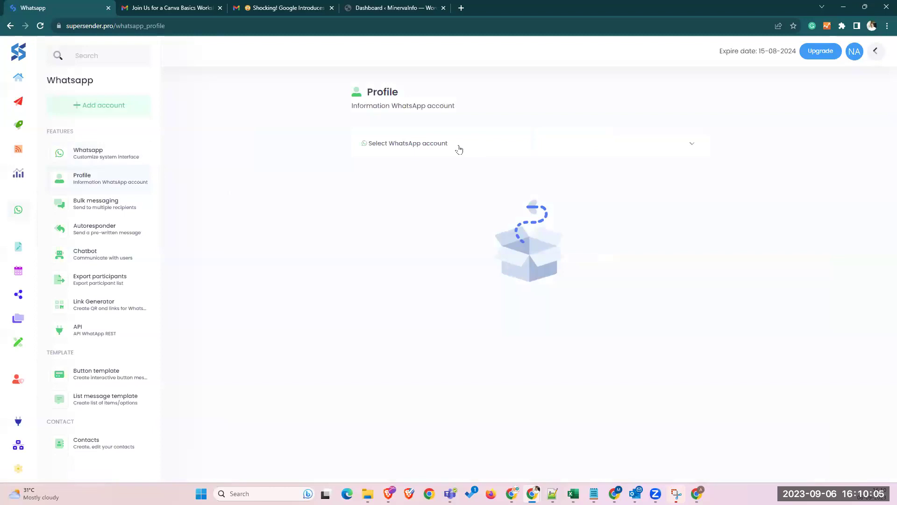
left_click(458, 149)
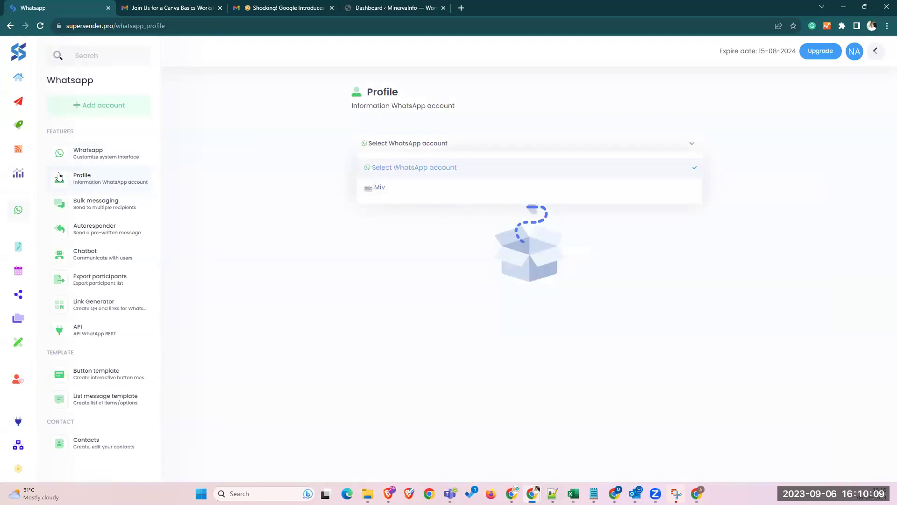
left_click(372, 233)
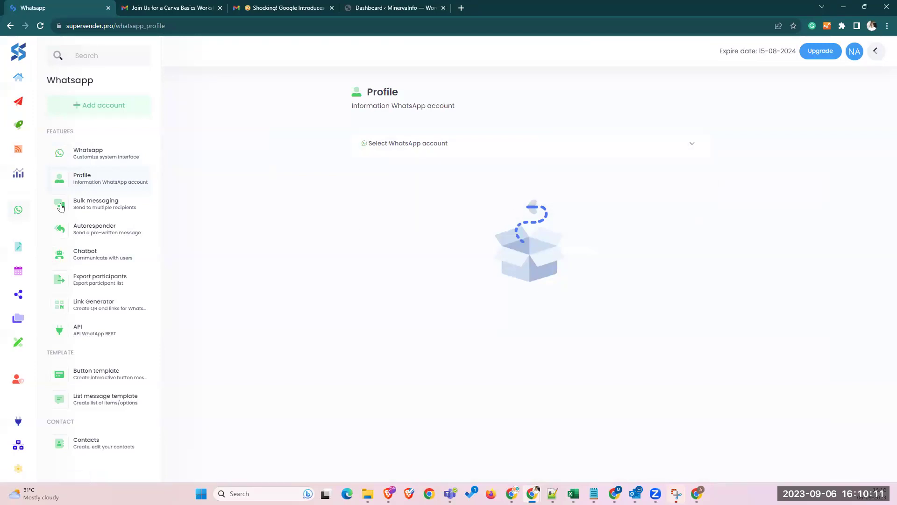
left_click(457, 140)
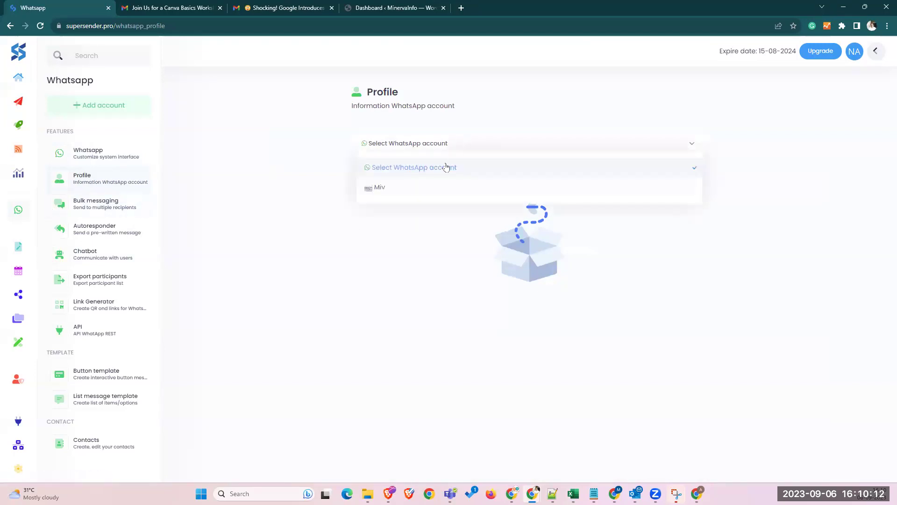
left_click(377, 197)
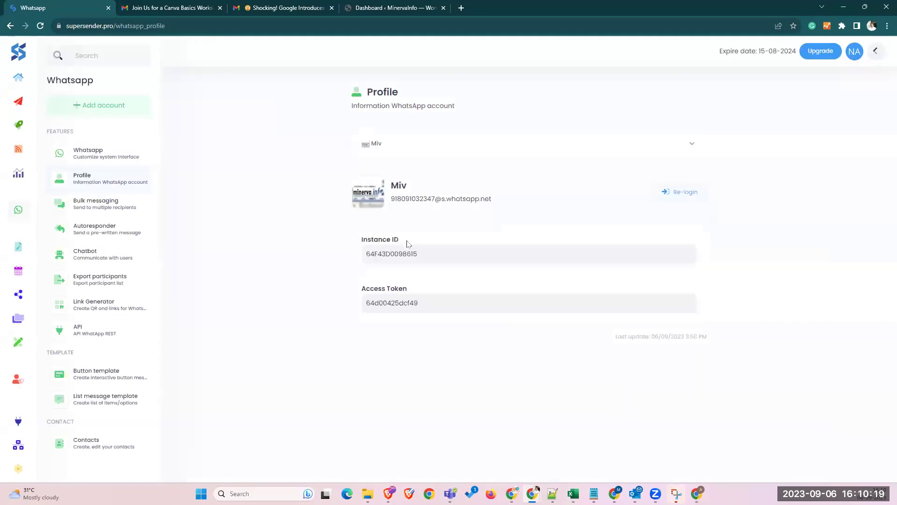
double_click(404, 199)
left_click_drag(457, 256, 374, 256)
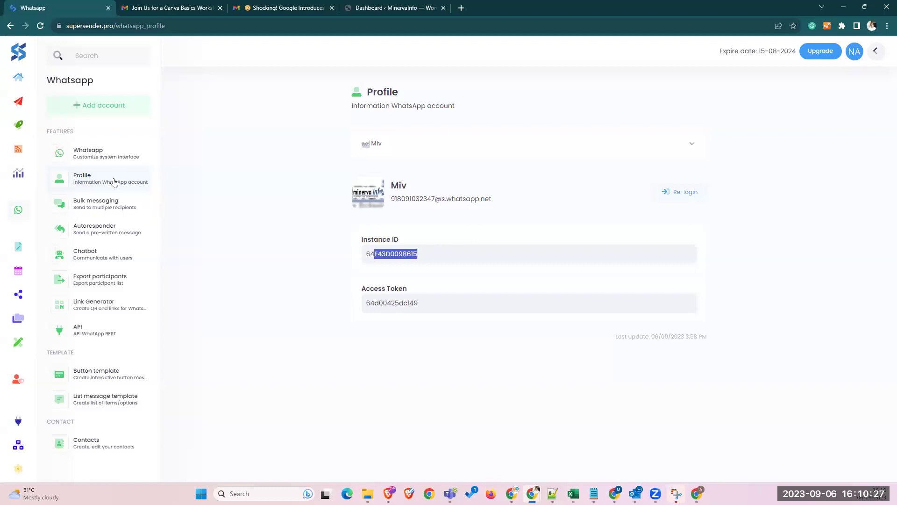
- From Add account, relink the existing profile to get a QR code while keeping the old instance ID
left_click(93, 112)
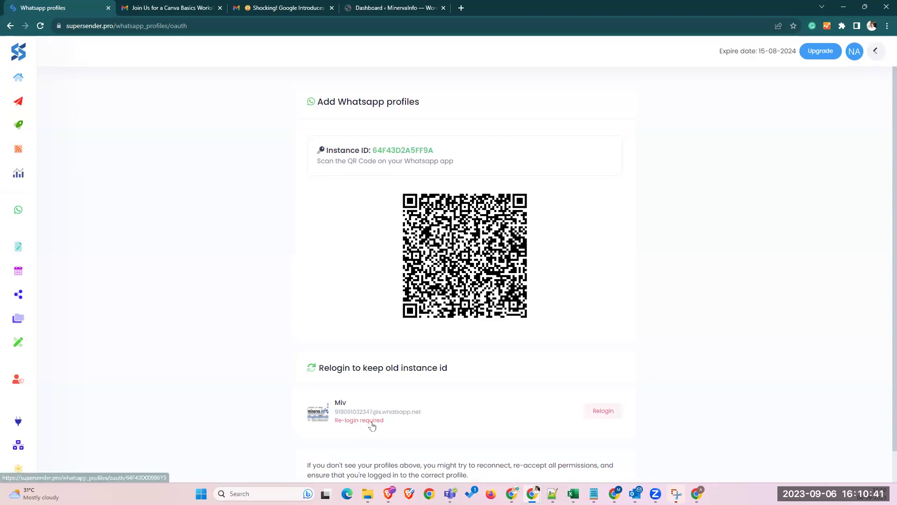
left_click(373, 426)
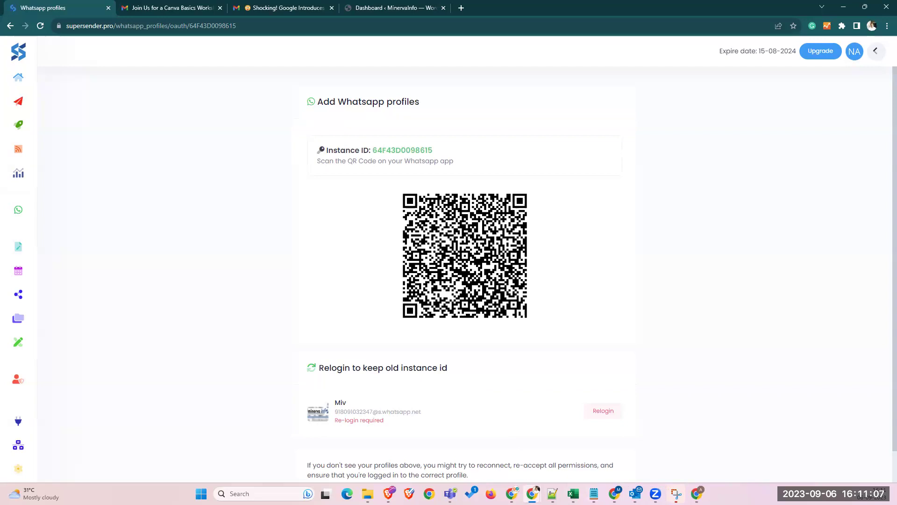
- Switch the incognito window from the signup page to the supersender.pro login page, then minimize it
mouse_move(533, 493)
left_click(581, 443)
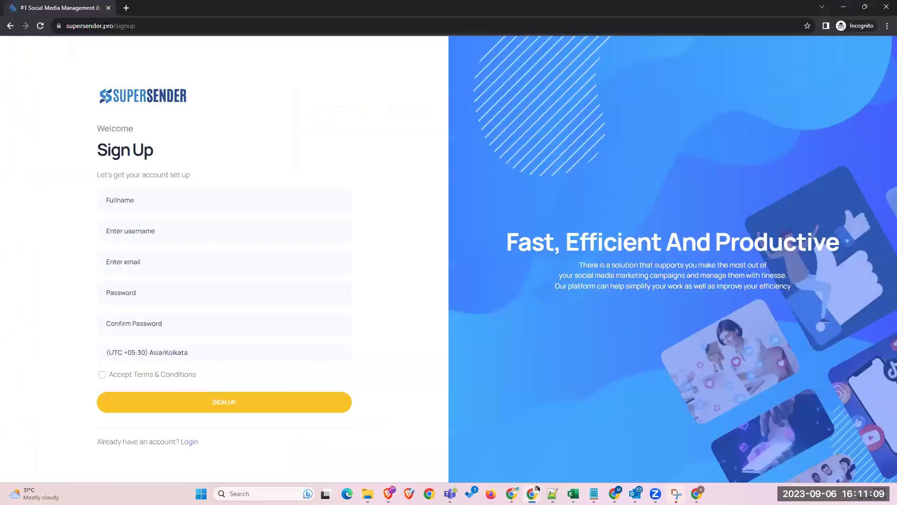
left_click_drag(116, 27, 184, 25)
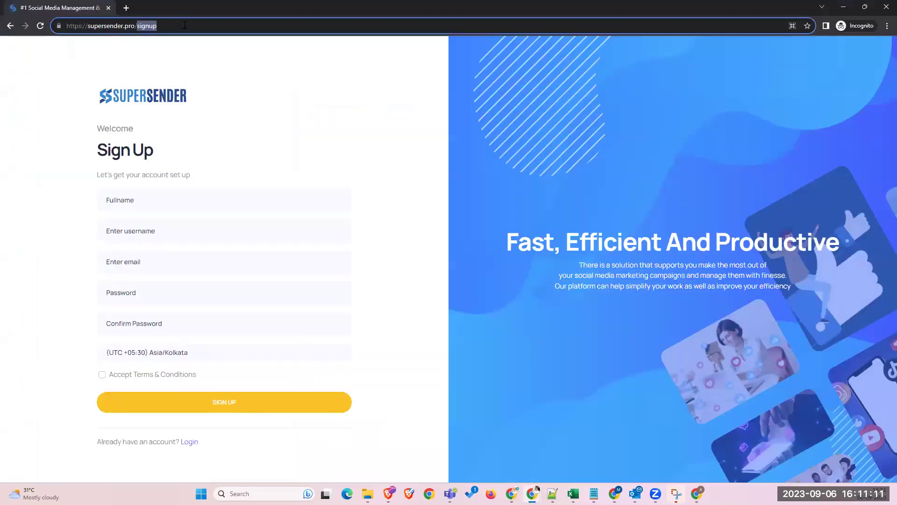
key("BackSpace")
key("Return")
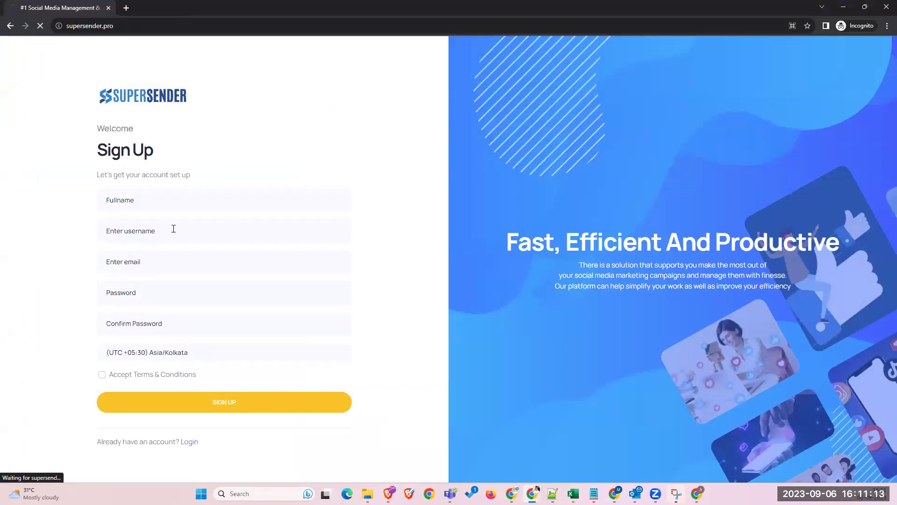
left_click(181, 253)
left_click(119, 288)
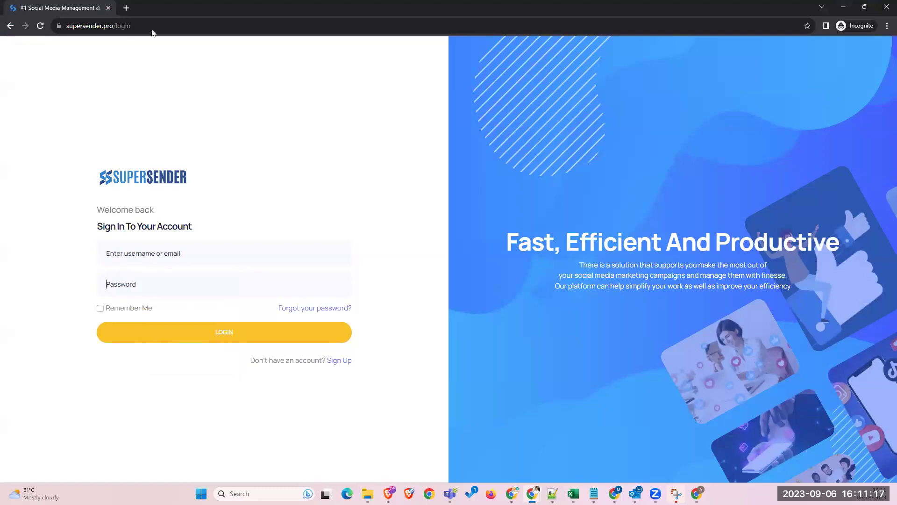
left_click(843, 7)
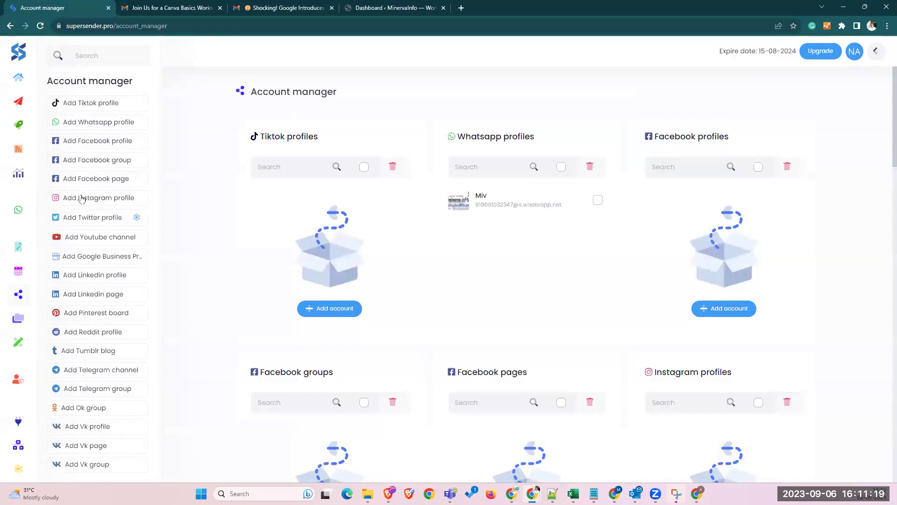
- Show the Add account QR code for a new WhatsApp account, then return to the WhatsApp section
mouse_move(51, 233)
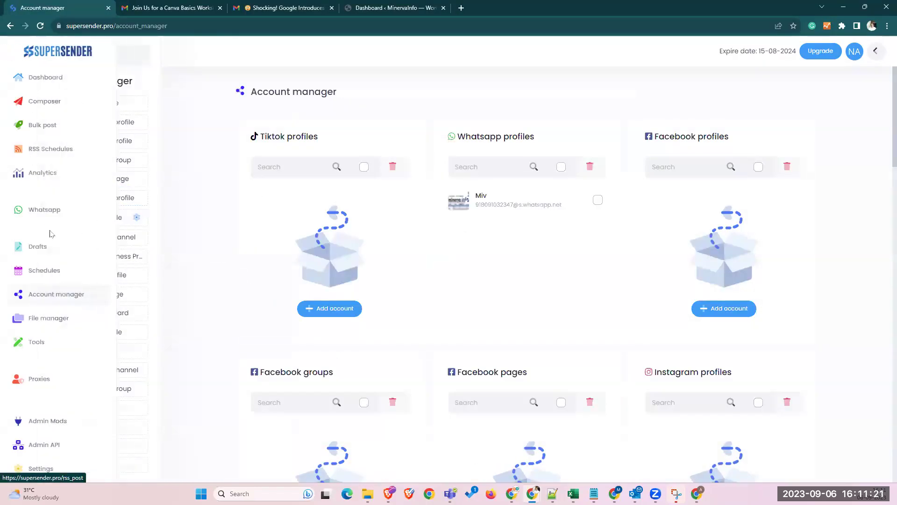
left_click(42, 209)
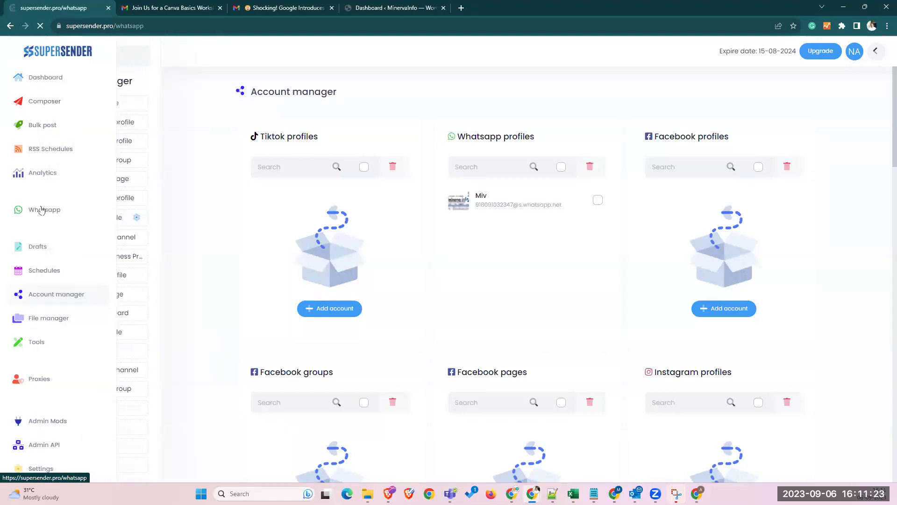
scroll(383, 309, "down", 4)
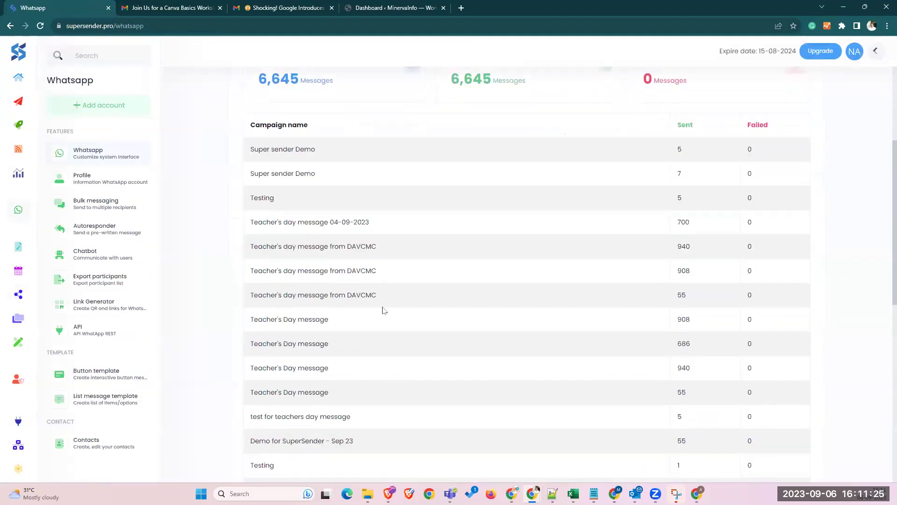
scroll(322, 222, "up", 4)
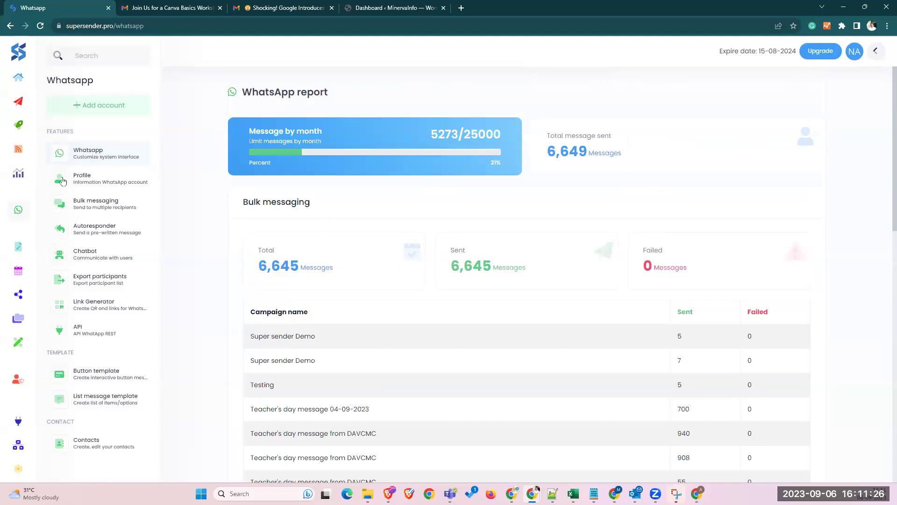
left_click(100, 104)
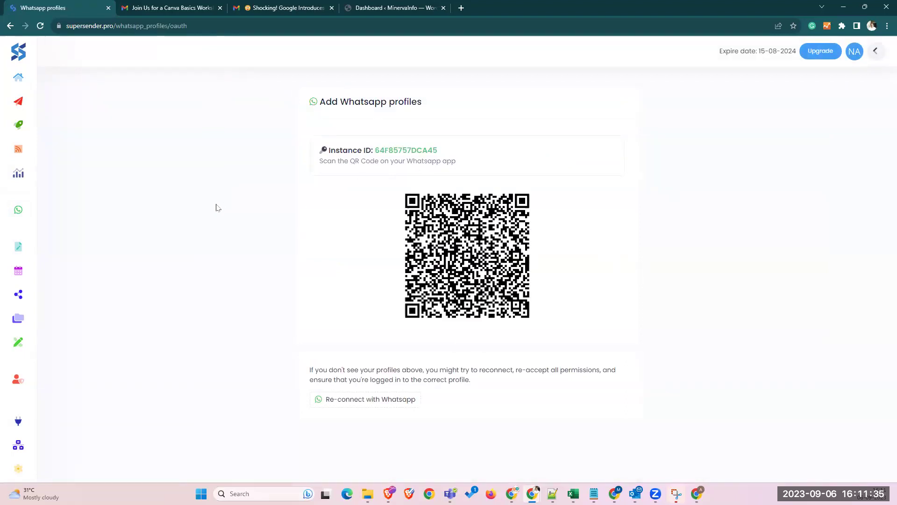
left_click(30, 213)
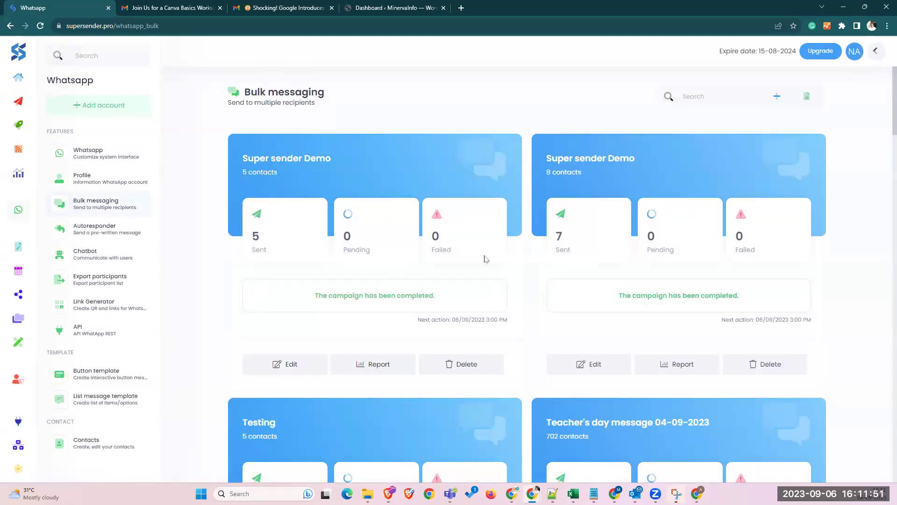
- Scroll through the completed Bulk messaging campaign cards, including the Super sender Demo campaigns
scroll(489, 262, "down", 1)
scroll(488, 262, "down", 3)
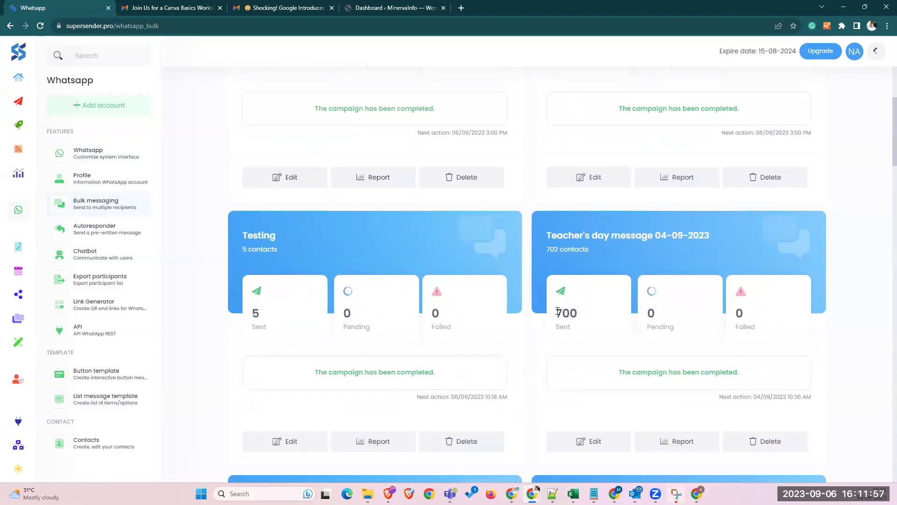
scroll(486, 280, "down", 5)
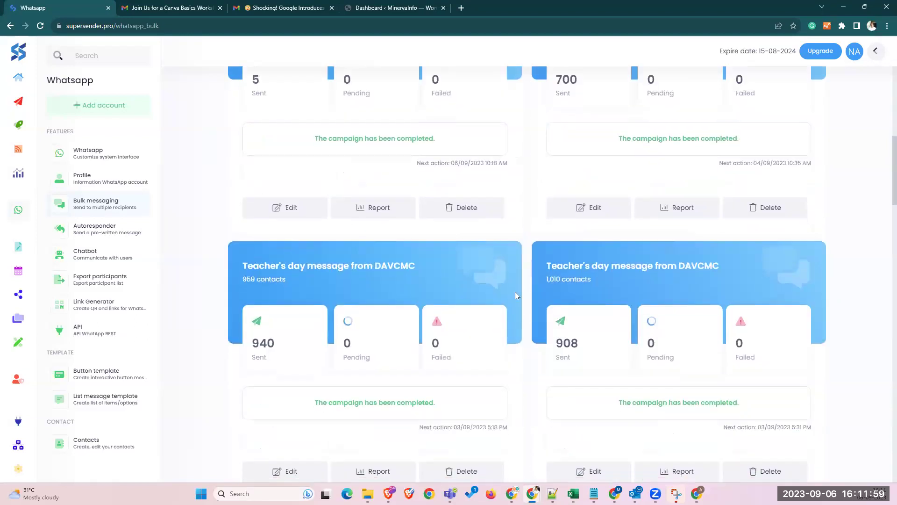
scroll(452, 231, "down", 4)
scroll(453, 232, "up", 13)
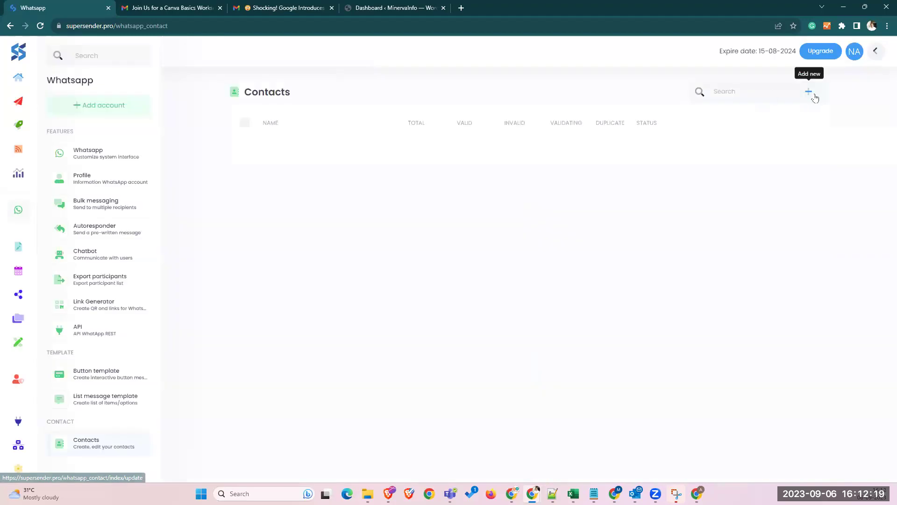
- Start a new contact group with + Add new, then bring up the csv_template (5) workbook in Excel
left_click(809, 93)
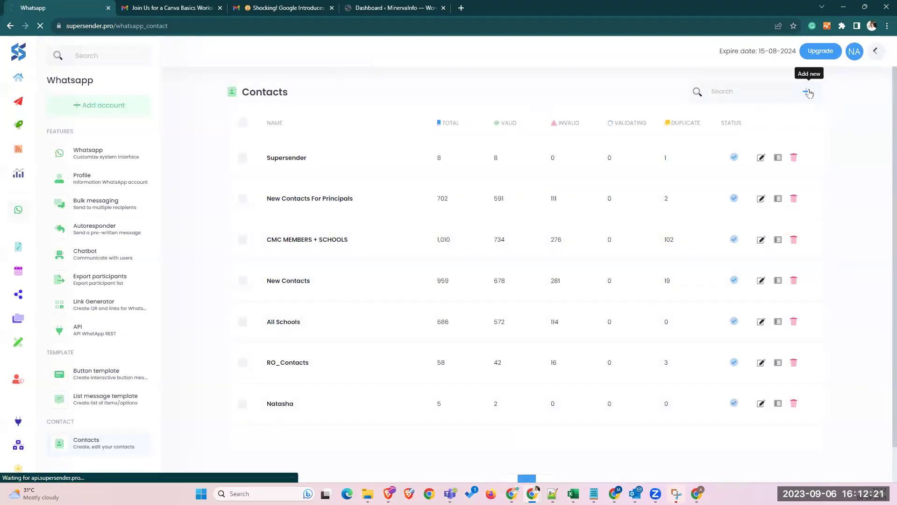
mouse_move(635, 494)
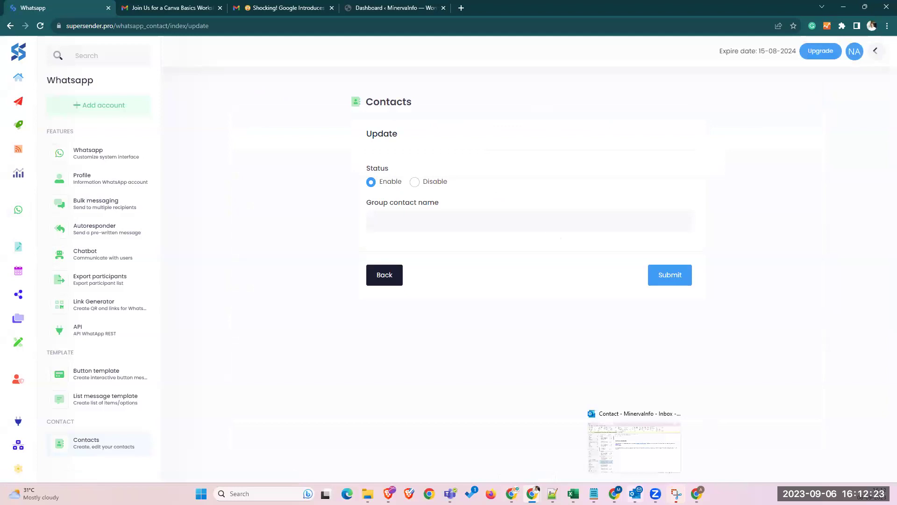
mouse_move(677, 494)
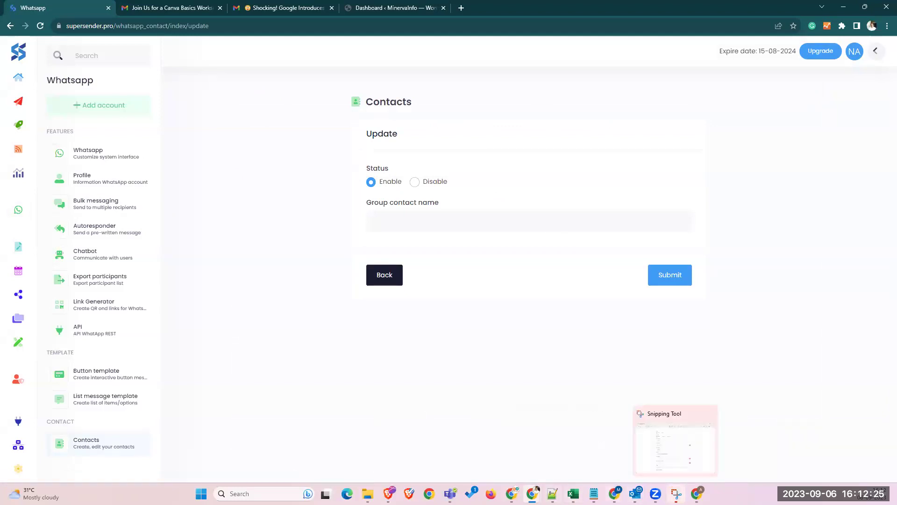
mouse_move(573, 493)
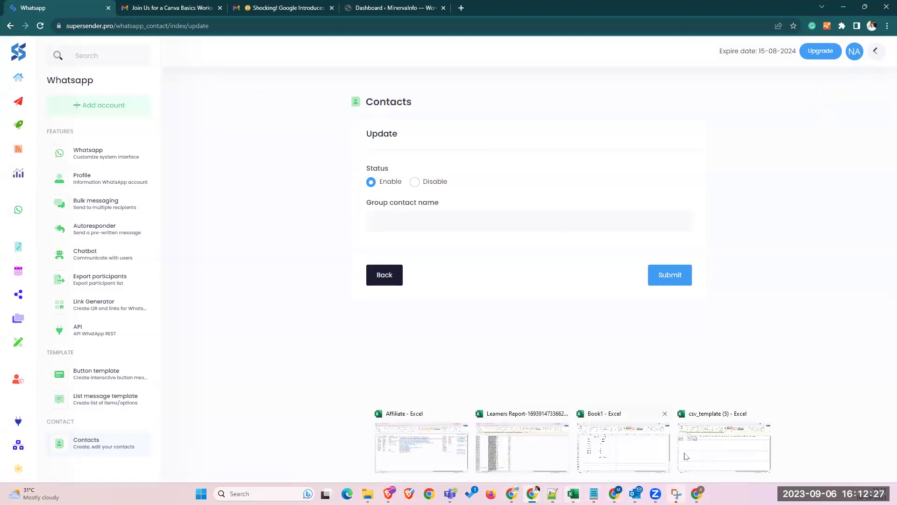
left_click(686, 456)
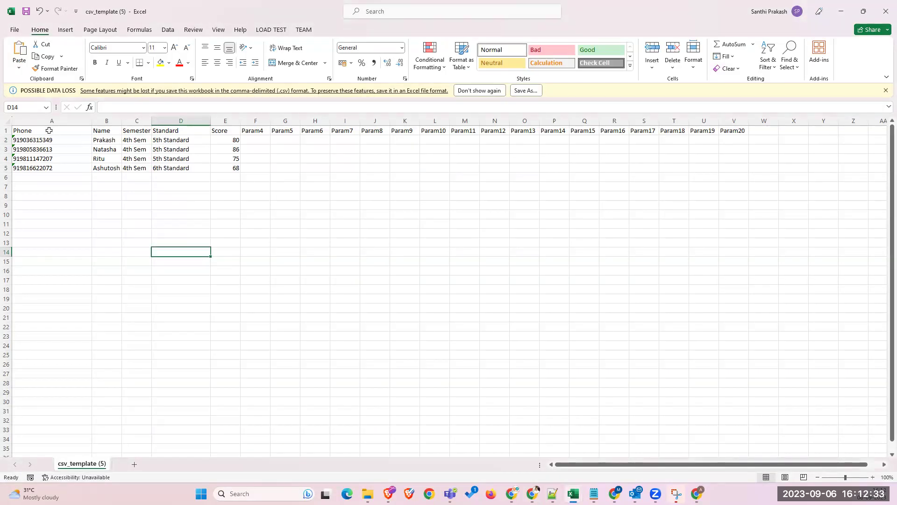
- Delete the Semester column (C) from csv_template (5), save the file, and close Excel
left_click(49, 130)
left_click(111, 131)
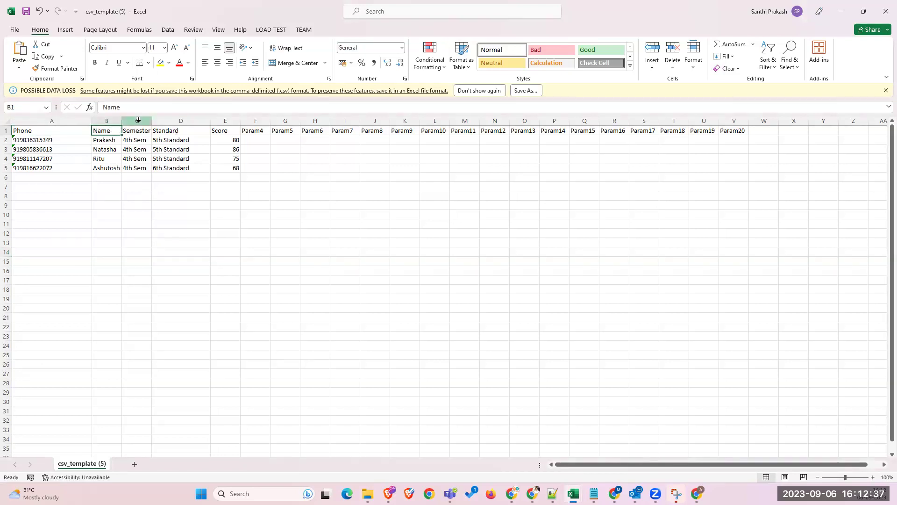
left_click(138, 119)
right_click(138, 120)
left_click(153, 245)
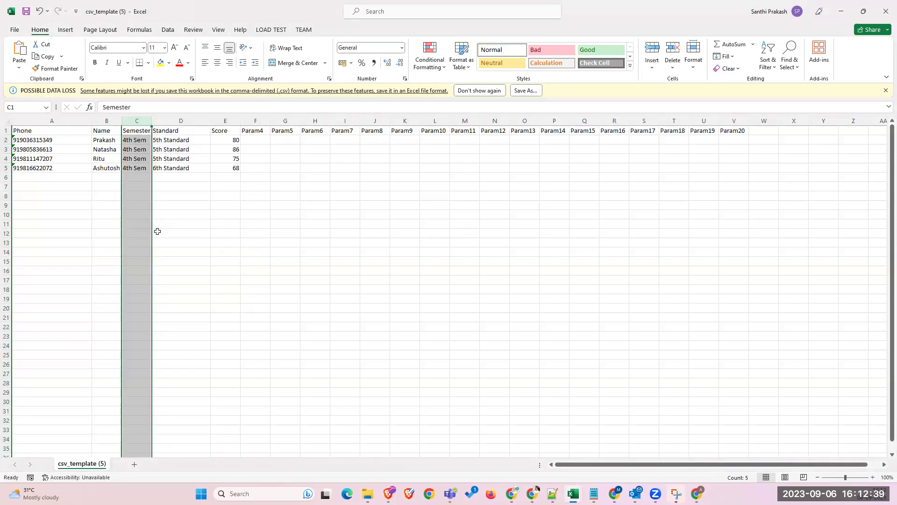
left_click(192, 242)
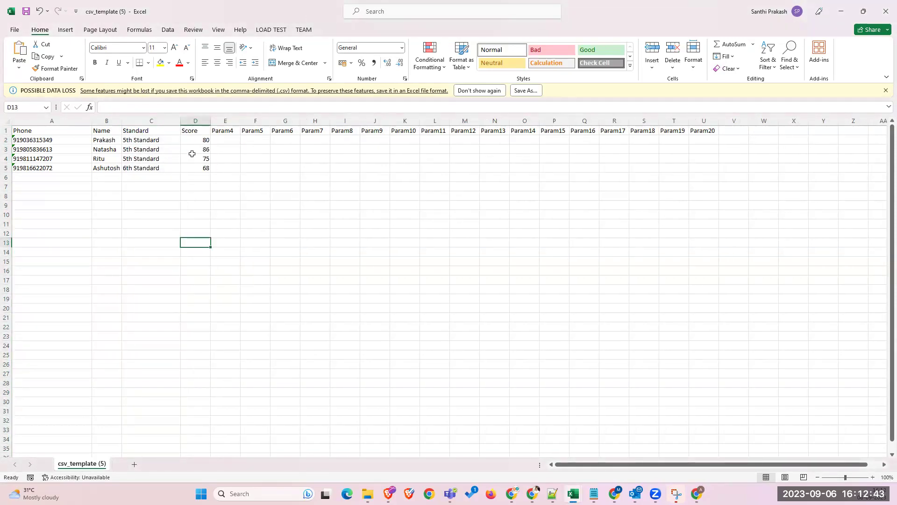
left_click_drag(198, 133, 199, 150)
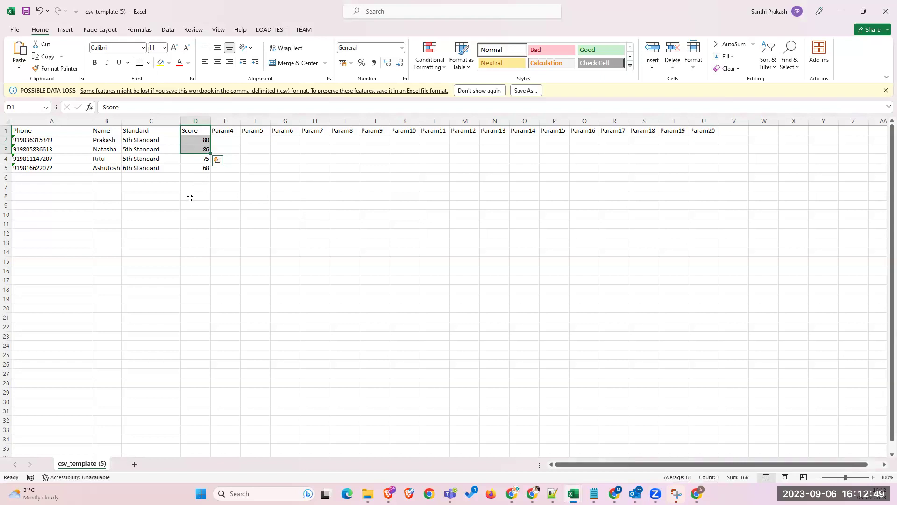
left_click(189, 204)
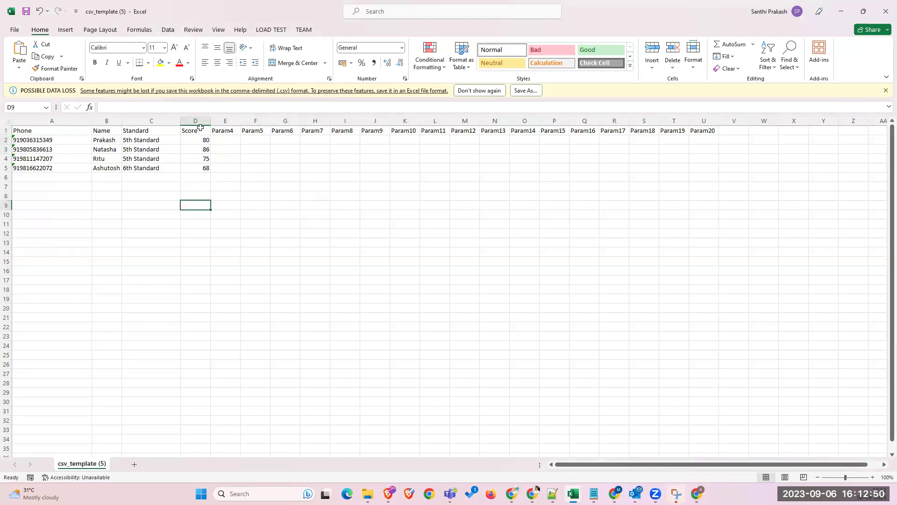
left_click(27, 12)
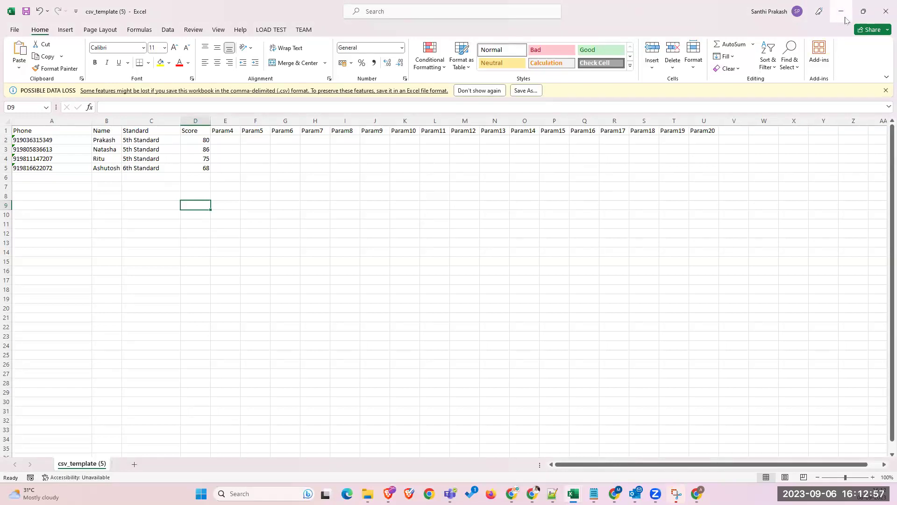
left_click(885, 12)
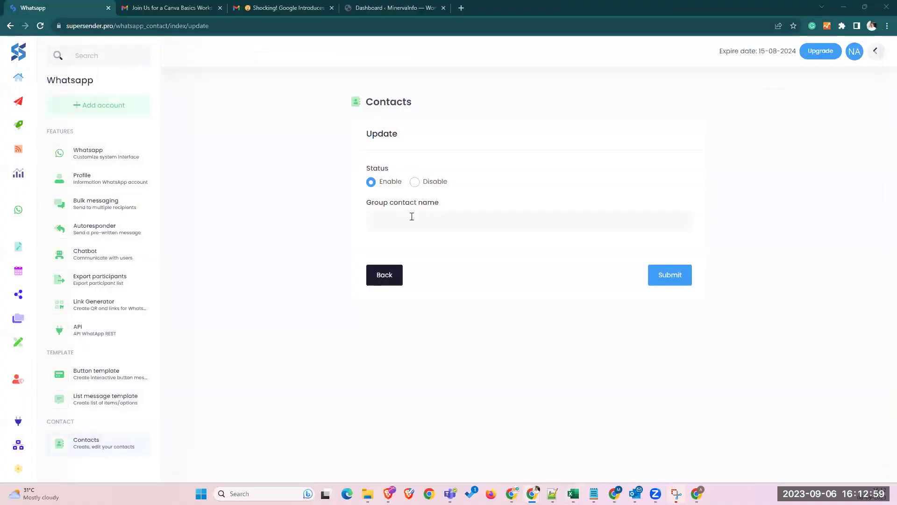
- Enter 'SuperSender Demo' as the group contact name
left_click(411, 216)
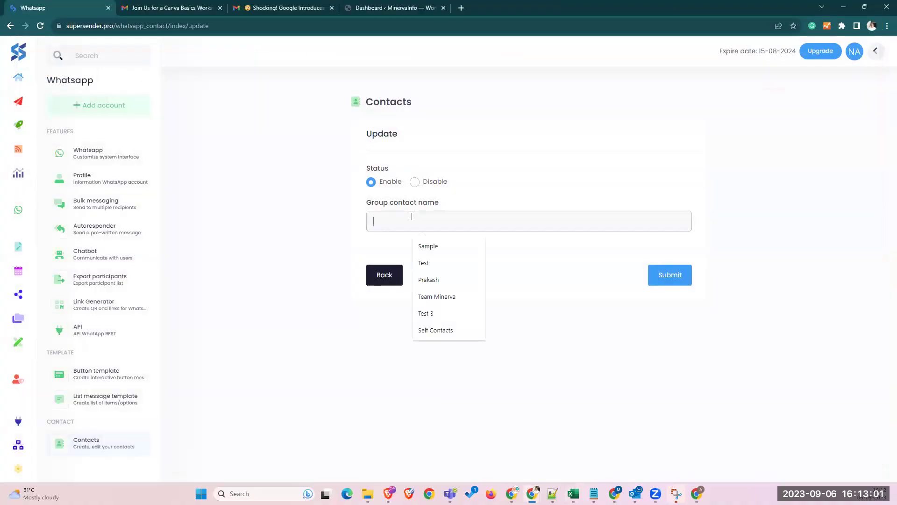
type("Super")
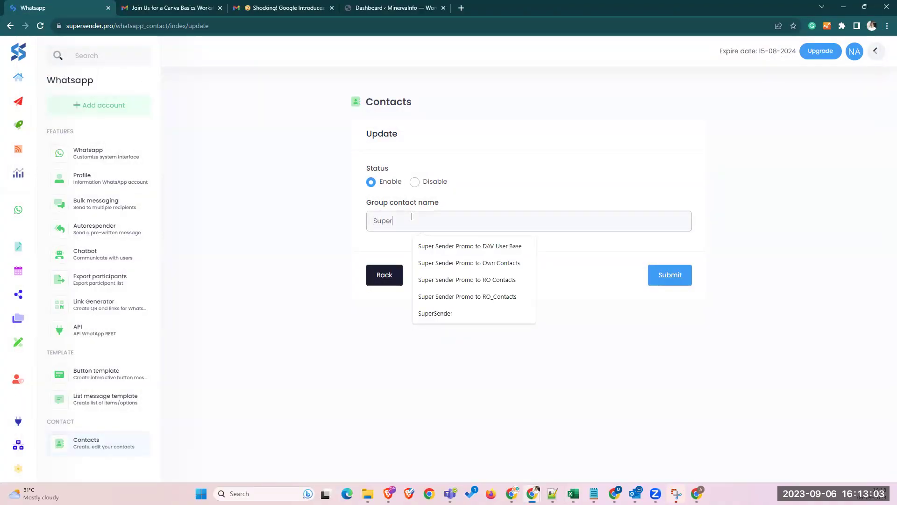
type("Sender Demo")
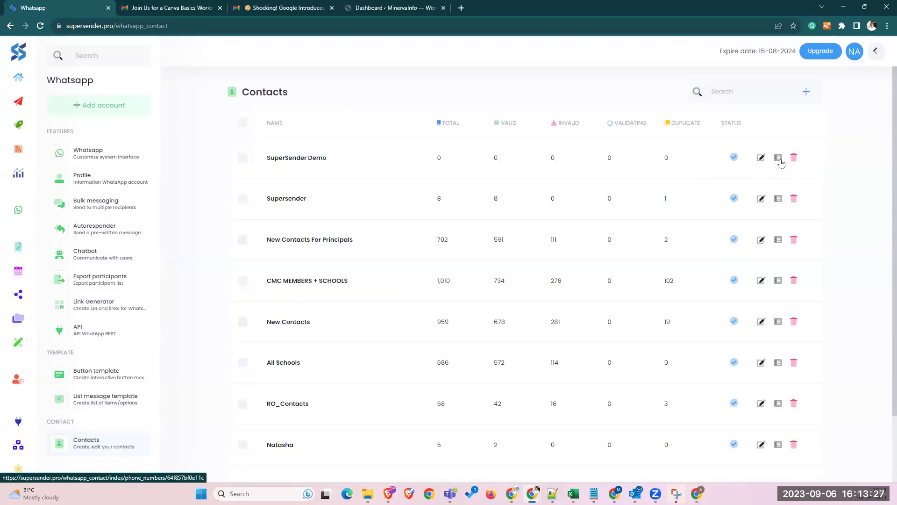
- Open the SuperSender Demo group's contact import dialog, glance at VIA FORM, and return to UPLOAD CSV
left_click(779, 159)
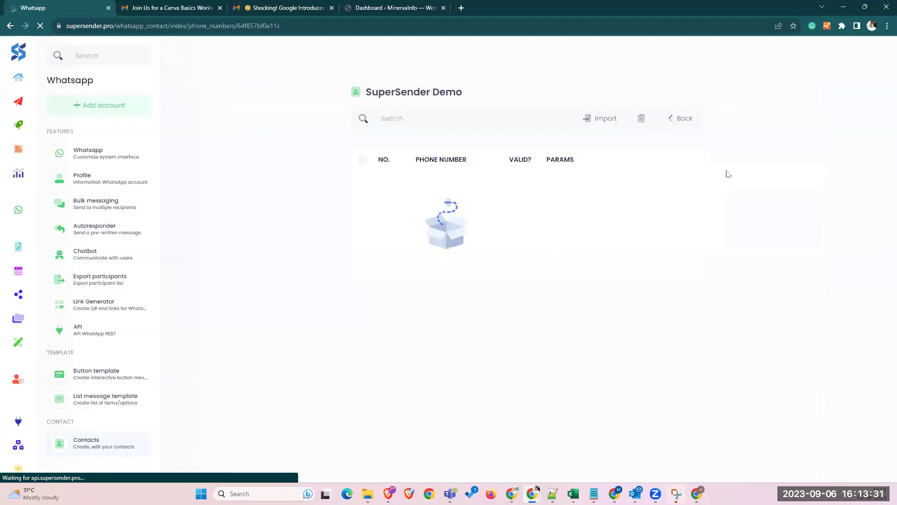
left_click(600, 117)
left_click(501, 222)
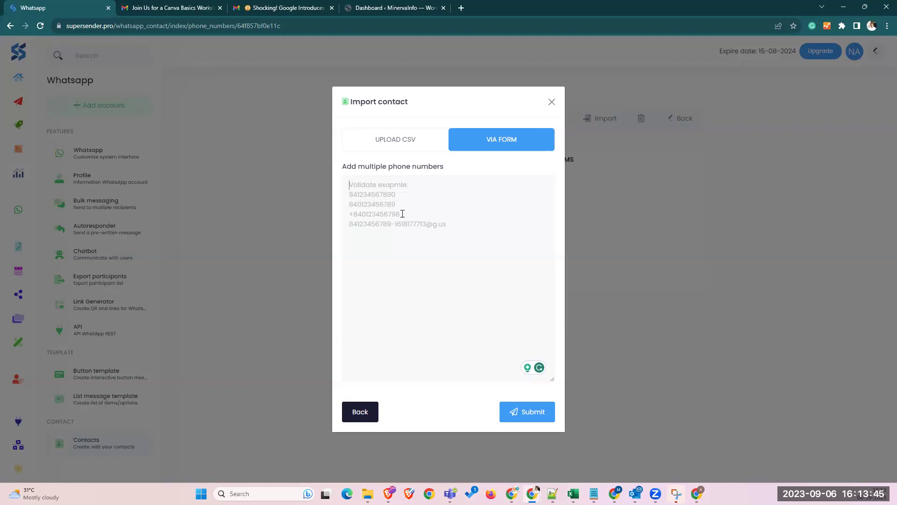
type("9191")
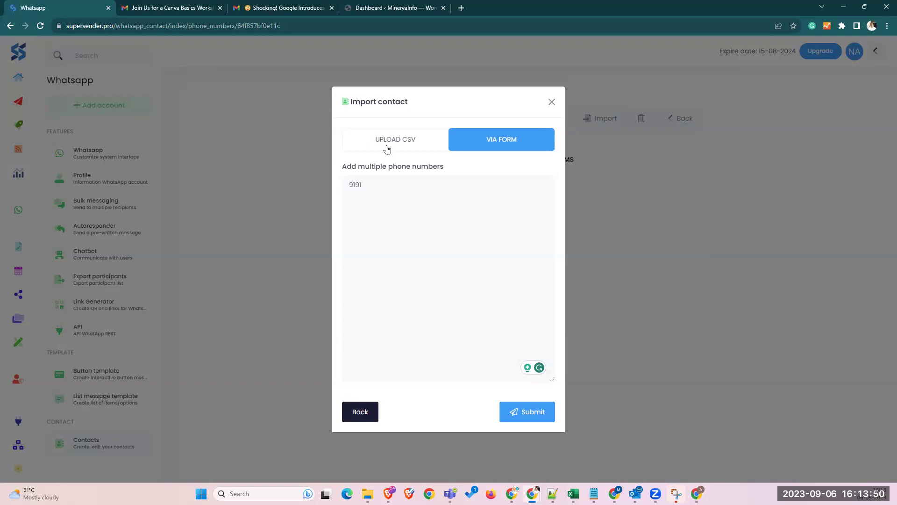
left_click(384, 147)
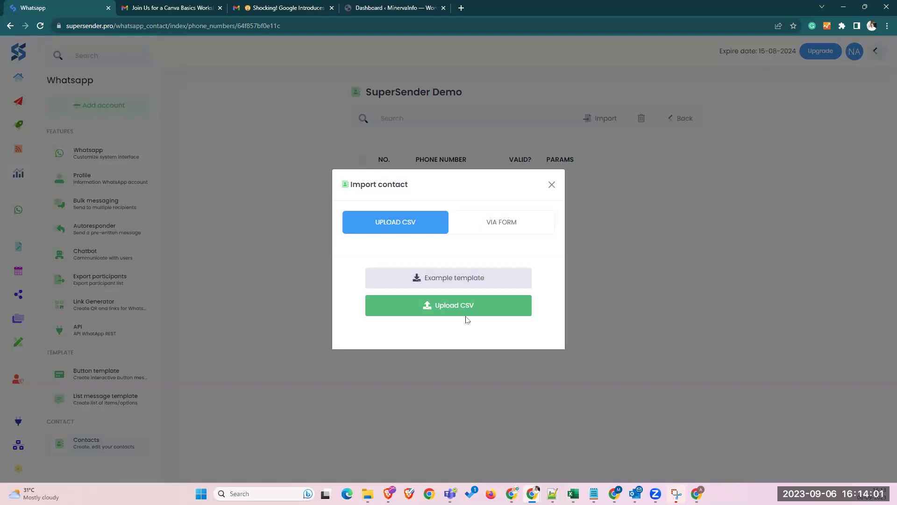
- Upload csv_template (5) from Downloads into the SuperSender Demo group, then restore the browser to full screen
left_click(444, 306)
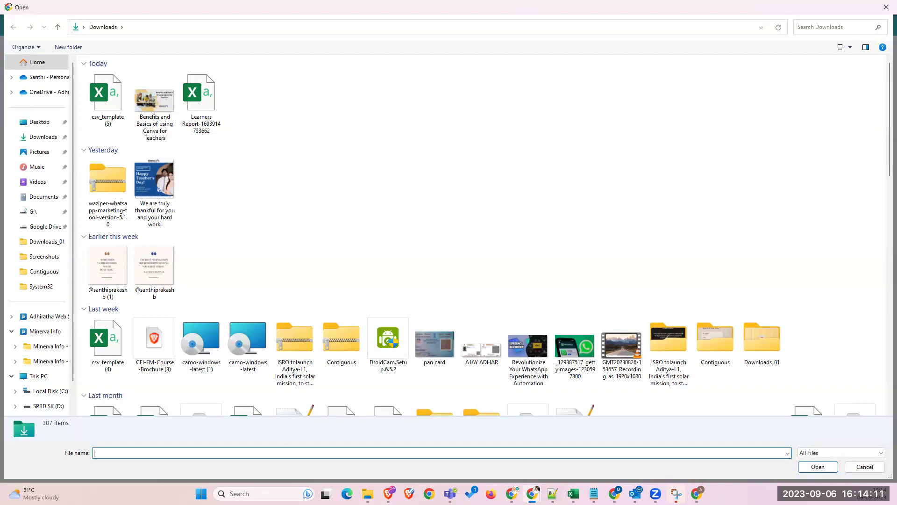
left_click(99, 97)
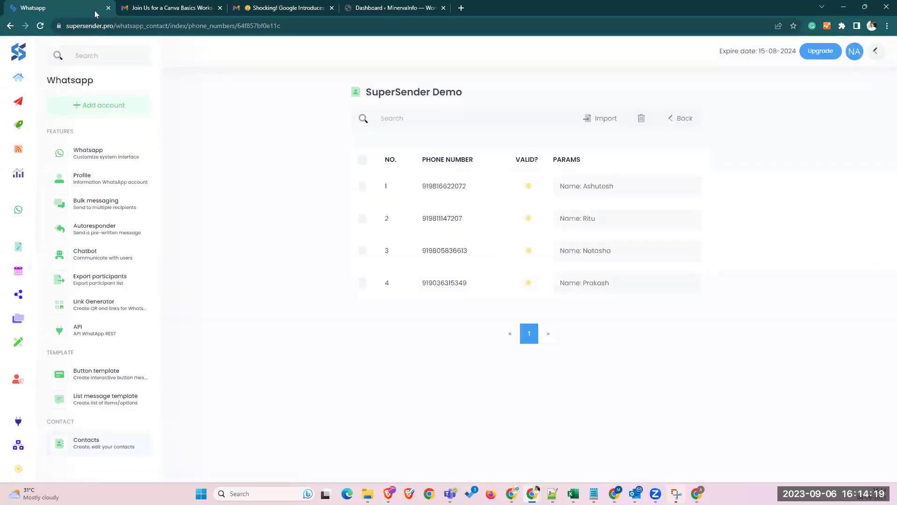
double_click(724, 9)
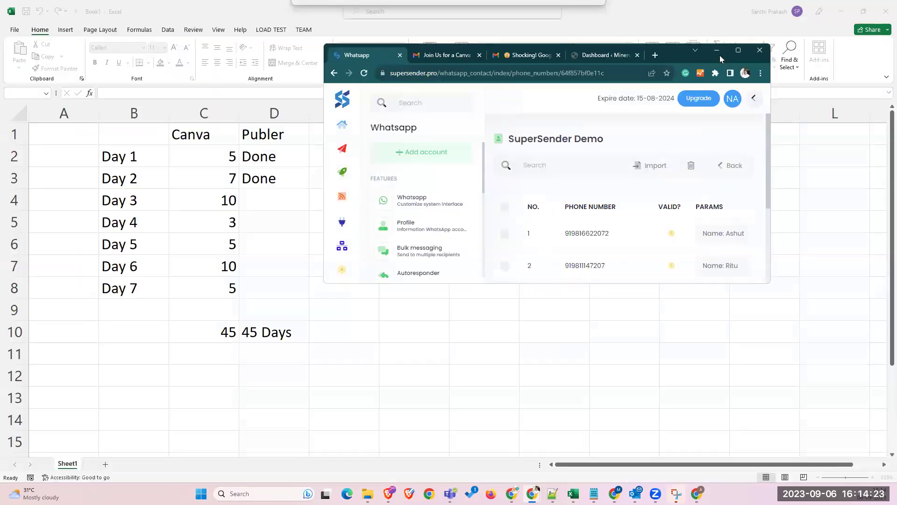
left_click(737, 50)
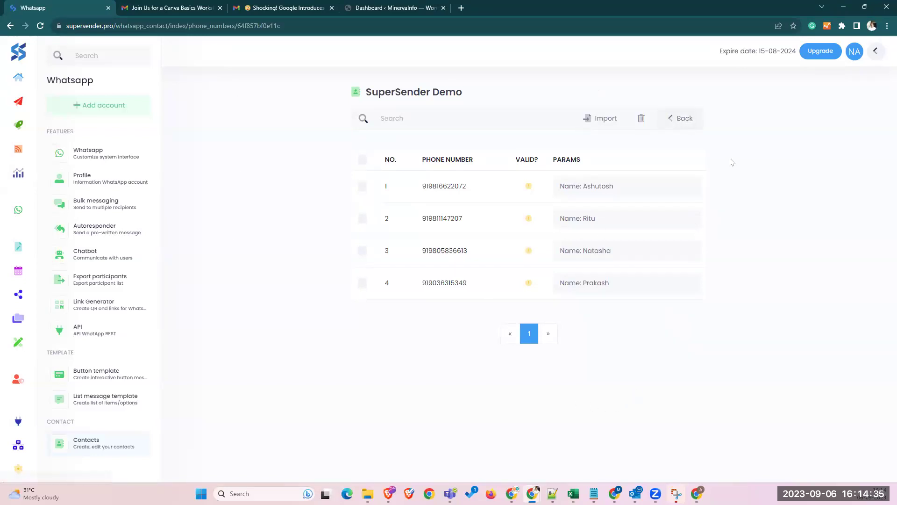
- Return to the Contacts list and confirm SuperSender Demo shows a total of 4
left_click(683, 120)
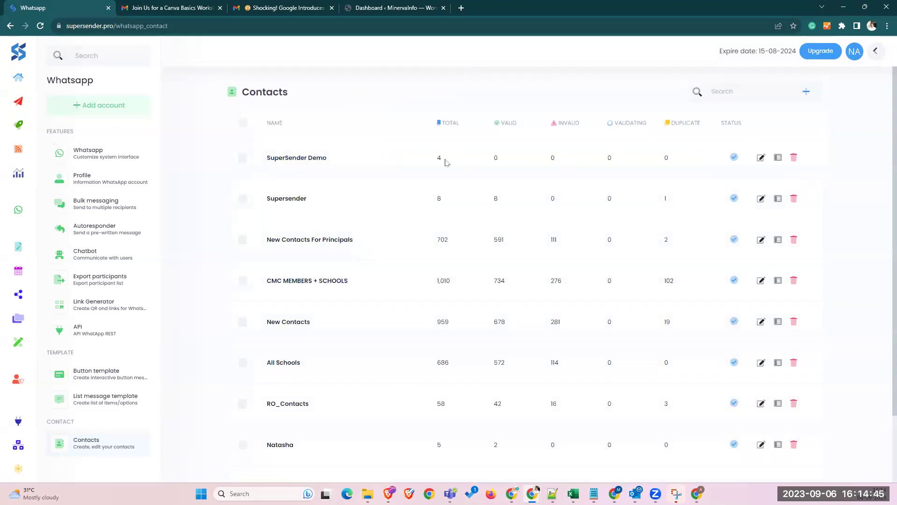
double_click(463, 159)
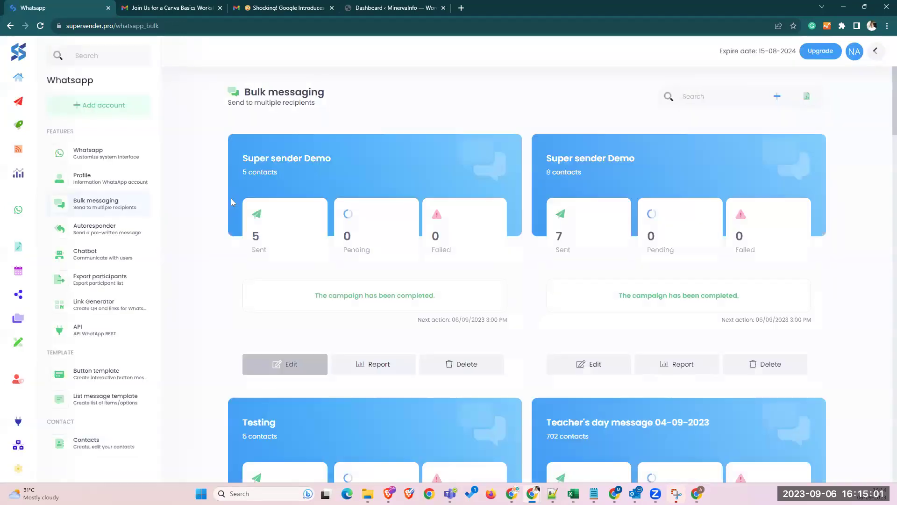
- Re-login the disconnected WhatsApp profile from the profile choices
left_click(778, 96)
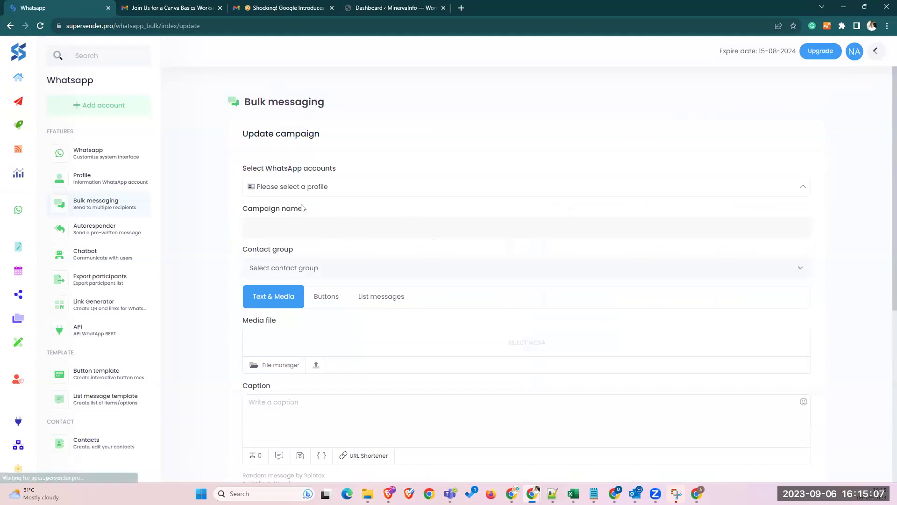
left_click(314, 186)
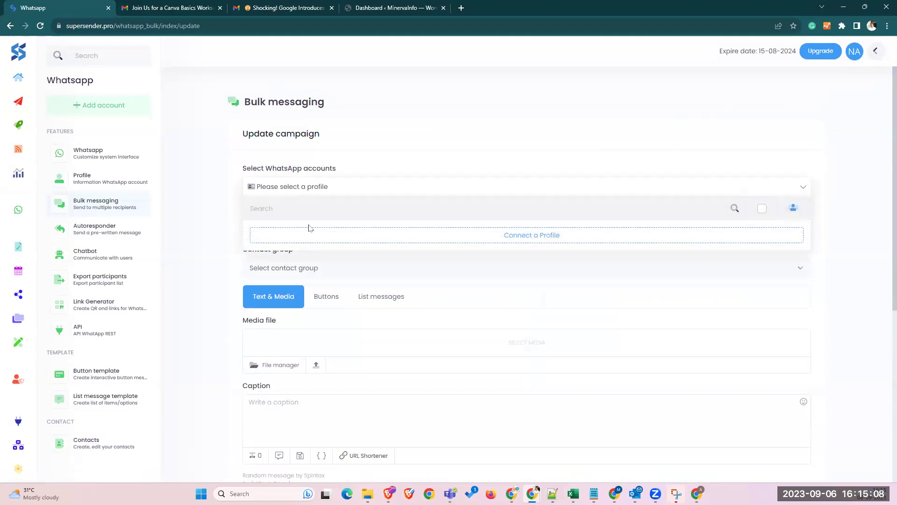
left_click(649, 242)
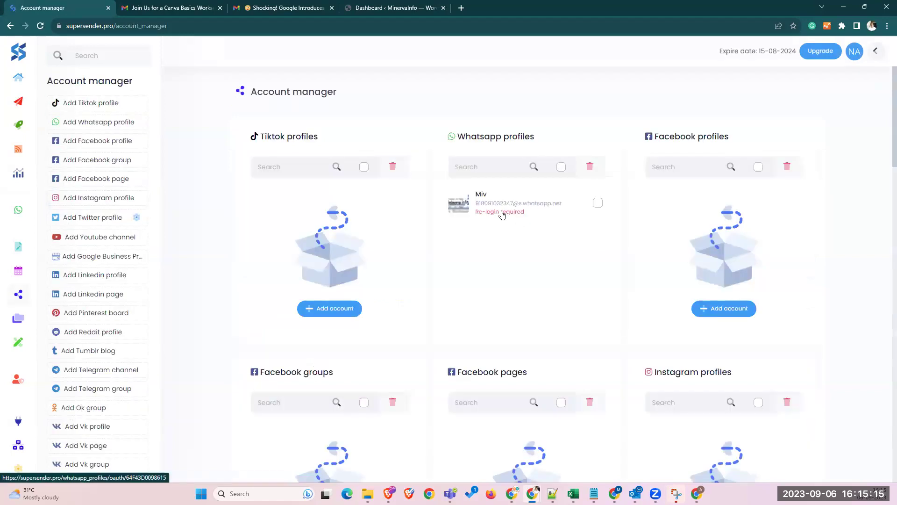
left_click(502, 213)
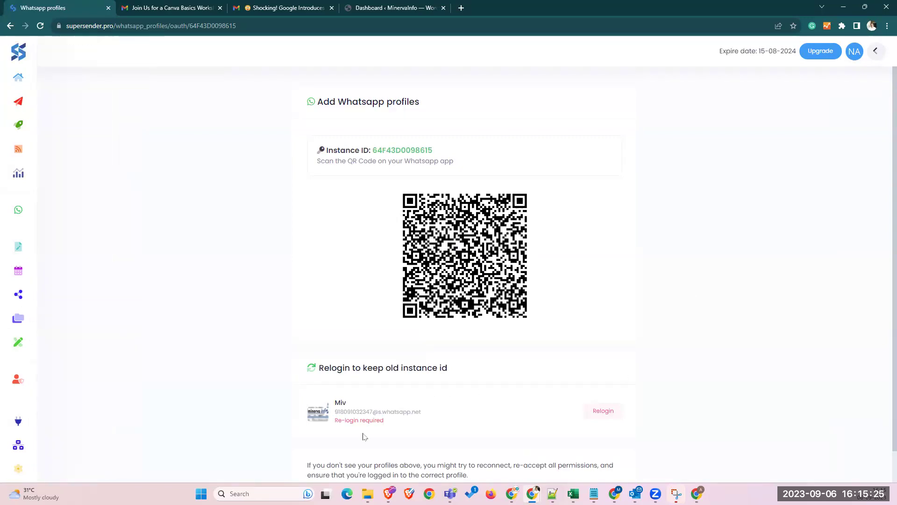
left_click(342, 420)
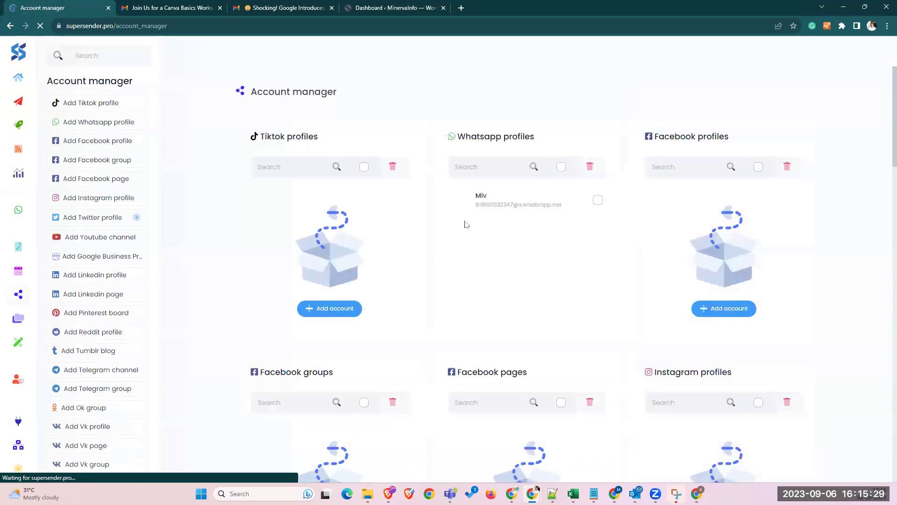
- Tick the connected WhatsApp profile and open the WhatsApp report section
left_click(597, 200)
left_click(597, 201)
left_click(597, 201)
mouse_move(50, 119)
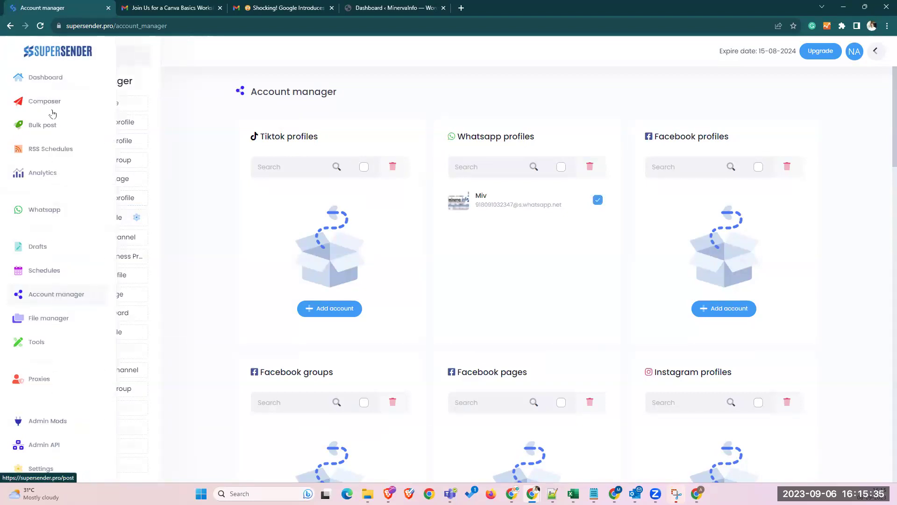
left_click(44, 214)
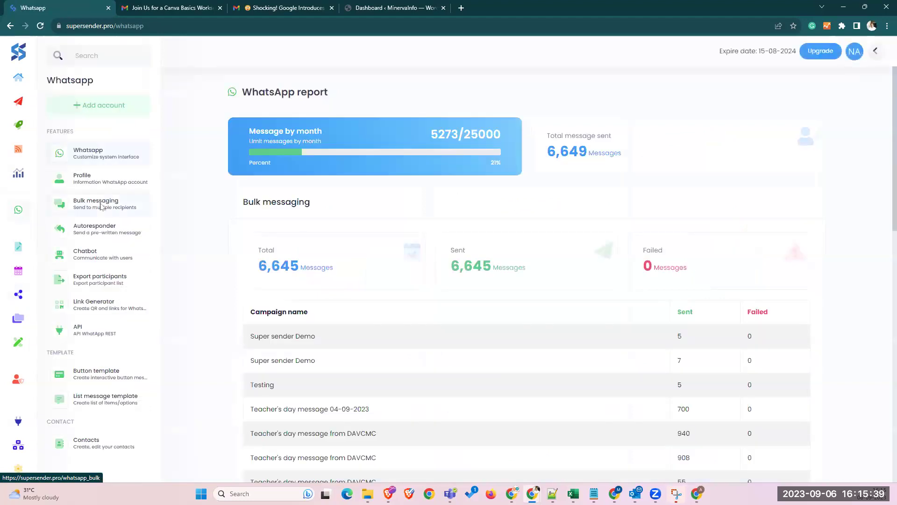
- Create a new bulk campaign with the connected WhatsApp profile selected as the sender
left_click(98, 204)
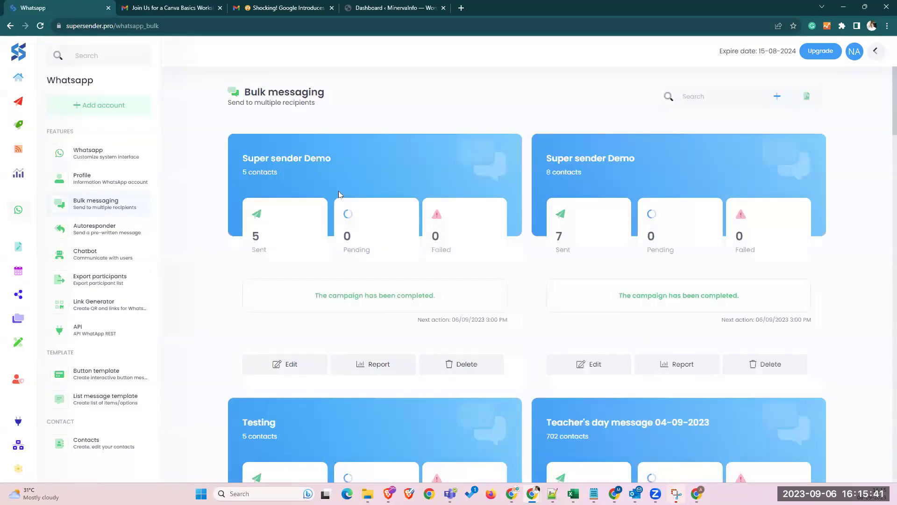
left_click(778, 99)
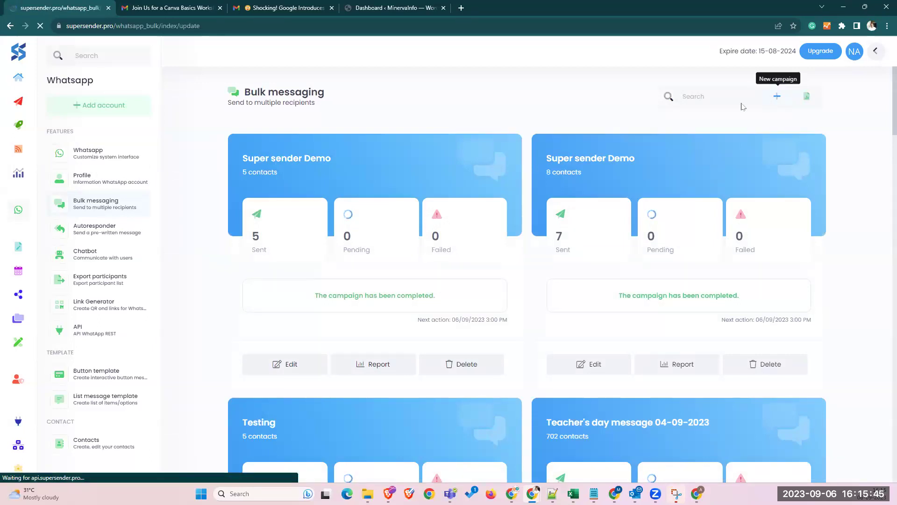
left_click(320, 186)
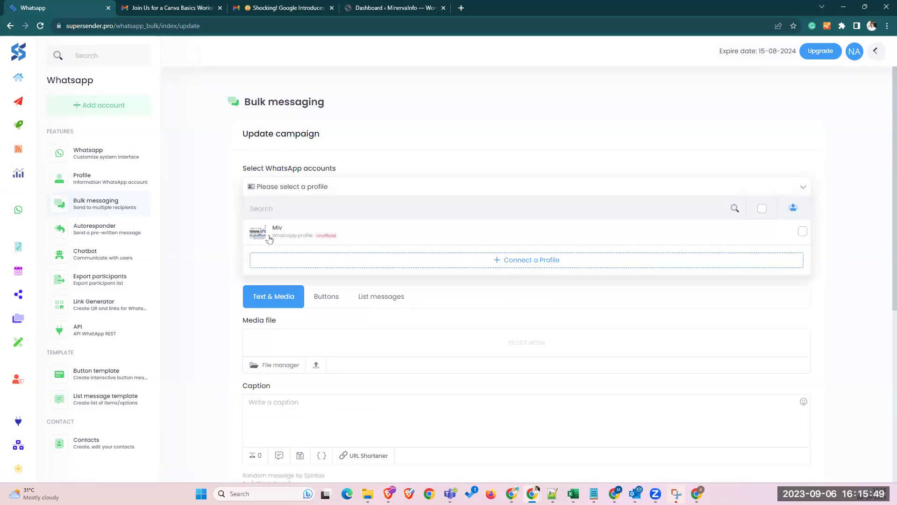
left_click(277, 235)
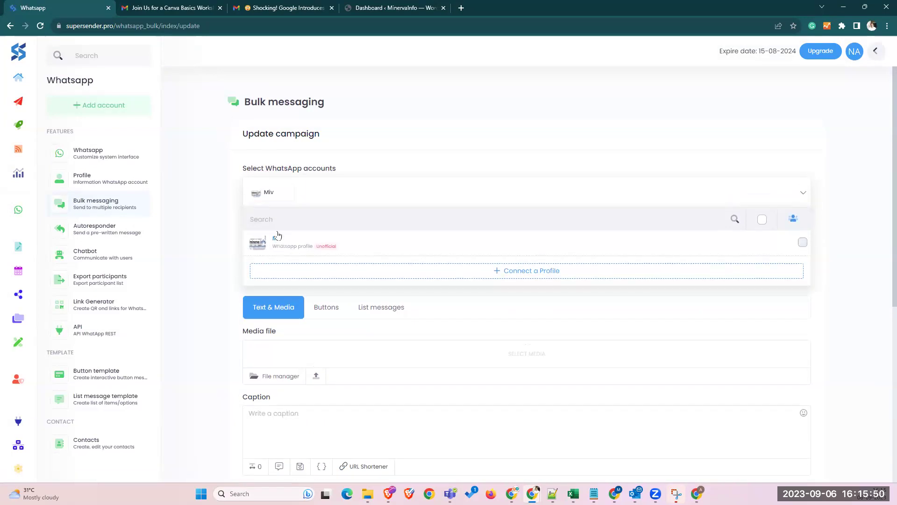
left_click(201, 226)
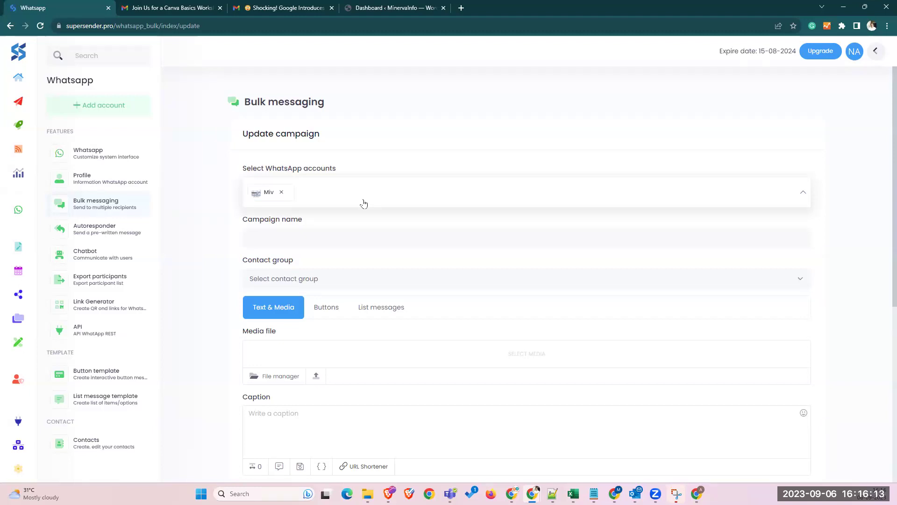
- Name the campaign 'Demo Sep 23' and select the SuperSender Demo contact group
left_click(329, 240)
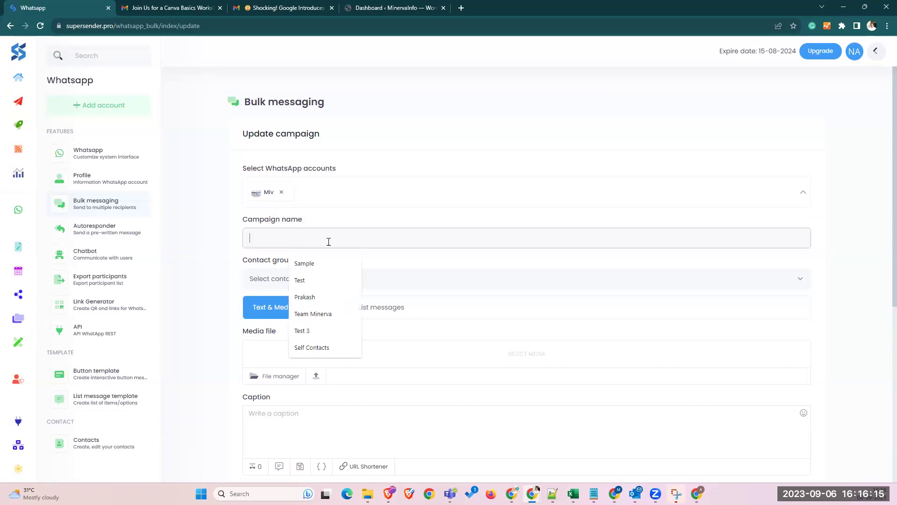
type("Demo ")
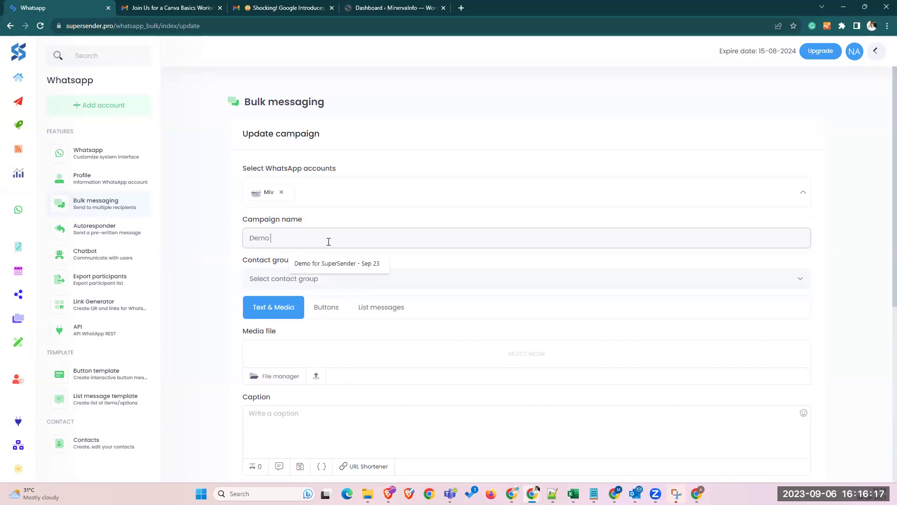
type("Sep")
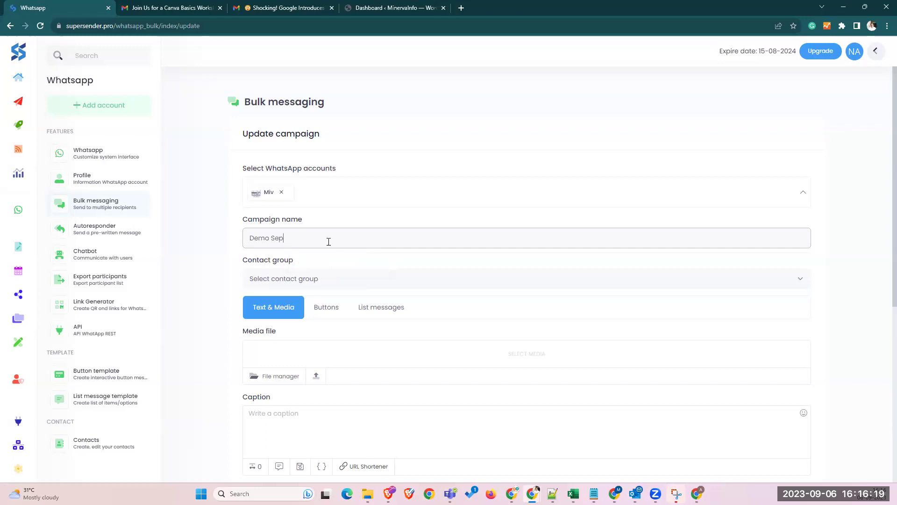
type(" 23")
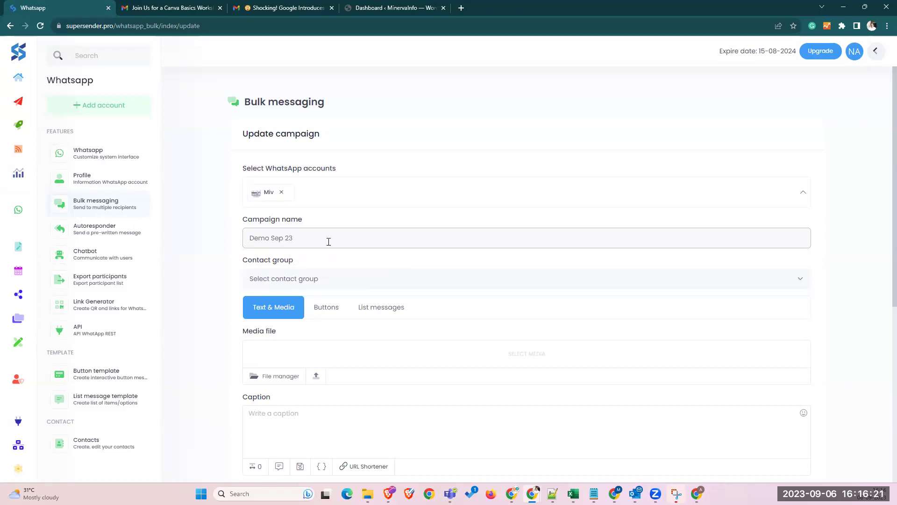
left_click(287, 284)
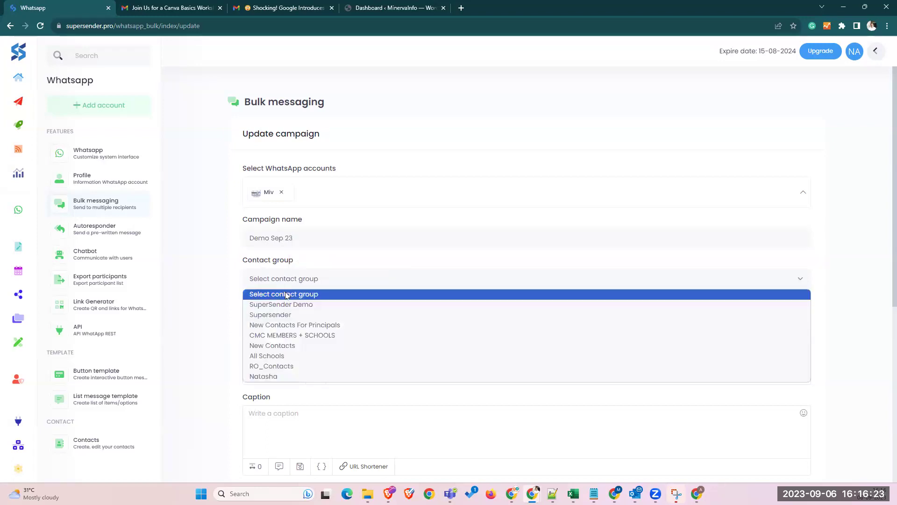
left_click(312, 305)
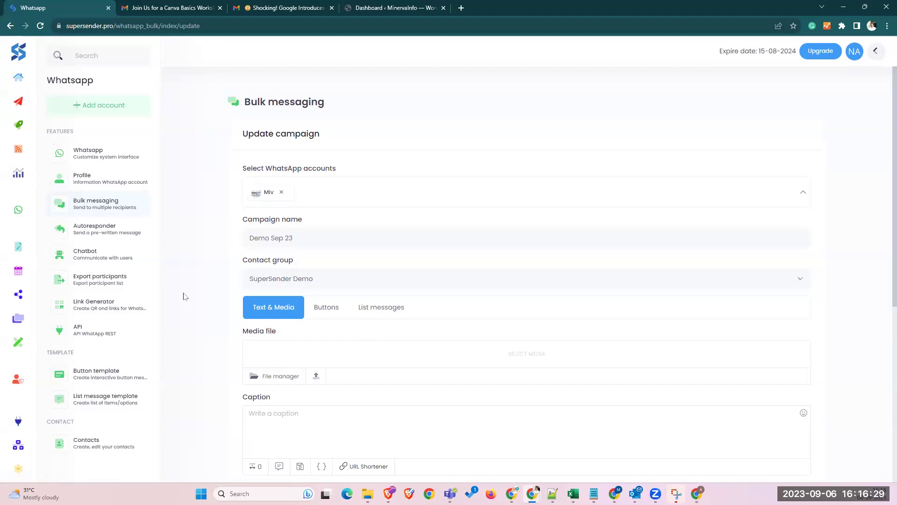
scroll(187, 292, "down", 4)
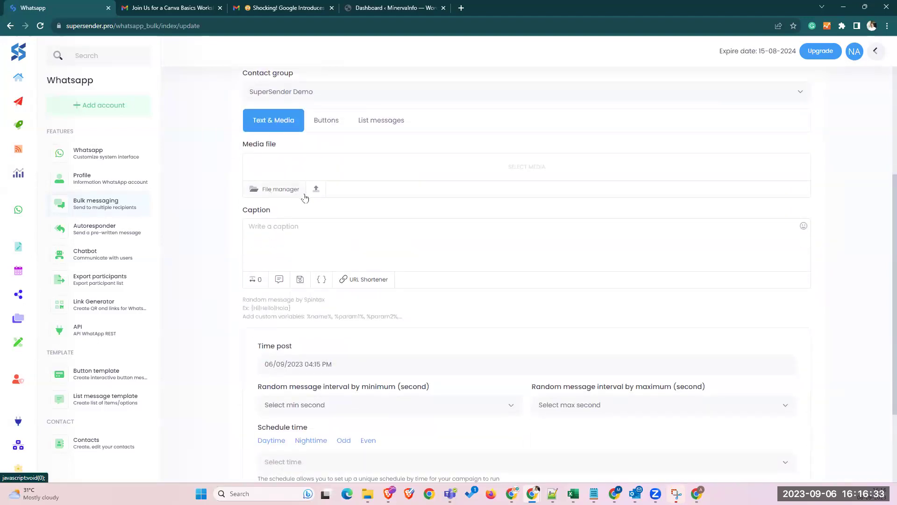
- Start the caption with the {Hi|Hello} spintax greeting
left_click(294, 234)
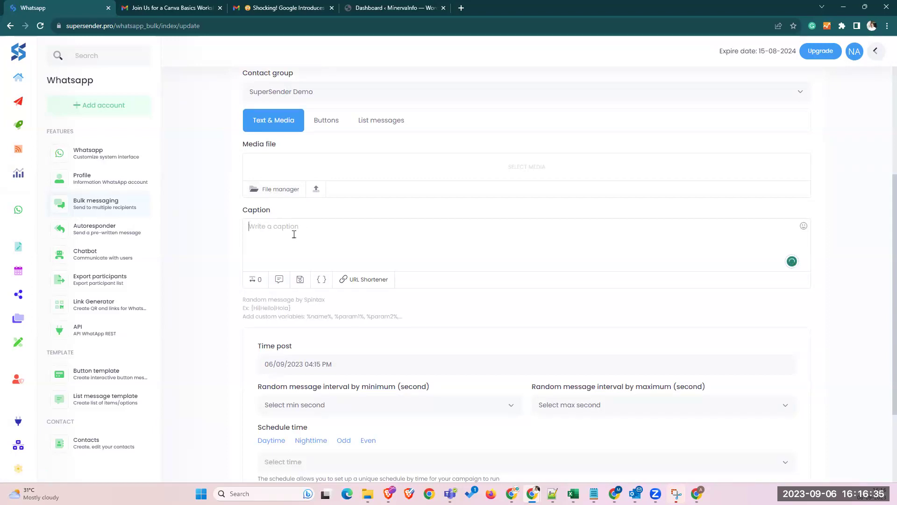
type("Hi")
key("BackSpace")
key("BackSpace")
type("{Hi|Hello|G")
key("BackSpace")
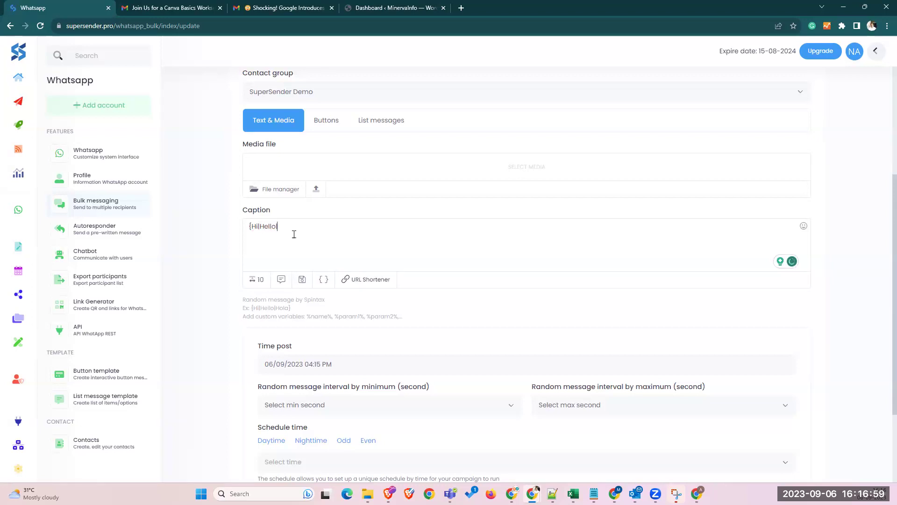
type("}")
mouse_move(258, 226)
left_mouse_down()
mouse_move(249, 227)
mouse_move(269, 227)
left_mouse_up()
left_click(270, 227)
double_click(270, 227)
left_click(317, 231)
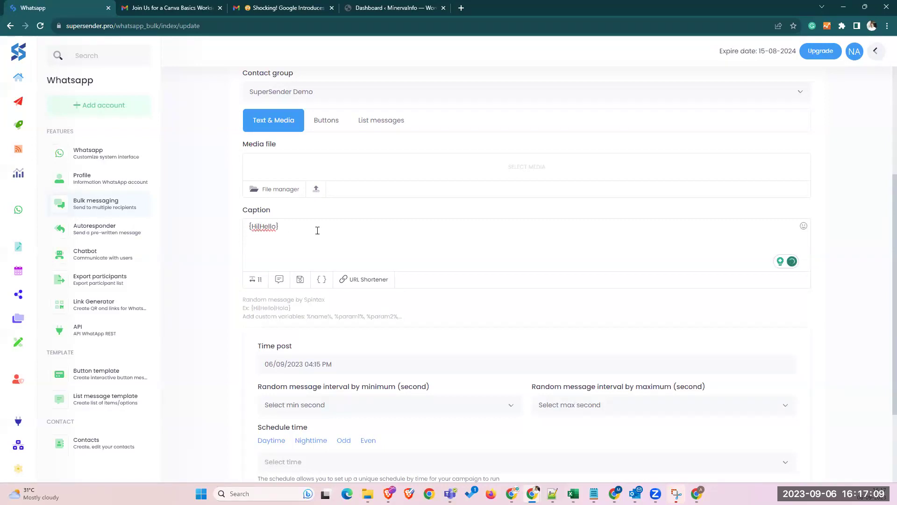
- Add %Name%, a 'Greetings..!' line, and the unit-test score sentence using %Score% and %Standard%
type("%")
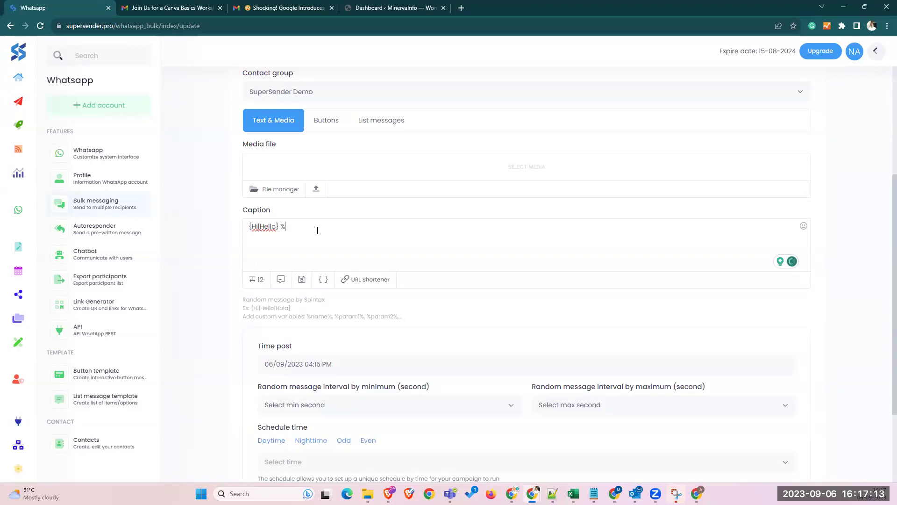
type("Name")
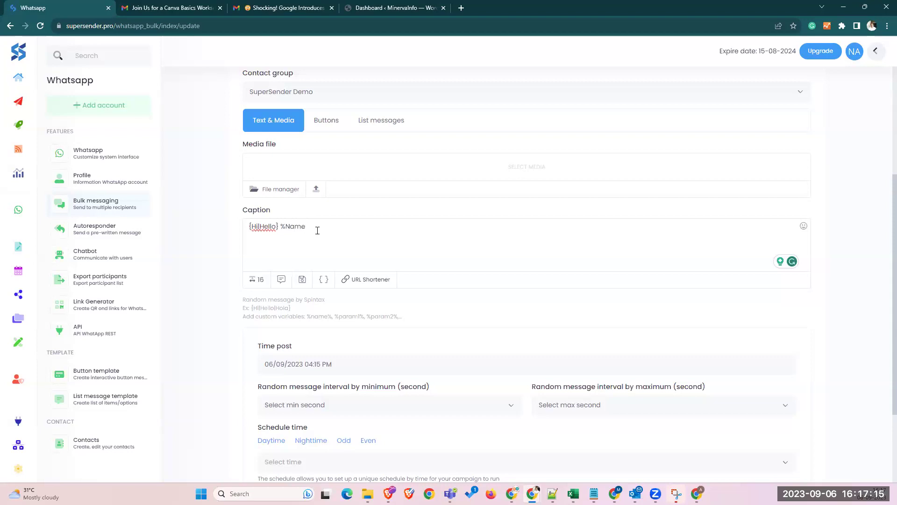
type("%")
type(",")
key("Return")
type("Greeti")
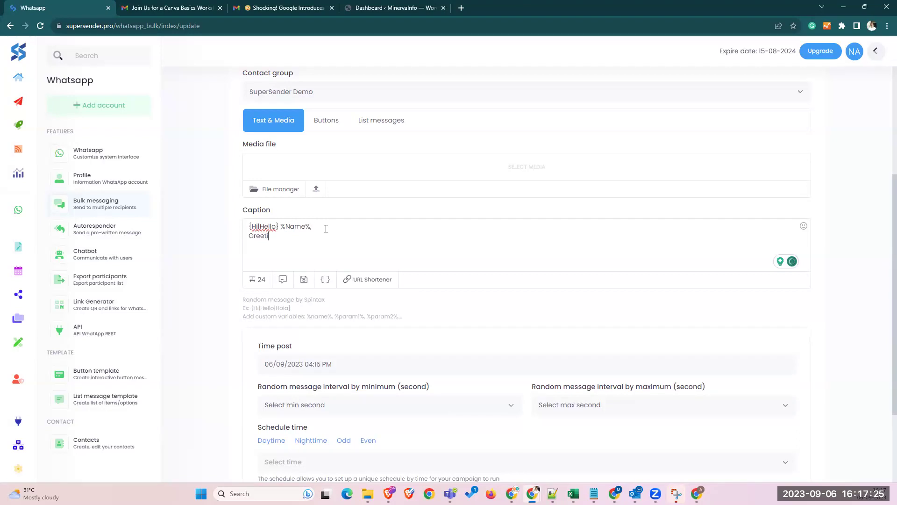
type("ngs..!")
key("Return")
key("Return")
type("In recent unit")
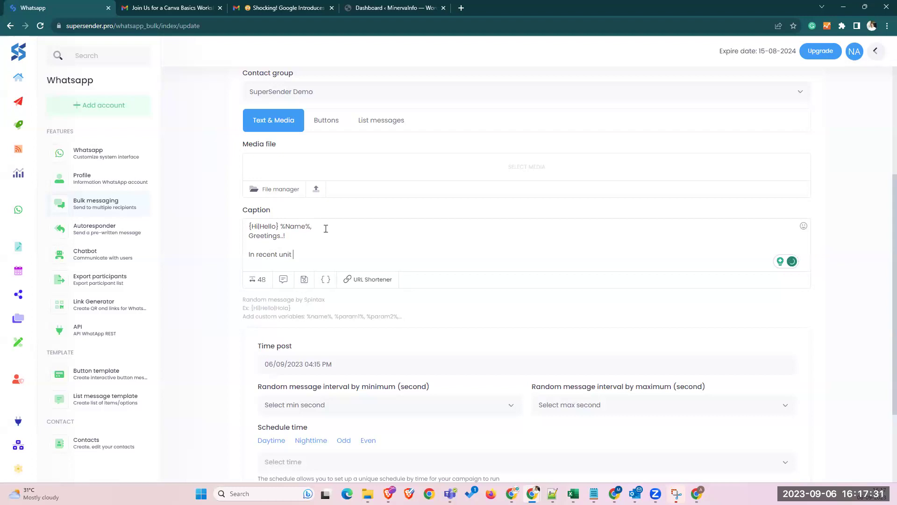
type(" test you got the score of")
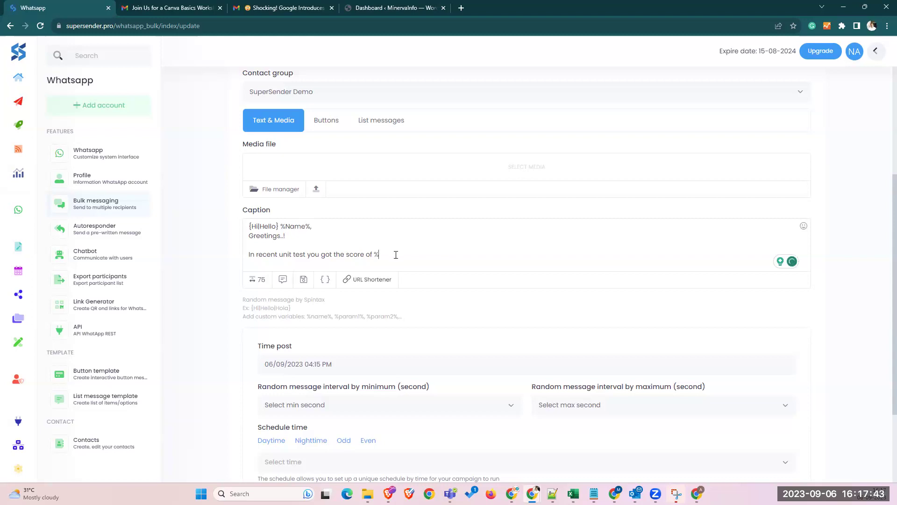
type("%Score% for %Stn")
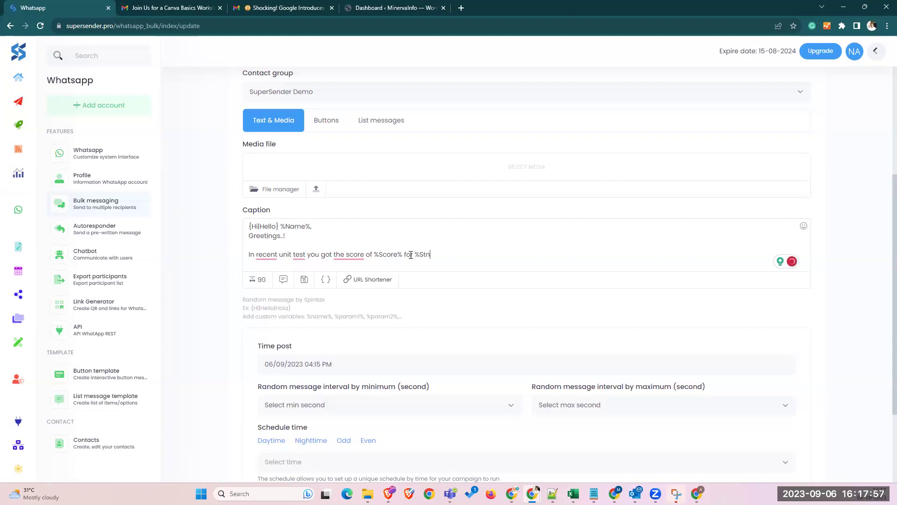
key("BackSpace")
key("BackSpace")
key("BackSpace")
key("BackSpace")
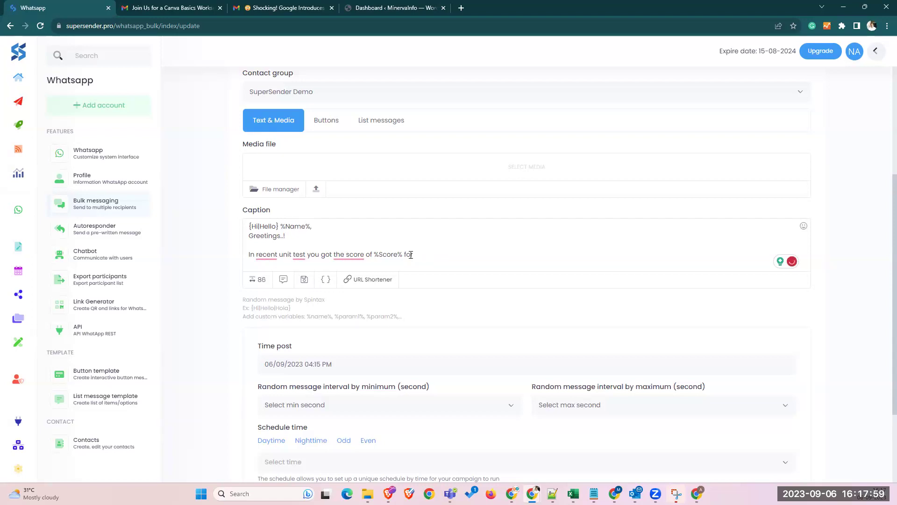
type("%Standard%")
- Sign off with 'Thanks' and 'School Team', then dismiss the Grammarly suggestion
key("Return")
key("Return")
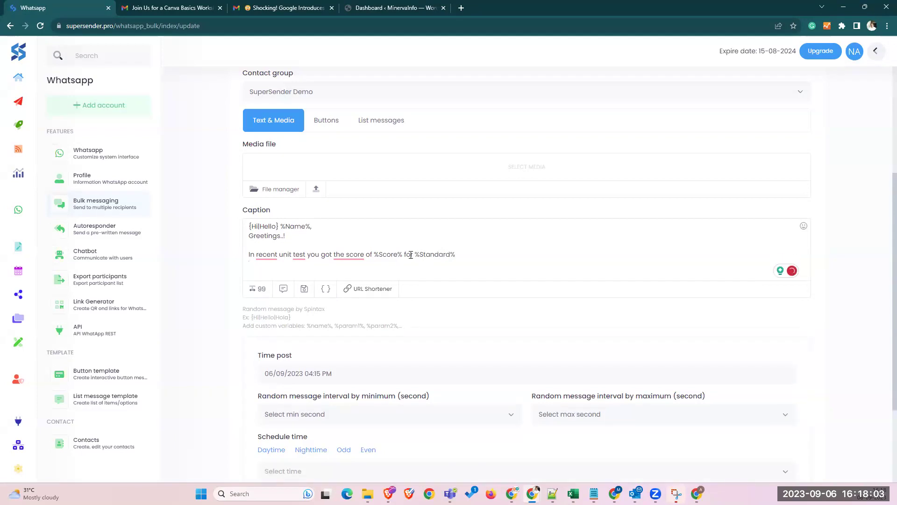
type("Thanks")
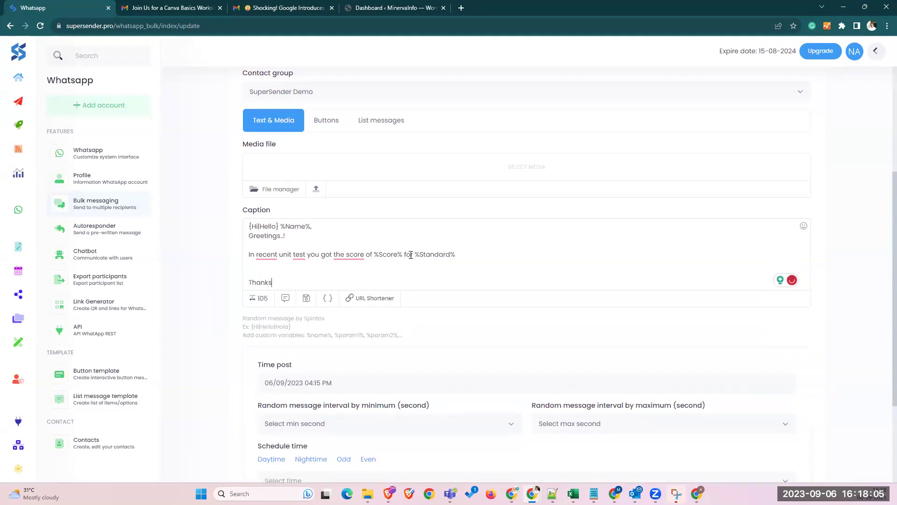
key("Return")
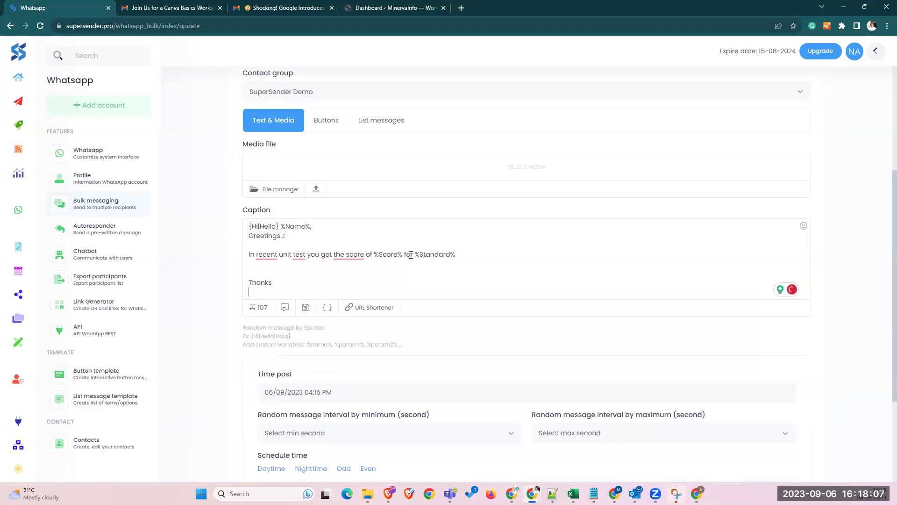
type("School")
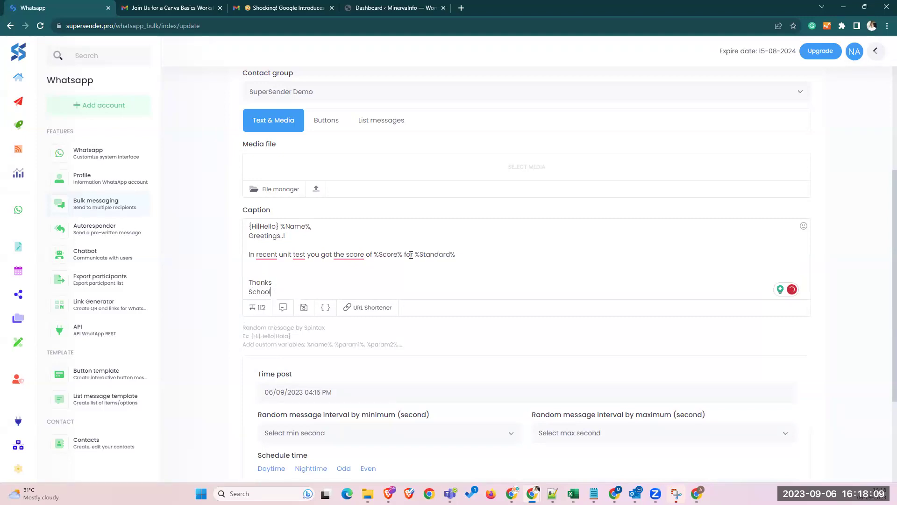
type(" Team")
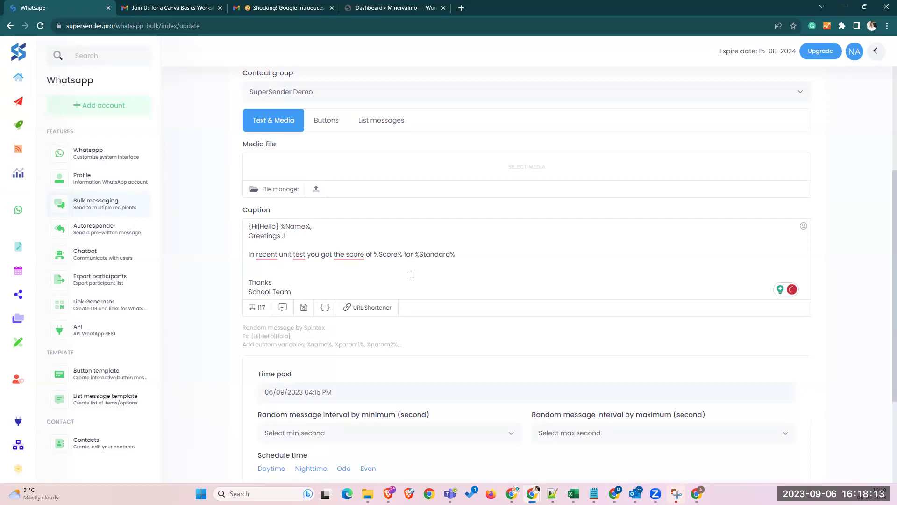
left_click_drag(293, 291, 250, 291)
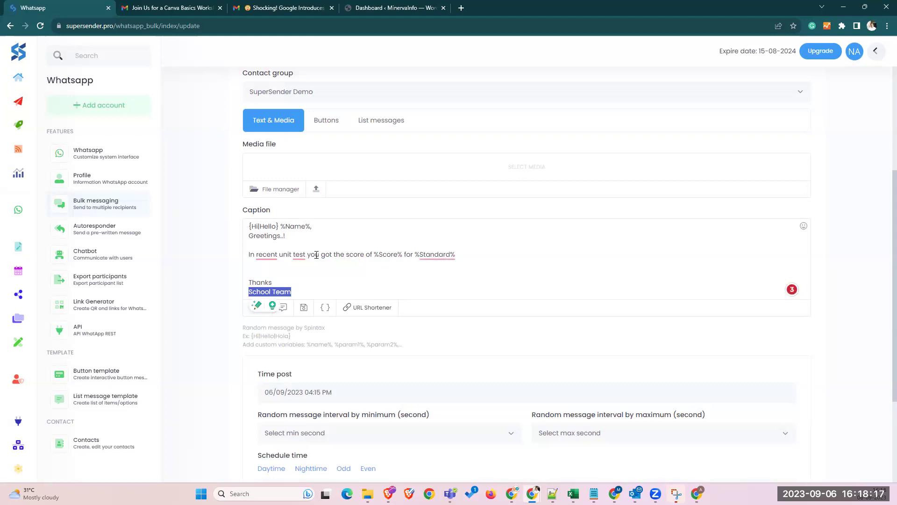
left_click_drag(284, 226, 279, 227)
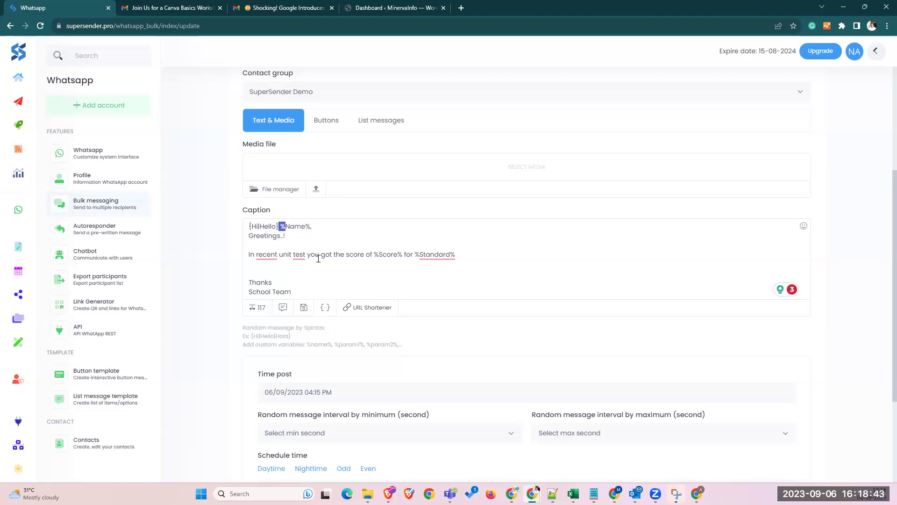
mouse_move(268, 257)
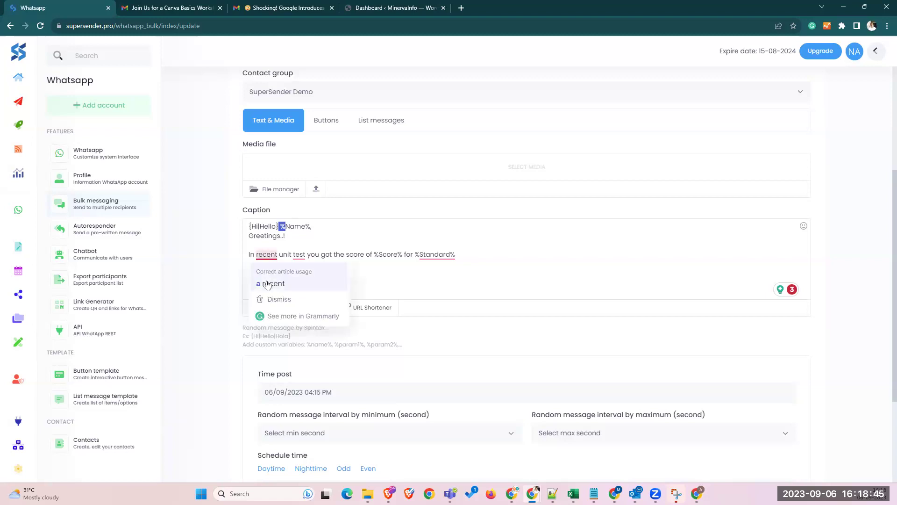
left_click(463, 269)
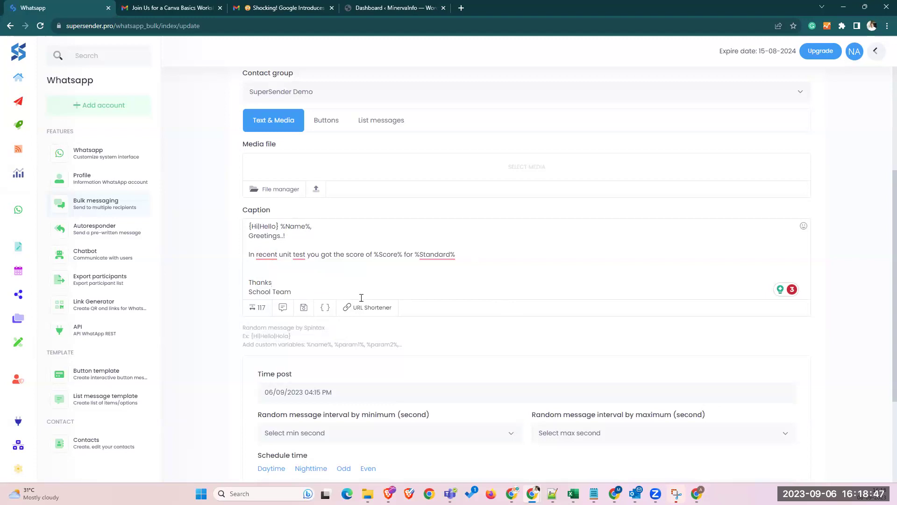
- Set the campaign's post time to now
scroll(289, 323, "down", 3)
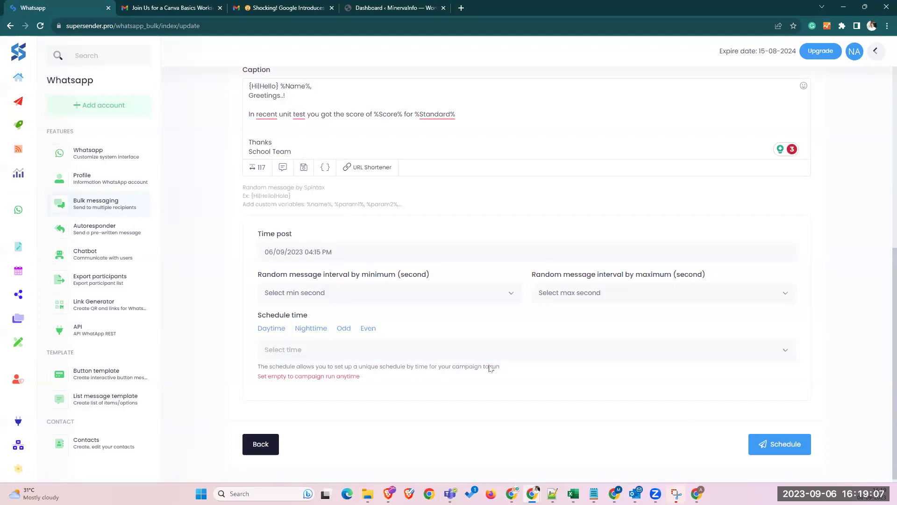
left_click(323, 252)
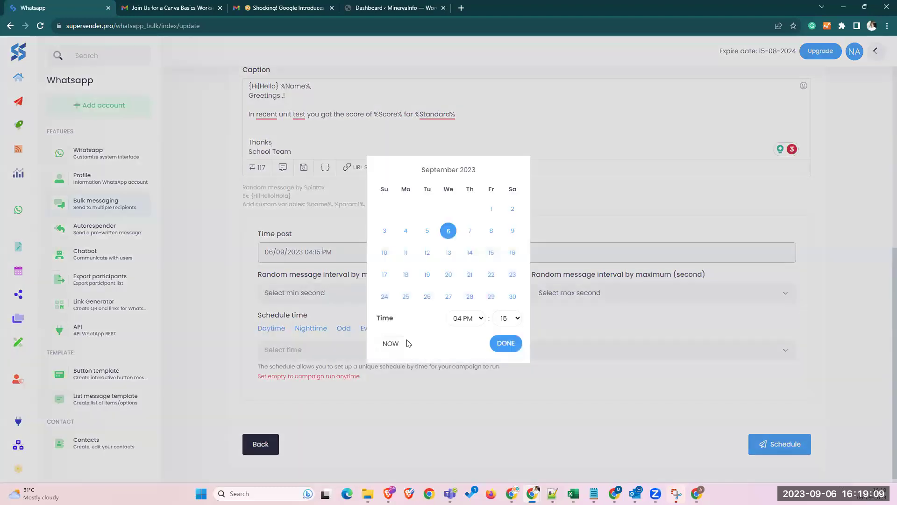
left_click(404, 344)
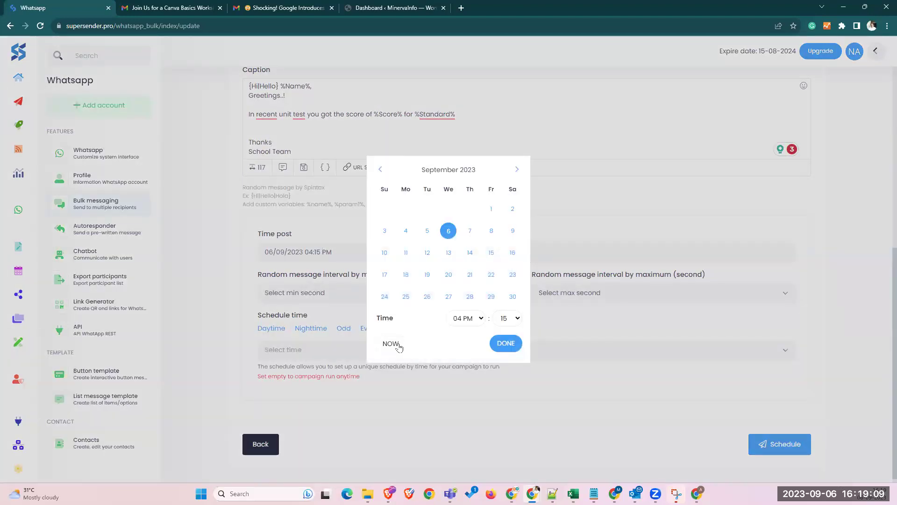
left_click(506, 344)
- Set a 2–3 second interval between messages, schedule the campaign, and switch to WhatsApp Web
left_click(345, 296)
left_click(310, 102)
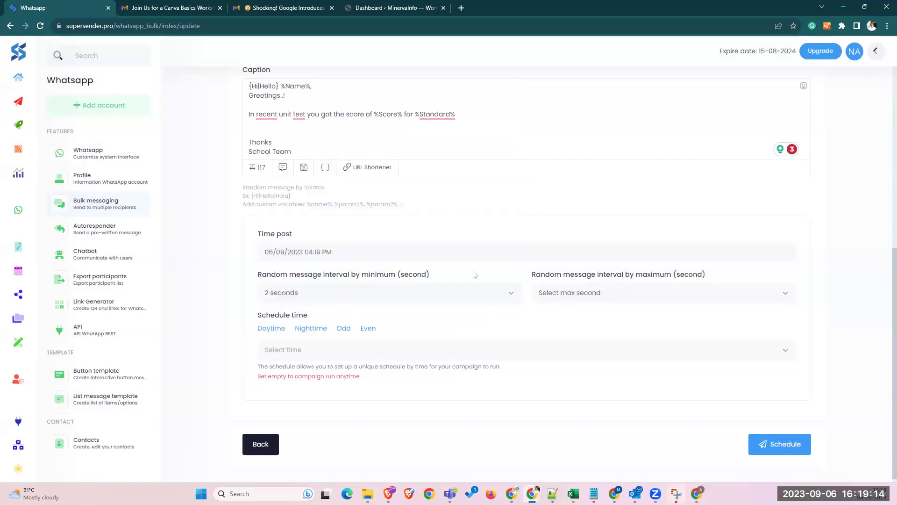
left_click(575, 295)
left_click(561, 115)
scroll(467, 327, "down", 1)
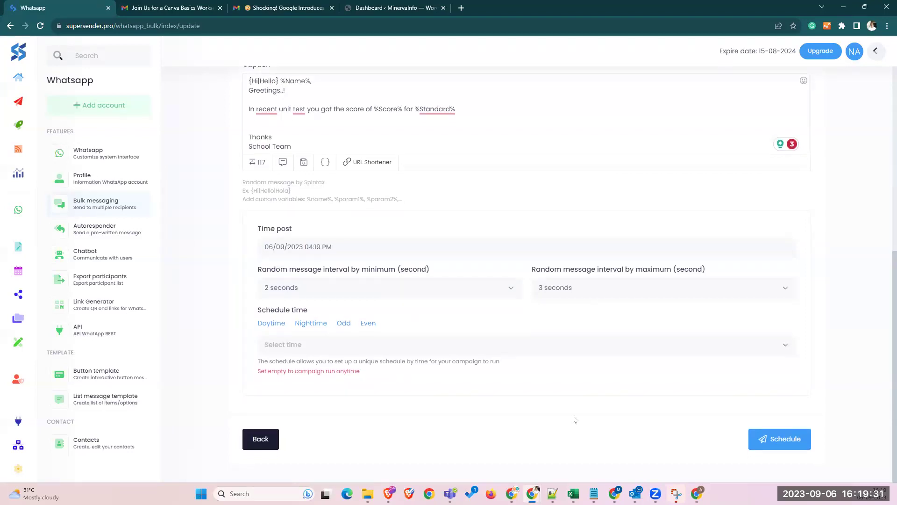
left_click(784, 439)
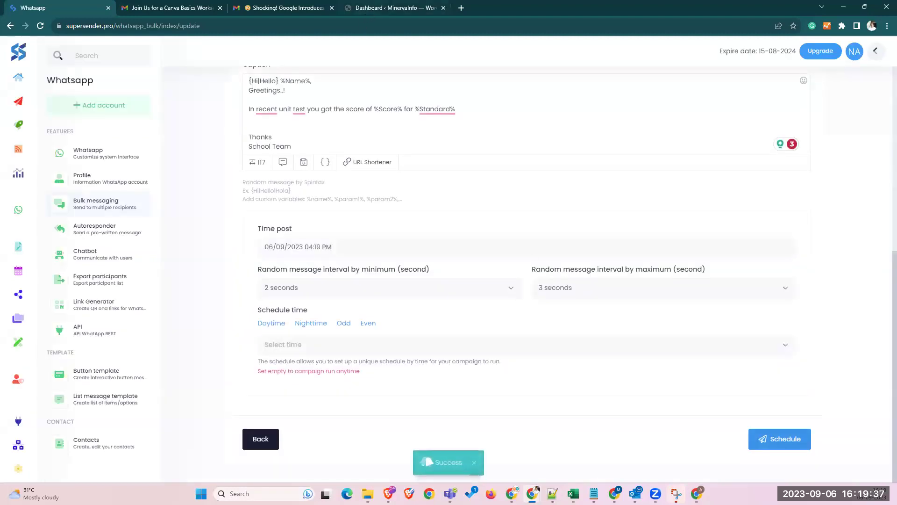
key("alt+Tab")
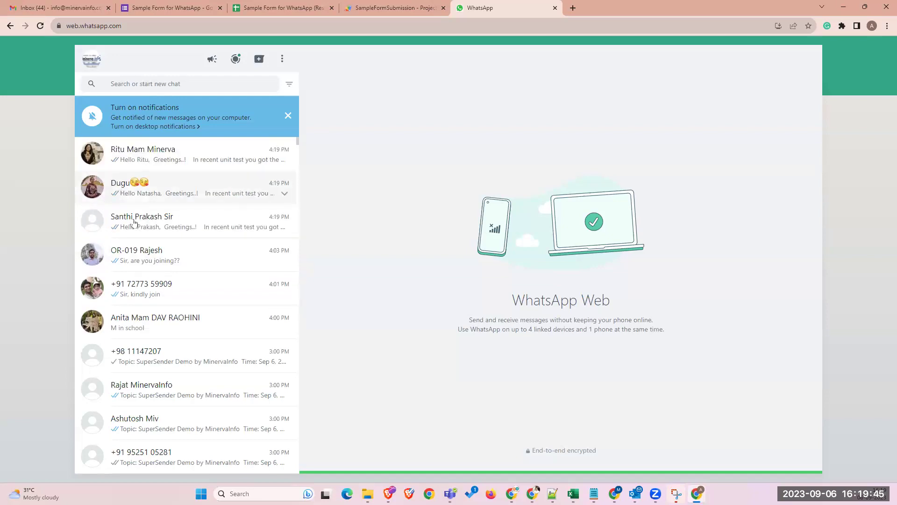
- Check each recipient's chat for the personalised score message, then minimise WhatsApp Web
left_click(133, 226)
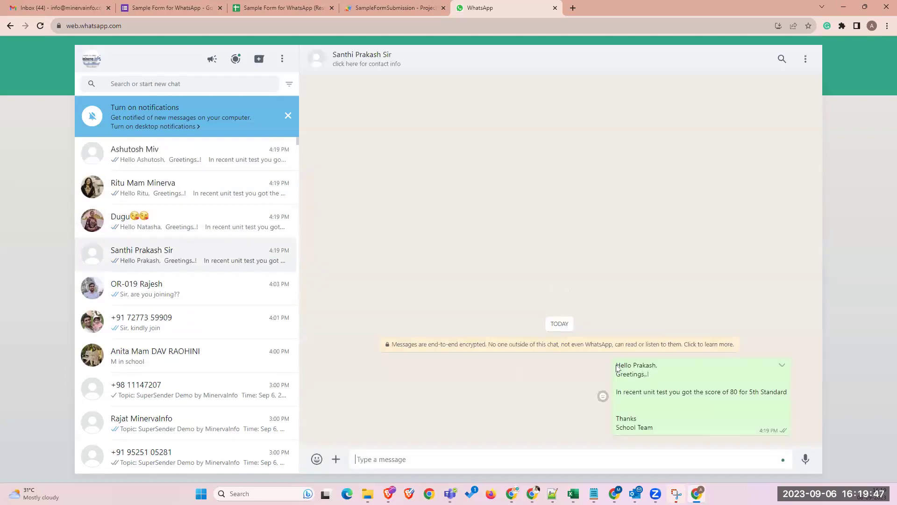
left_click(150, 233)
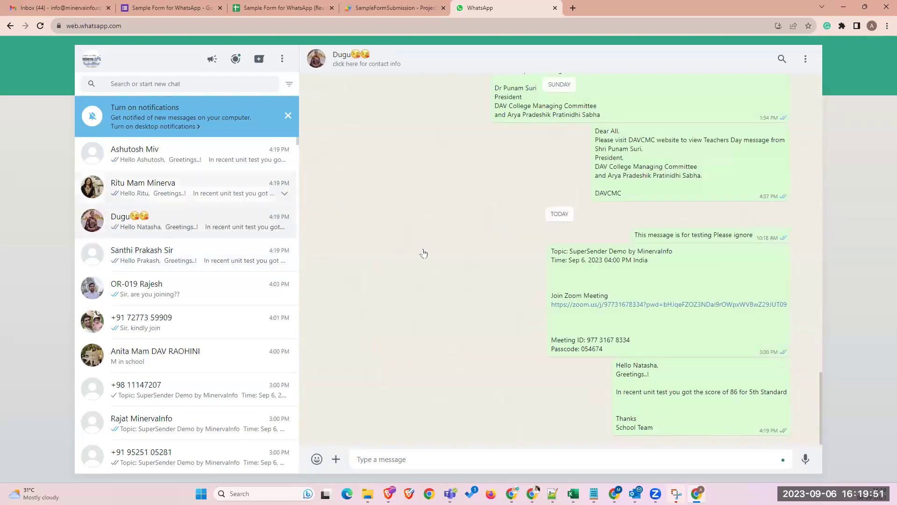
left_click(146, 197)
left_click(207, 168)
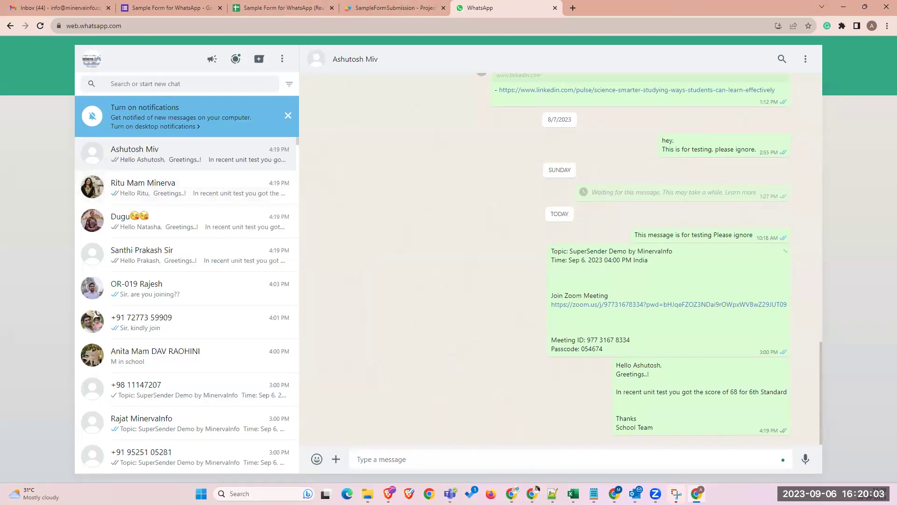
left_click(512, 493)
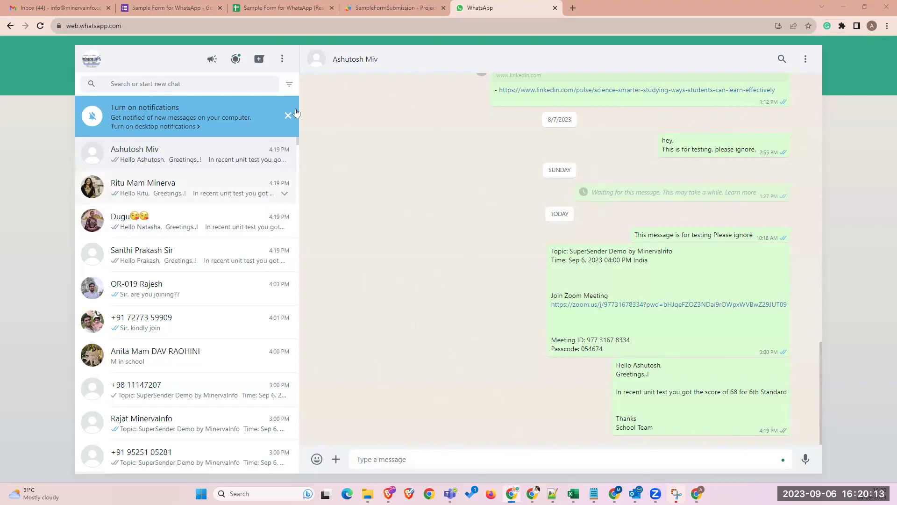
left_click(841, 13)
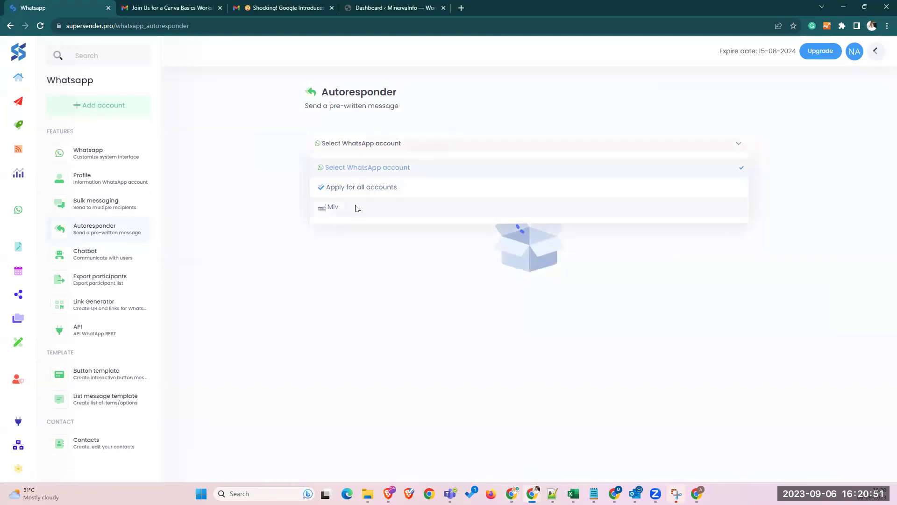
- Pick the WhatsApp account and write the reply 'Hi, Thanks for your message, our team will get back to you', signed with the sender's name
left_click(357, 206)
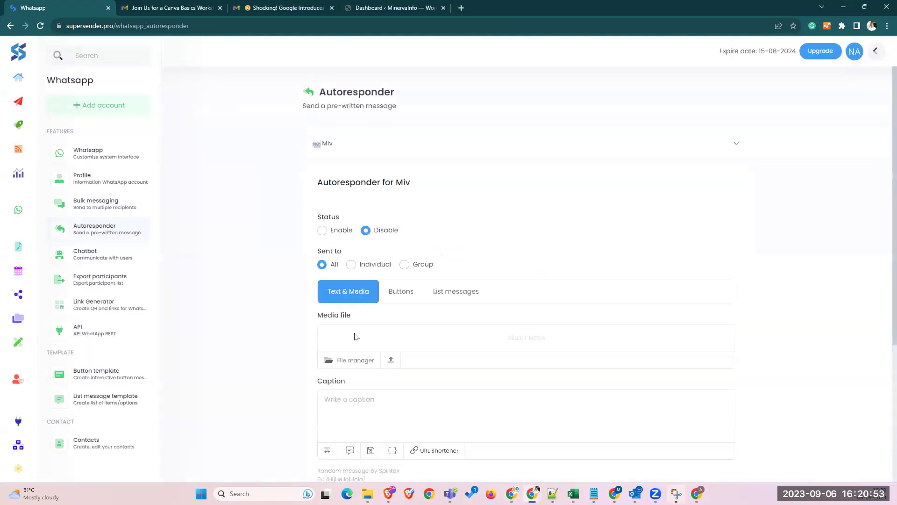
scroll(410, 294, "down", 4)
left_click(366, 226)
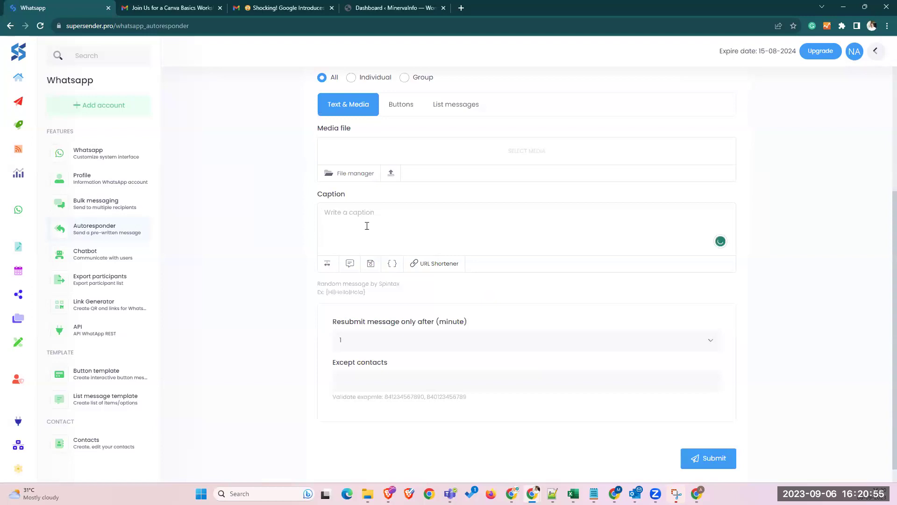
type("Hi,")
key("Return")
key("Return")
type("Thanks for your message, our team will")
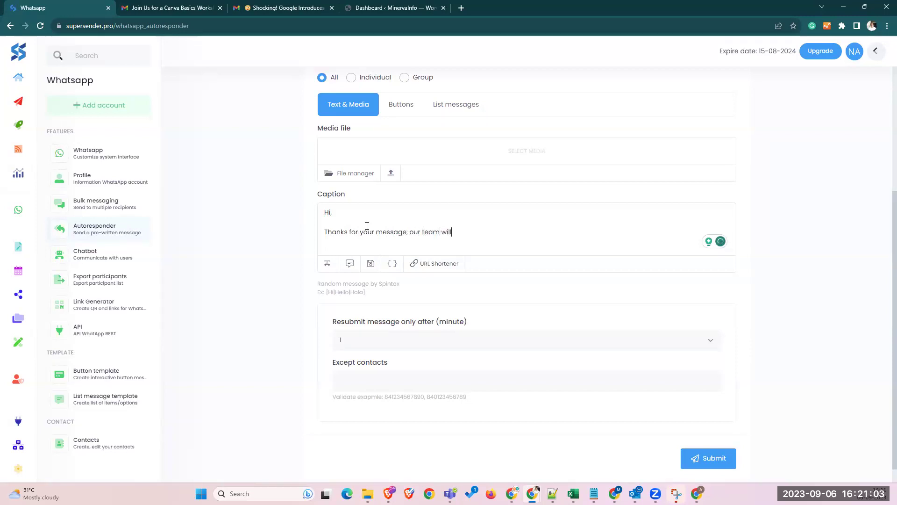
type(" get back to you.")
key("Return")
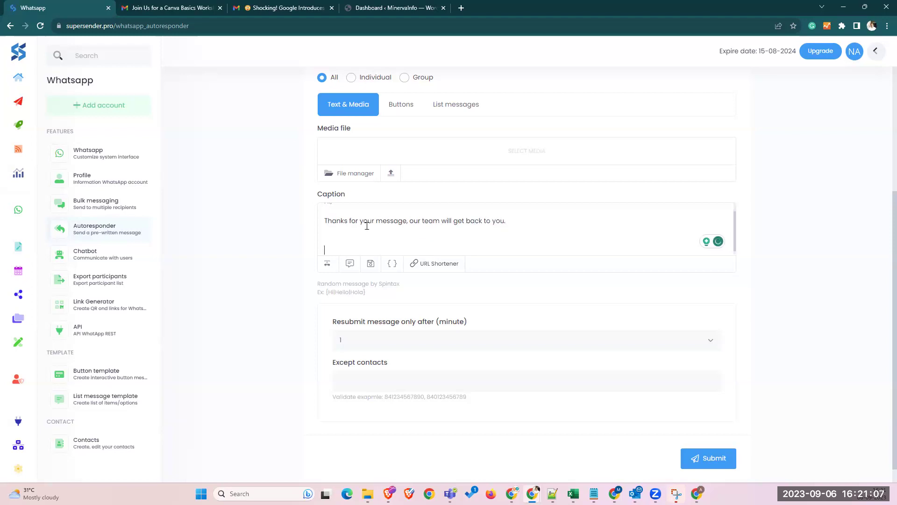
type("Thanks,")
key("Return")
type("Natasha")
mouse_move(418, 215)
left_click(414, 254)
scroll(426, 197, "up", 4)
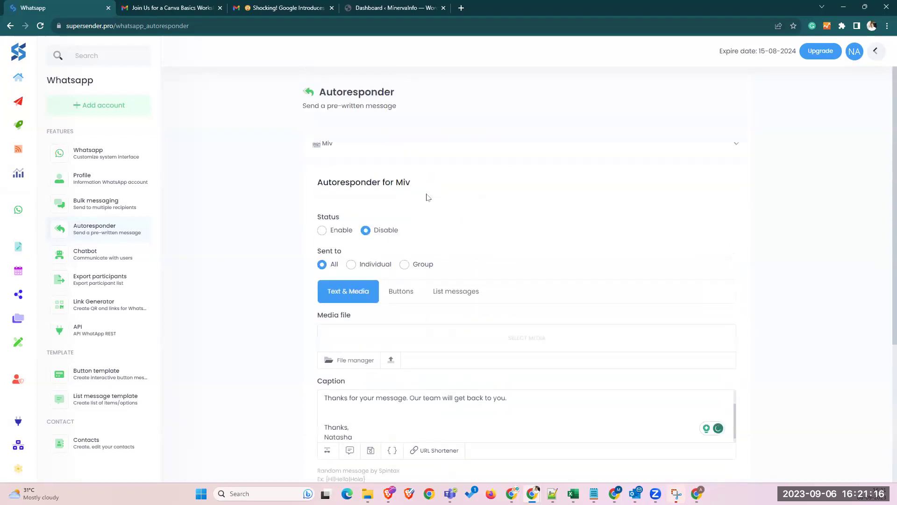
- Enable the autoresponder for individual chats, keeping the 1 minute resubmit interval
left_click(322, 231)
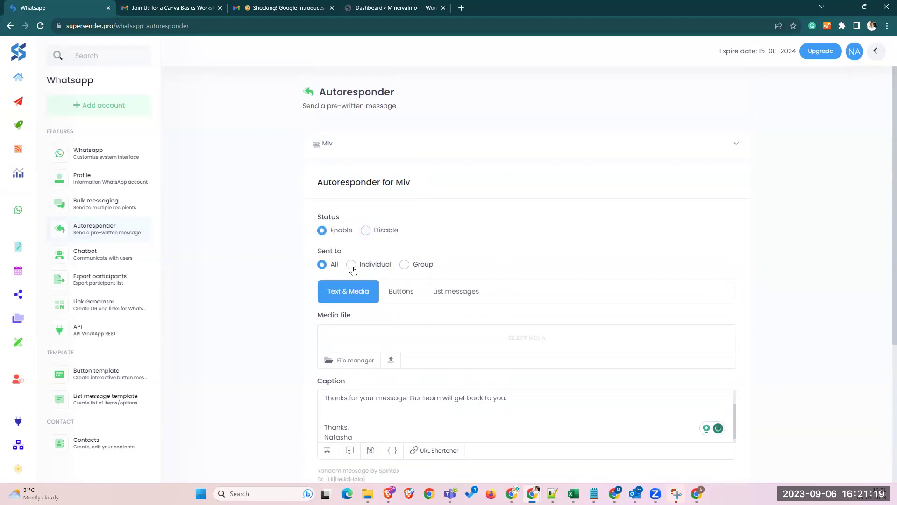
left_click(352, 265)
scroll(411, 252, "down", 5)
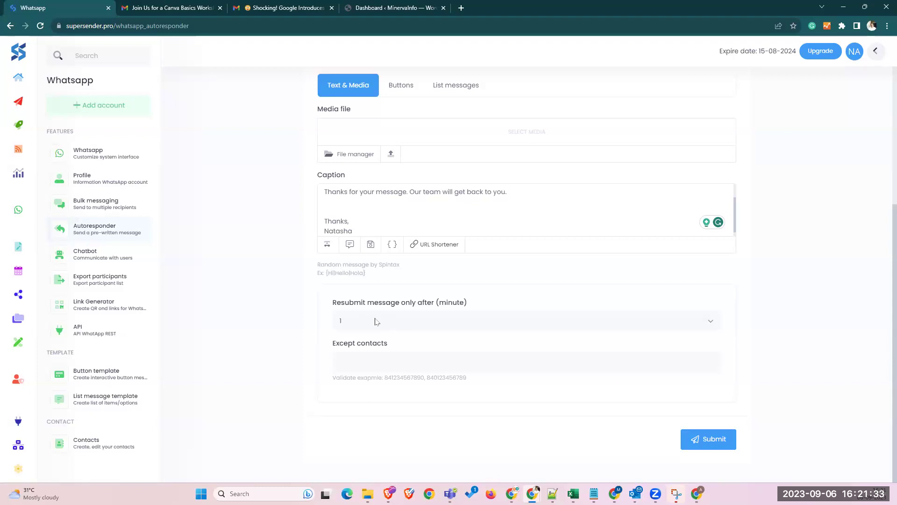
left_click(376, 321)
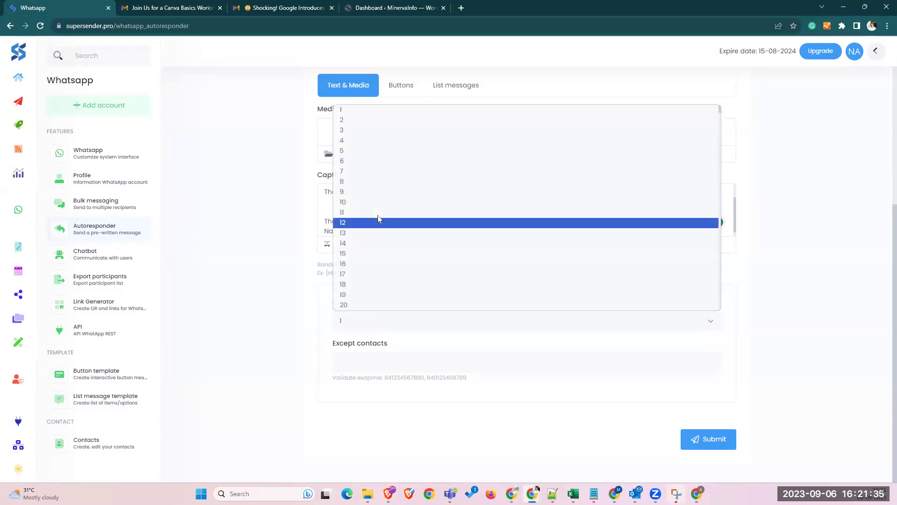
key("Escape")
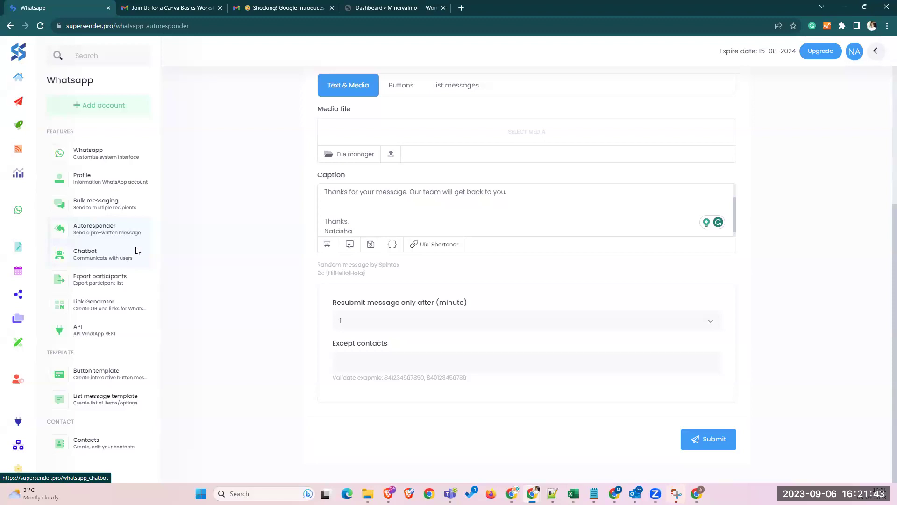
scroll(351, 209, "up", 2)
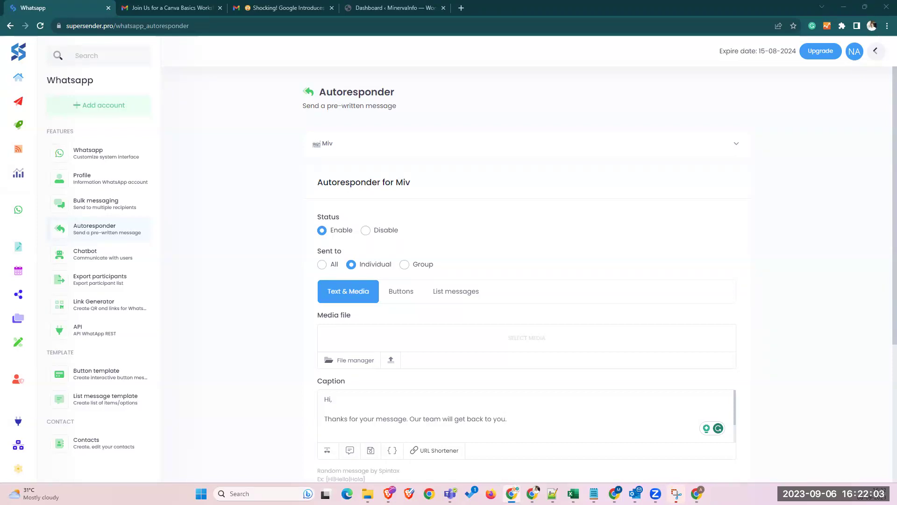
- Send the test greeting 'Hi' from the maximized WhatsApp Web window
key("alt+Tab")
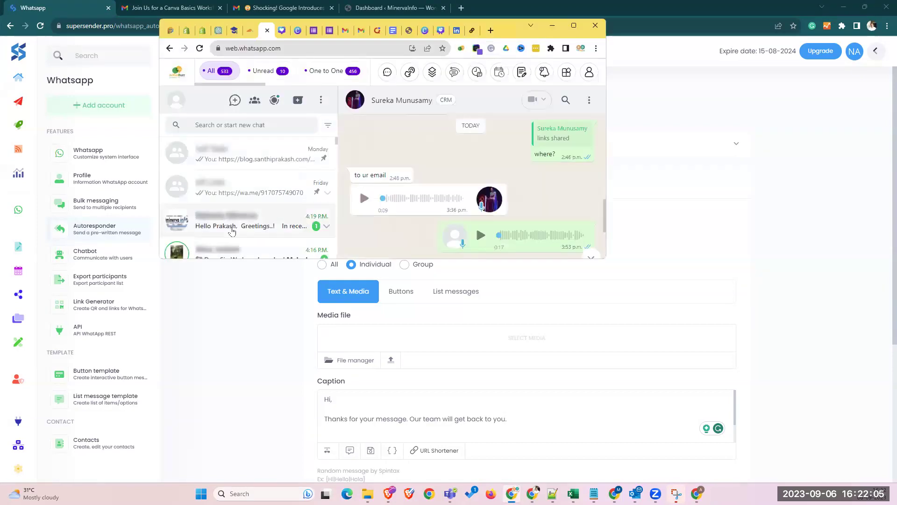
left_click(574, 25)
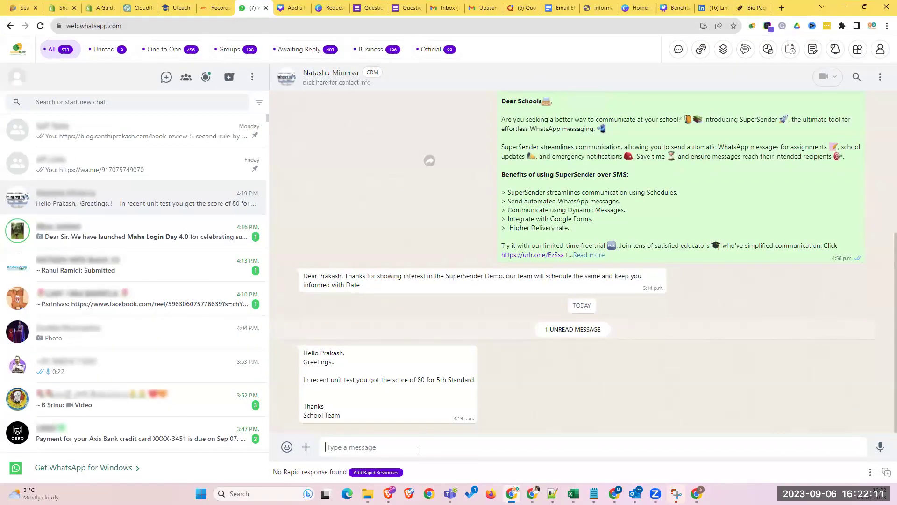
type("Hi")
key("Return")
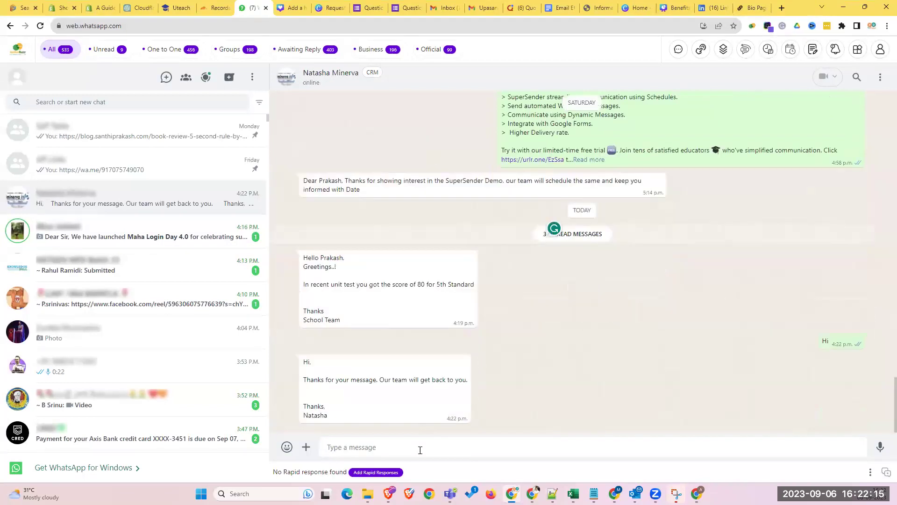
- Highlight the thank-you auto-reply and its phrase about the team replying, then return to SuperSender
left_click_drag(328, 412, 303, 361)
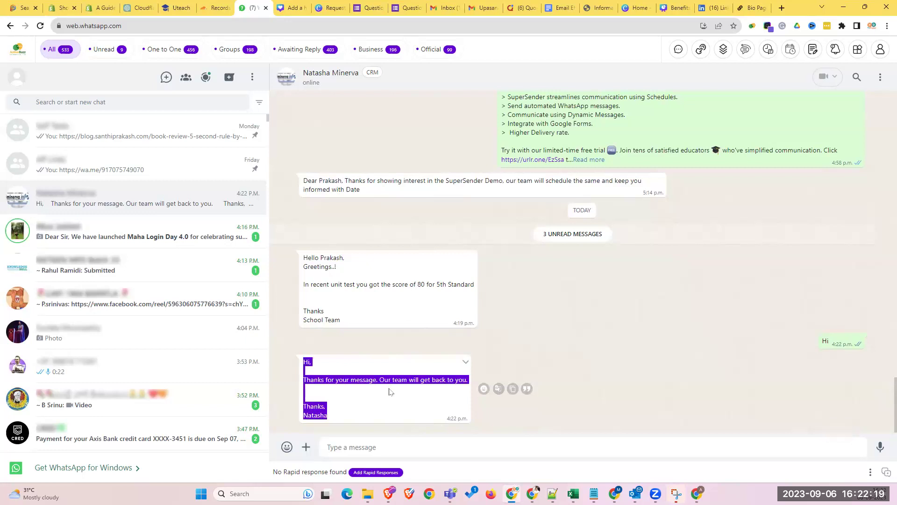
left_click_drag(390, 388, 459, 381)
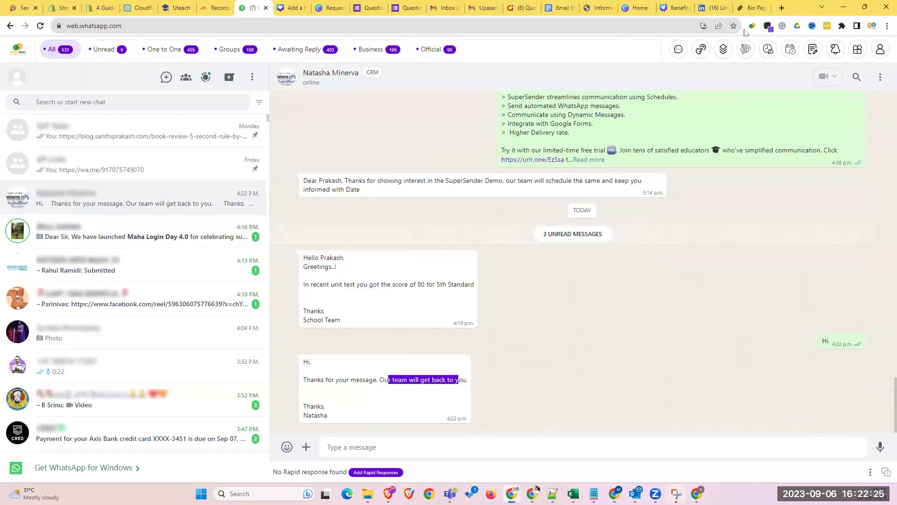
key("alt+Tab")
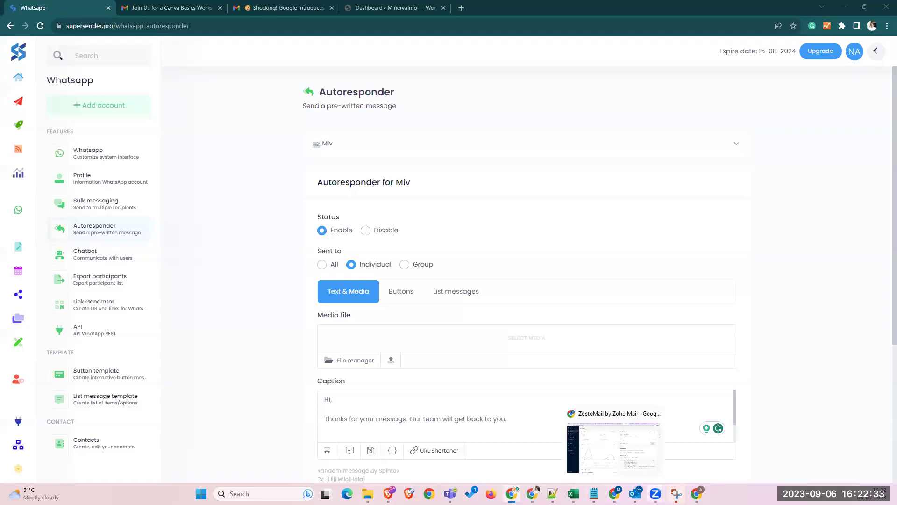
- Copy the Google Form's shortened share link, then move over to the WhatsApp Web tab
left_click(697, 493)
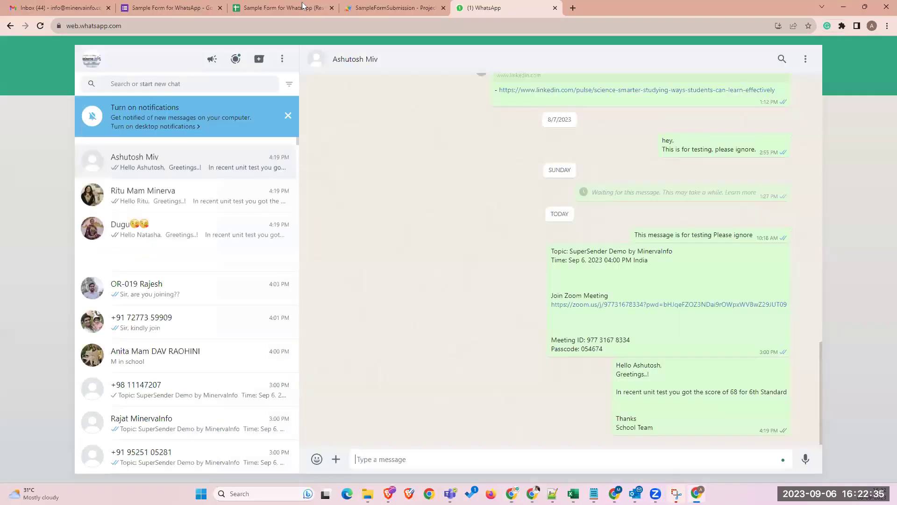
left_click(303, 7)
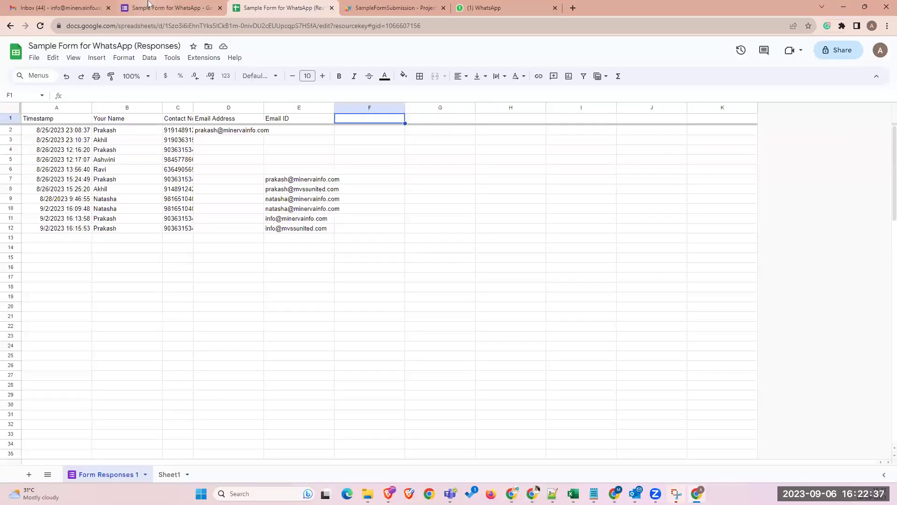
left_click(147, 5)
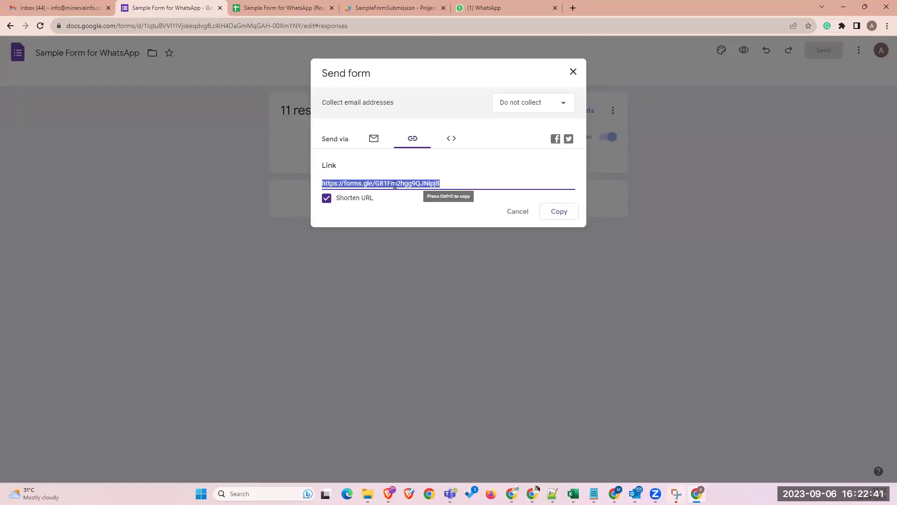
key("ctrl+c")
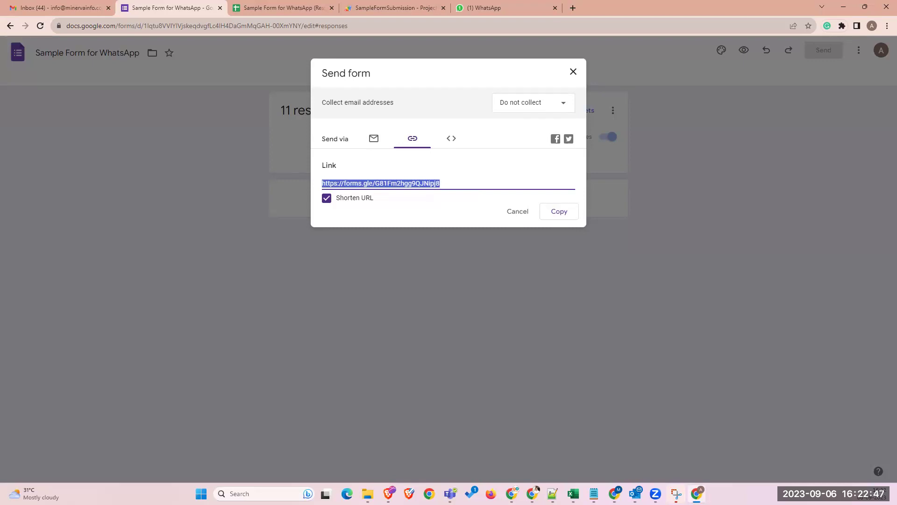
key("alt+Tab")
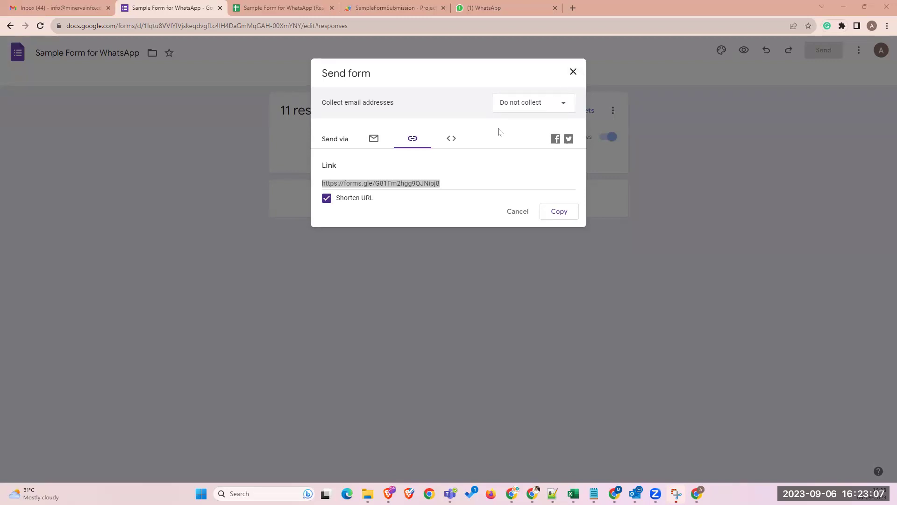
left_click(485, 9)
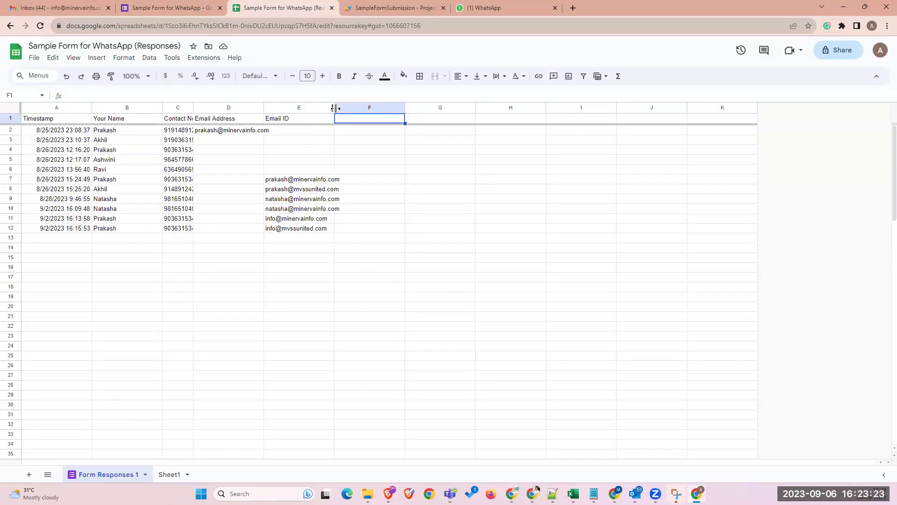
- On Sheet1, narrow columns C and E
left_click(167, 474)
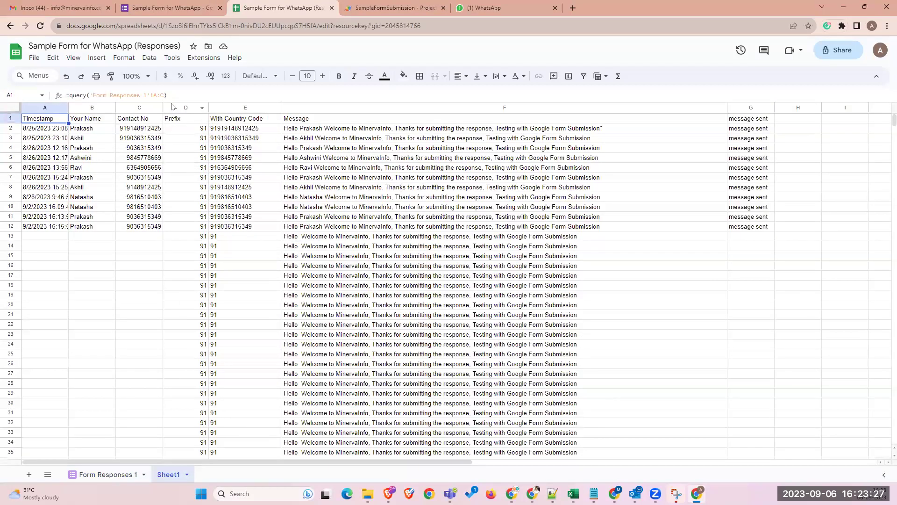
left_click_drag(161, 107, 146, 107)
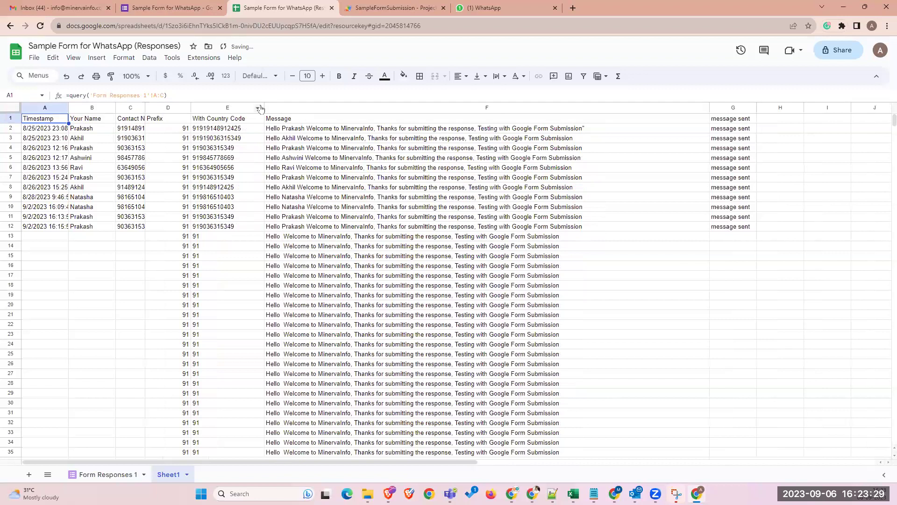
left_click_drag(265, 106, 228, 106)
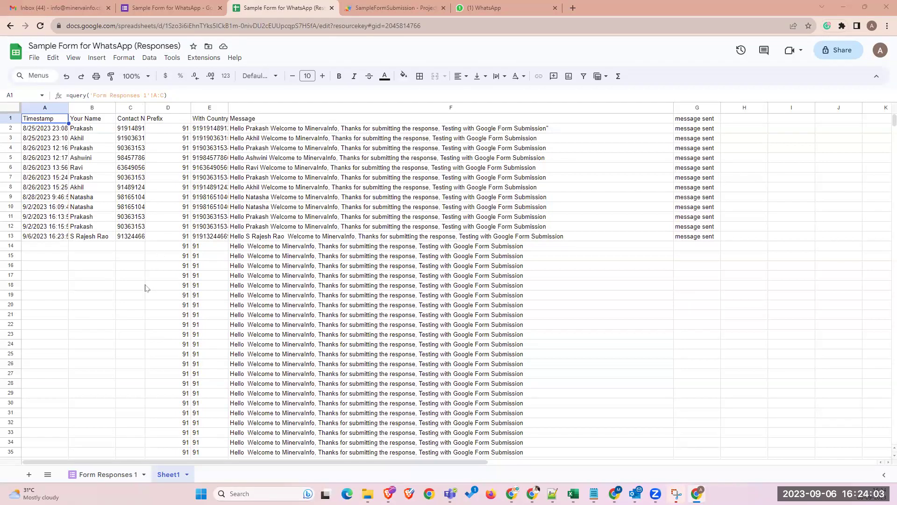
- Check WhatsApp Web for the welcome message, then go to the SampleFormSubmission script editor
left_click(508, 6)
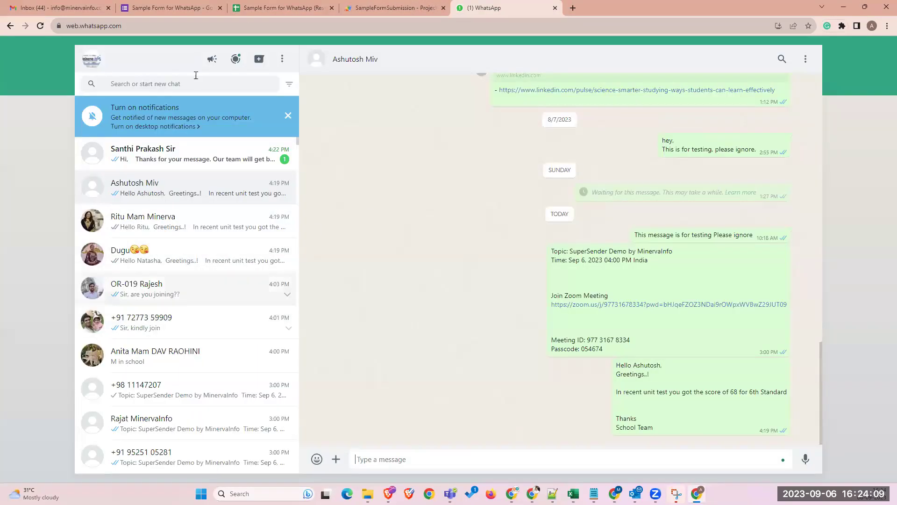
left_click(265, 6)
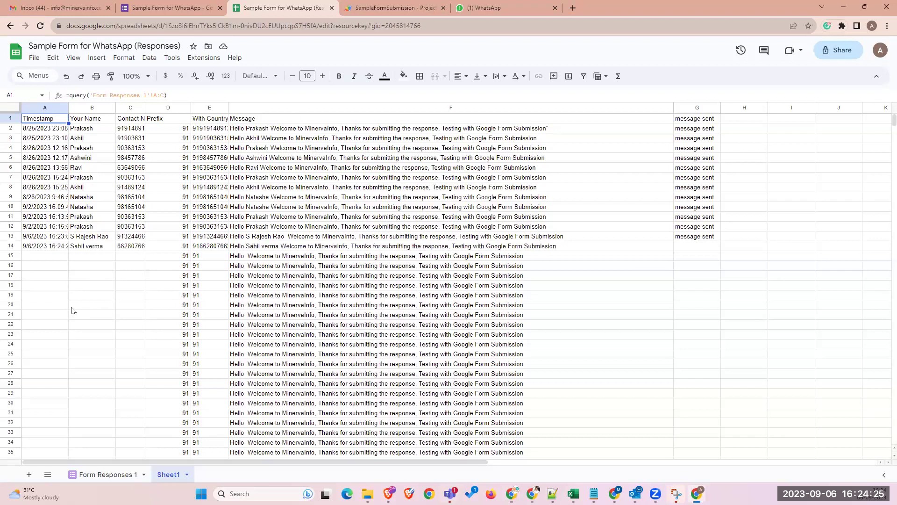
left_click(405, 9)
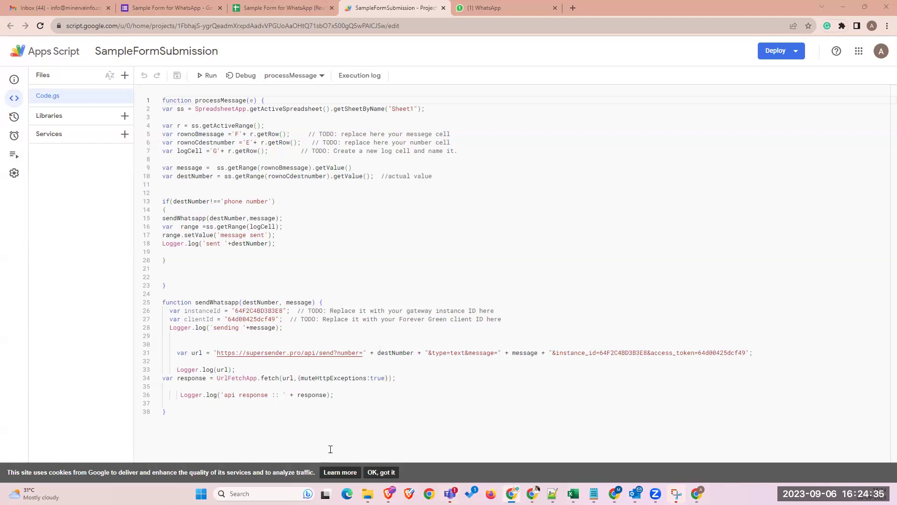
- Copy the Instance ID from the SuperSender profile and select the old instanceId on line 26
mouse_move(532, 493)
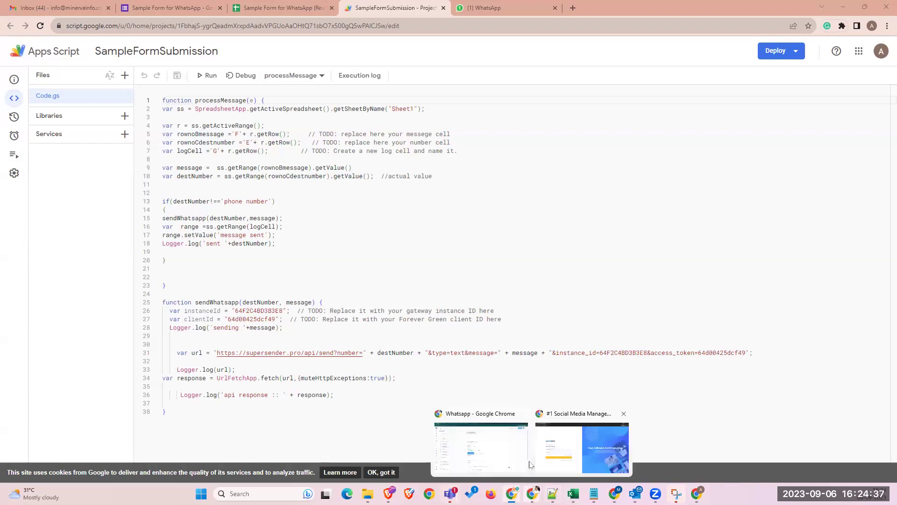
left_click(481, 447)
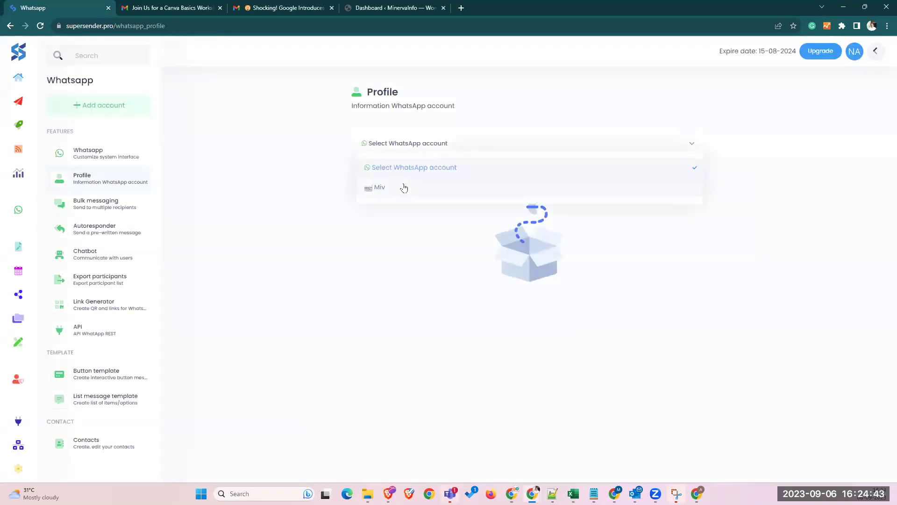
left_click(396, 187)
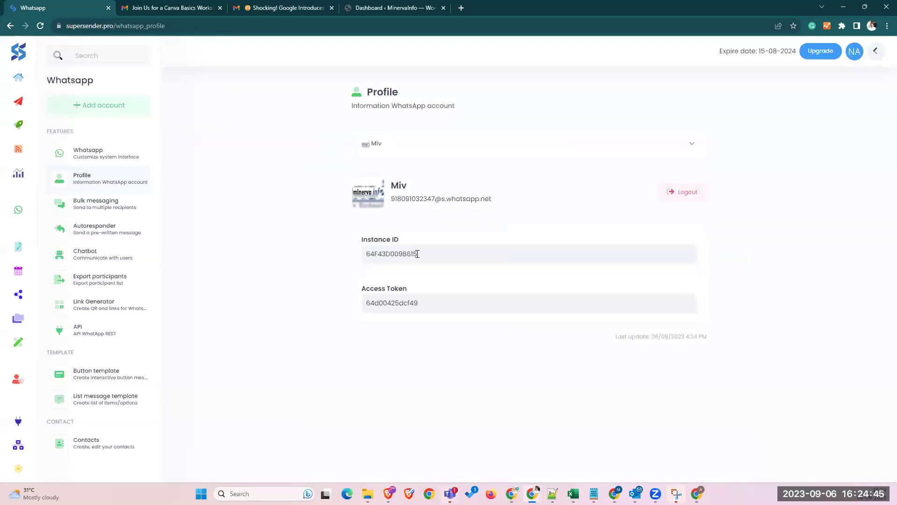
left_click_drag(420, 255, 347, 256)
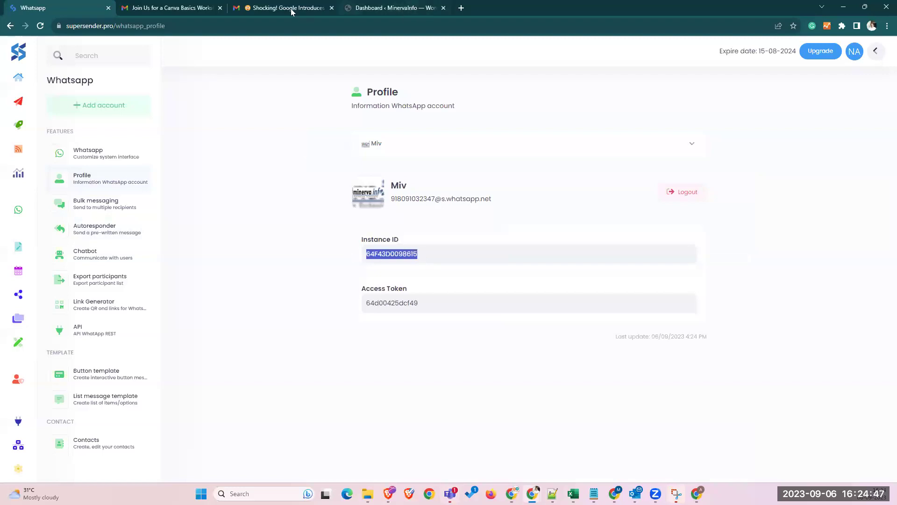
left_click(842, 8)
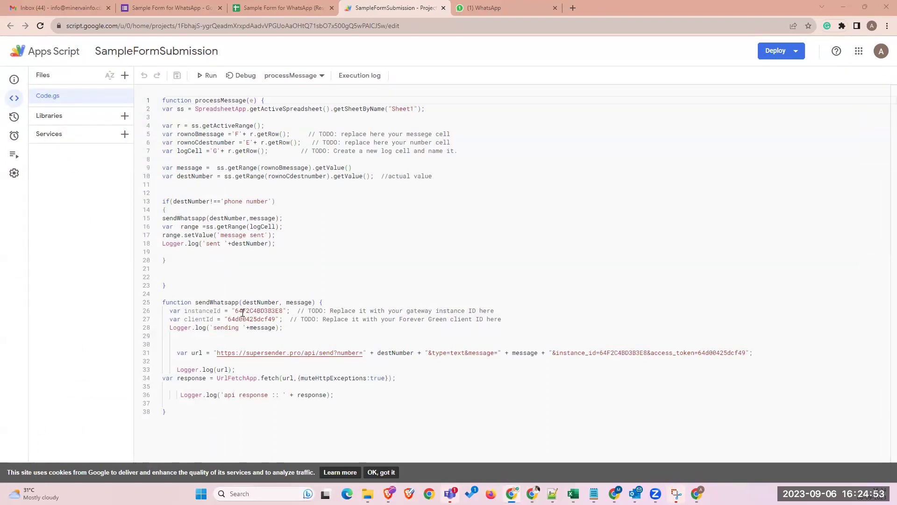
left_click_drag(236, 310, 282, 311)
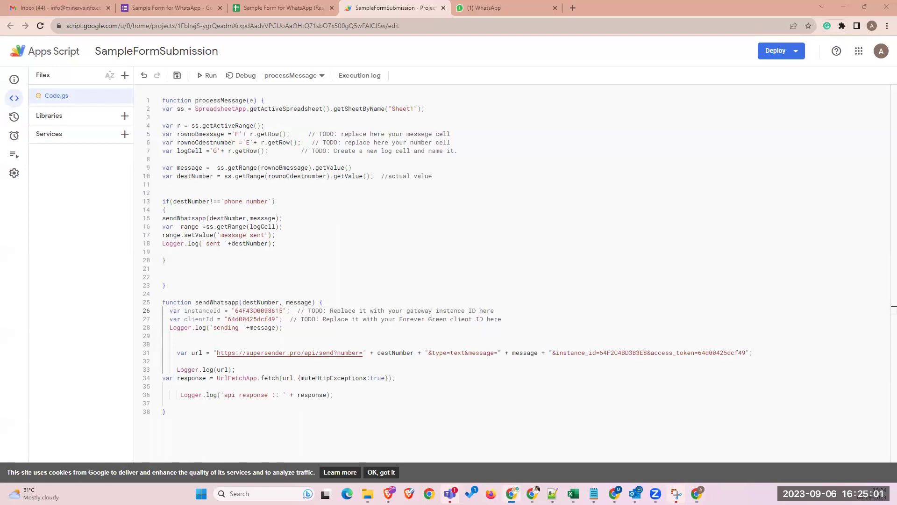
- Copy the Access Token from the profile and replace the clientId value on line 27
mouse_move(533, 494)
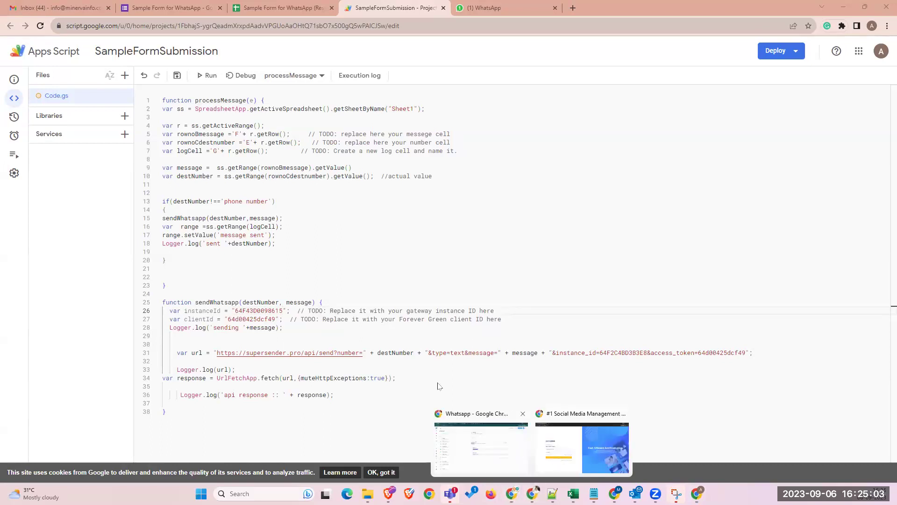
left_click(481, 447)
left_click_drag(427, 306, 333, 309)
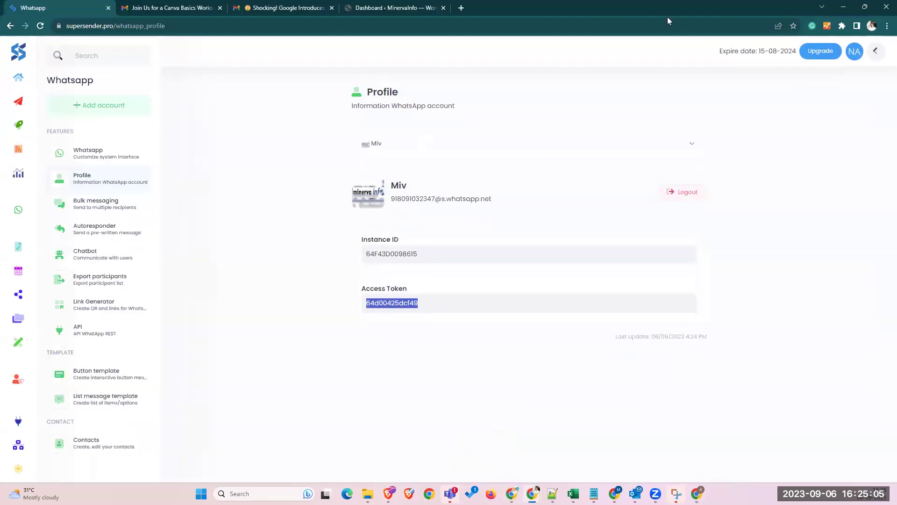
left_click(844, 7)
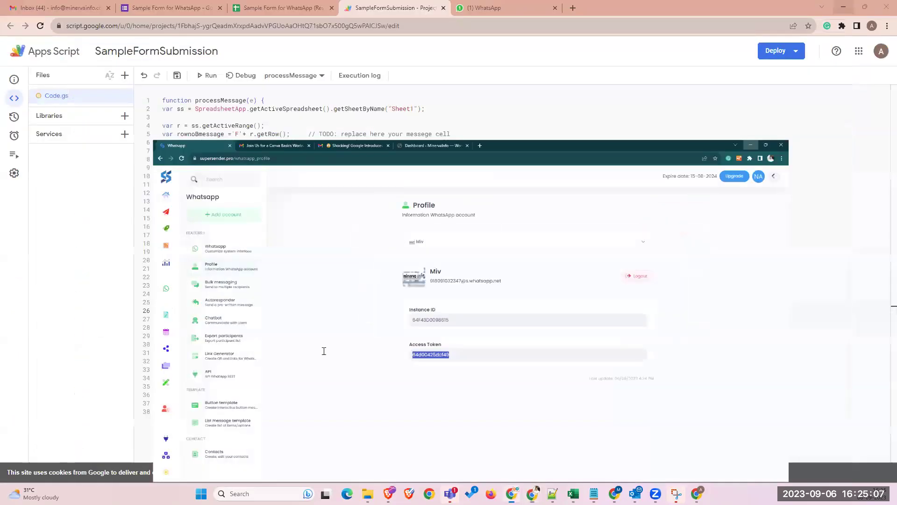
left_click_drag(277, 318, 228, 319)
left_click(229, 319)
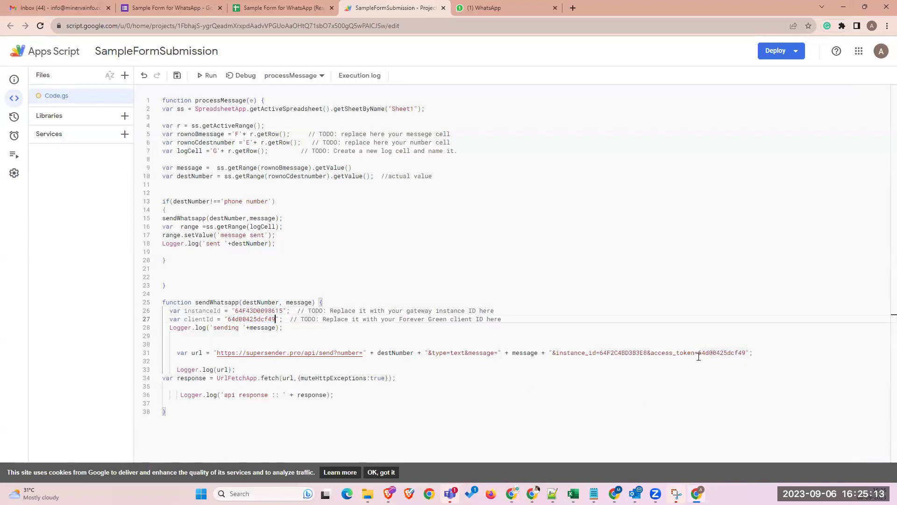
- Put the new access_token and instance_id values into the send URL on line 31 and save the project
left_click_drag(698, 353, 747, 353)
key("Right")
left_click_drag(647, 353, 600, 352)
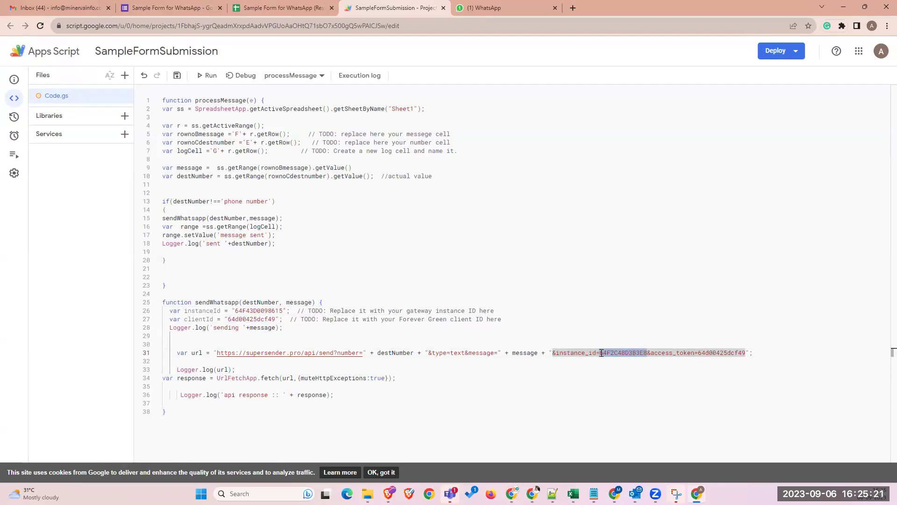
key("super+v")
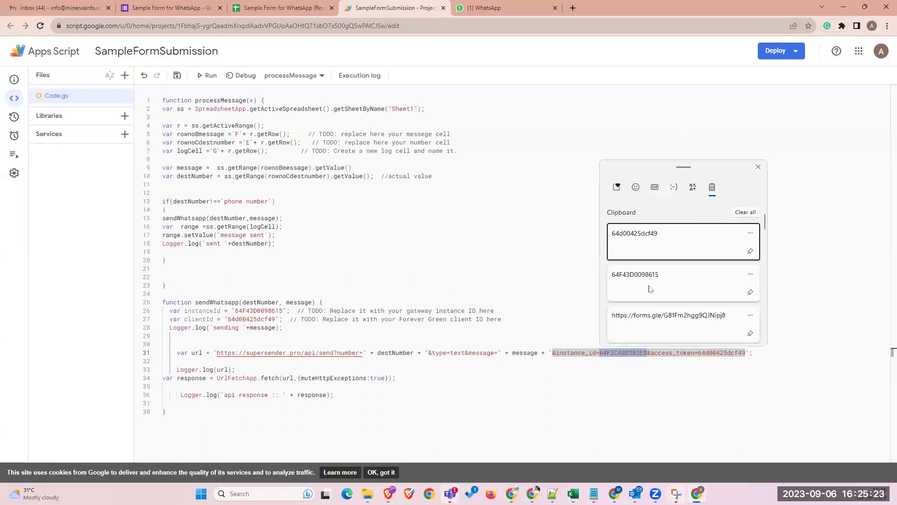
left_click(649, 286)
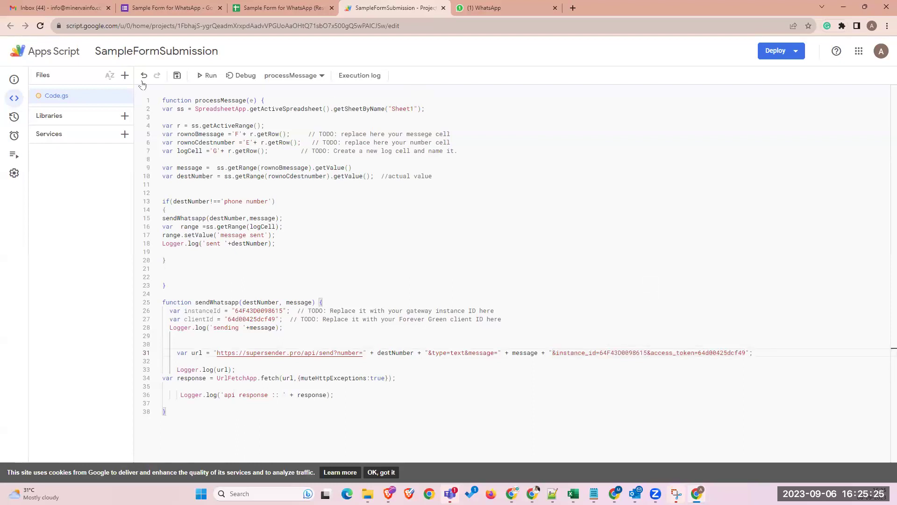
left_click(177, 77)
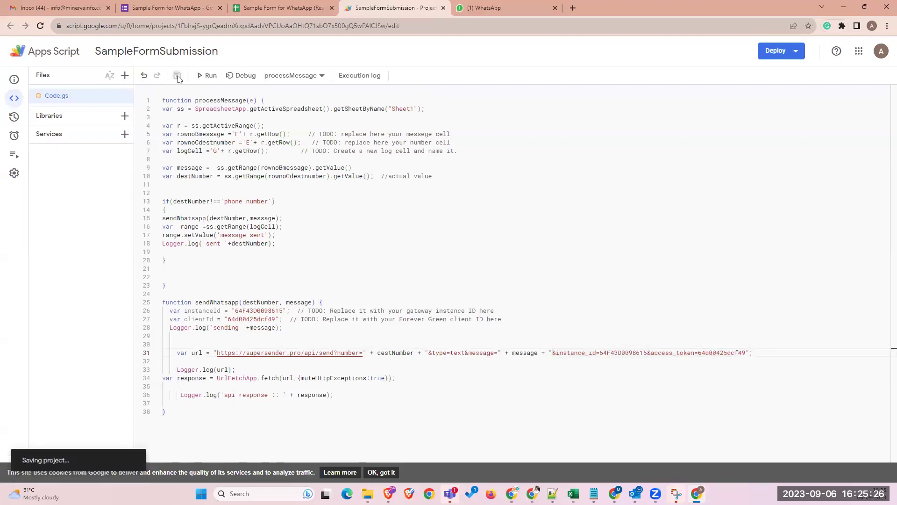
- Run processMessage and read the 'Phone number is required' error in the execution log
left_click(203, 77)
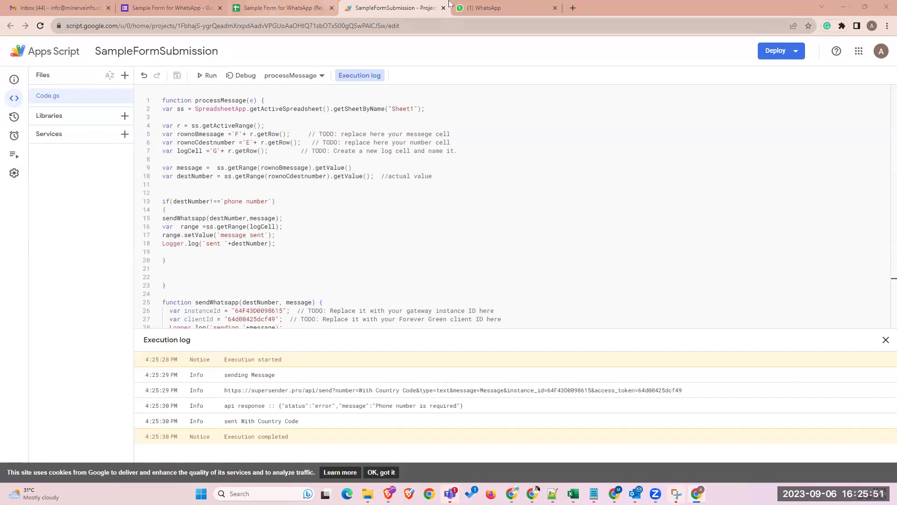
- Open the top WhatsApp chat to confirm the 4:26 PM welcome message to the newest respondent
left_click(476, 5)
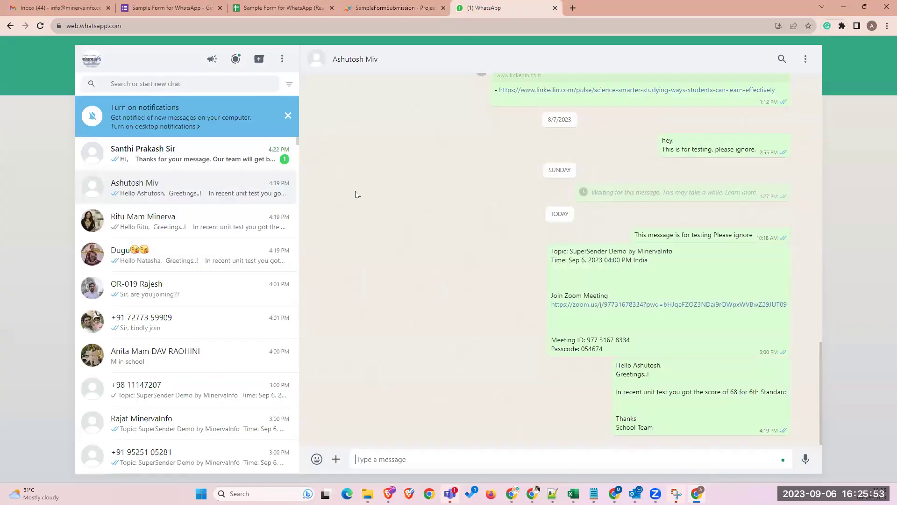
left_click(206, 166)
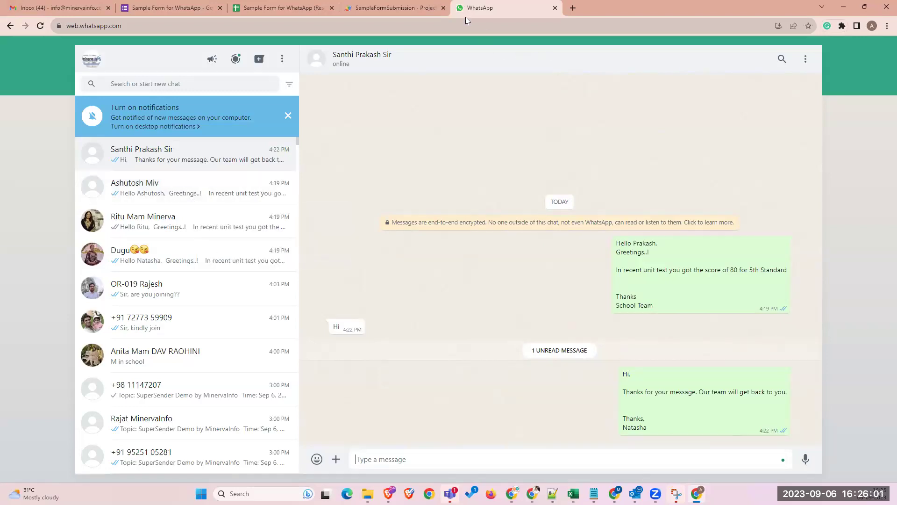
key("super+Down")
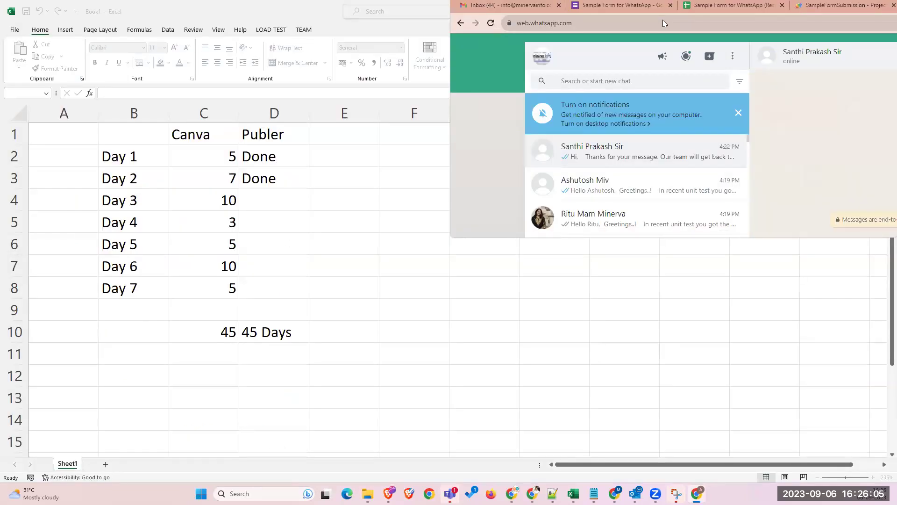
key("super+Down")
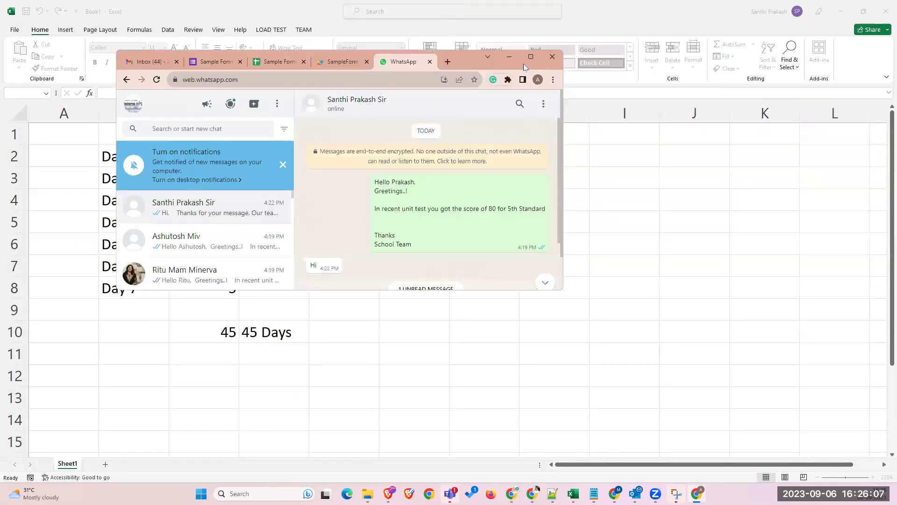
left_click(530, 56)
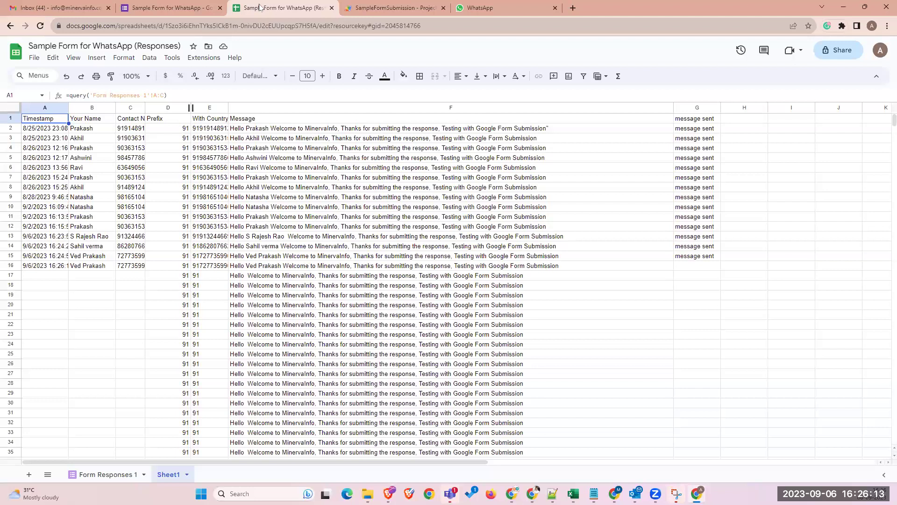
left_click(390, 7)
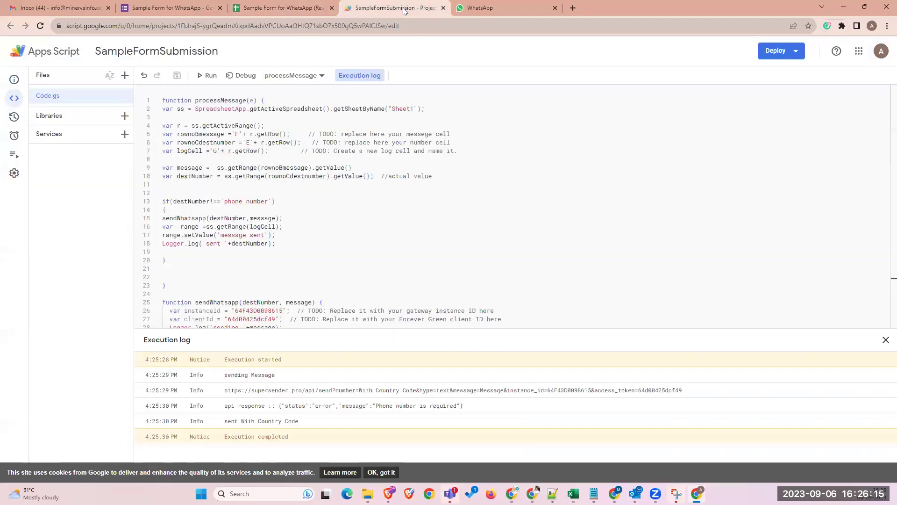
left_click(473, 10)
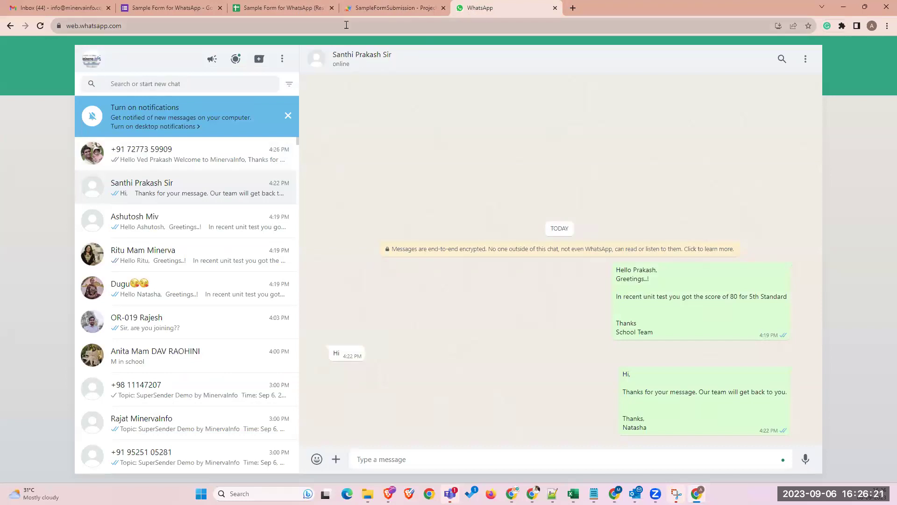
left_click(363, 13)
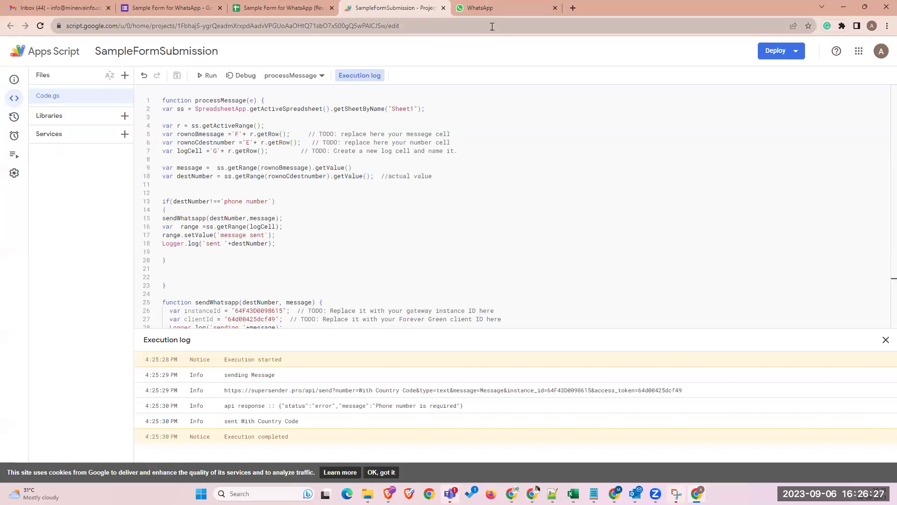
- Switch to the response spreadsheet's Sheet1, showing all 16 responses marked 'message sent'
left_click(283, 9)
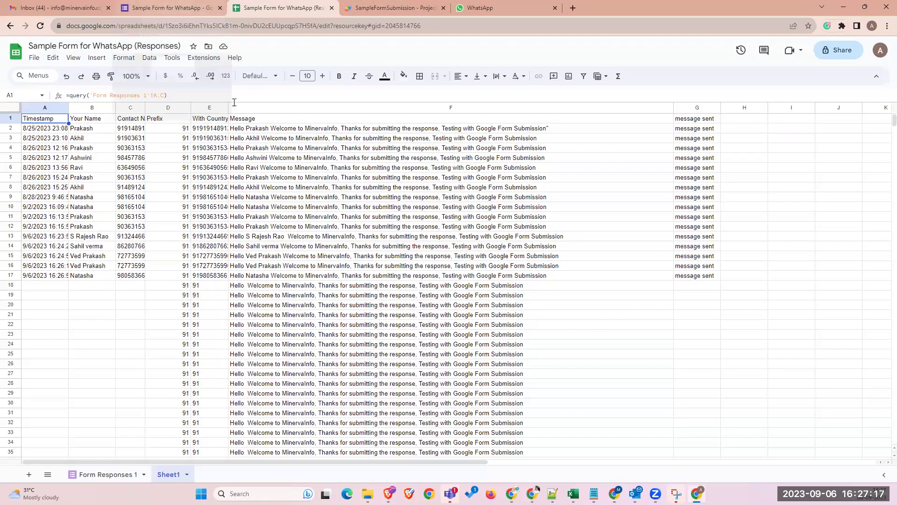
- Cancel the Send form dialog and compare the three questions with the 16-response summary charts
left_click(147, 14)
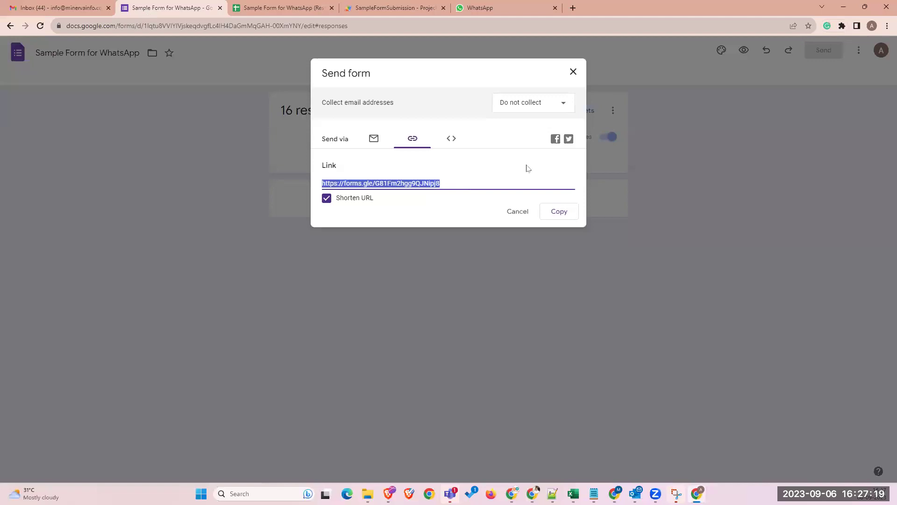
left_click(514, 208)
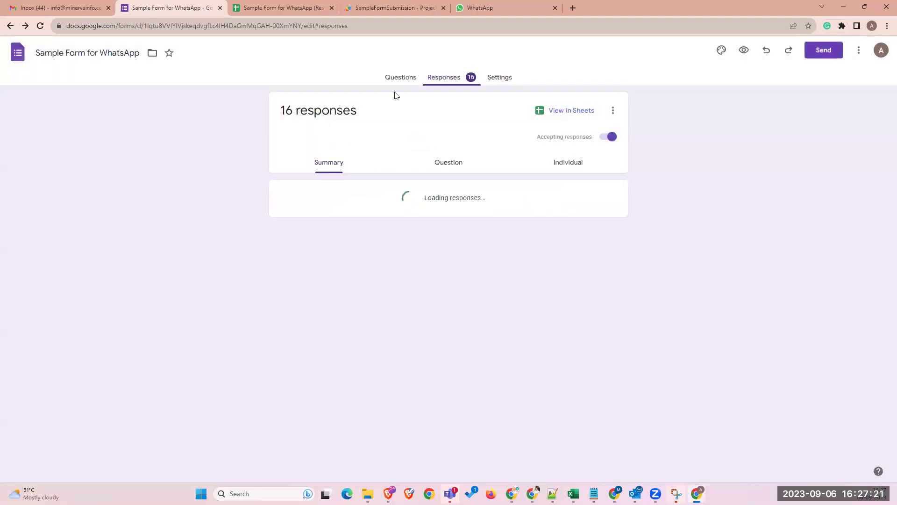
left_click(400, 79)
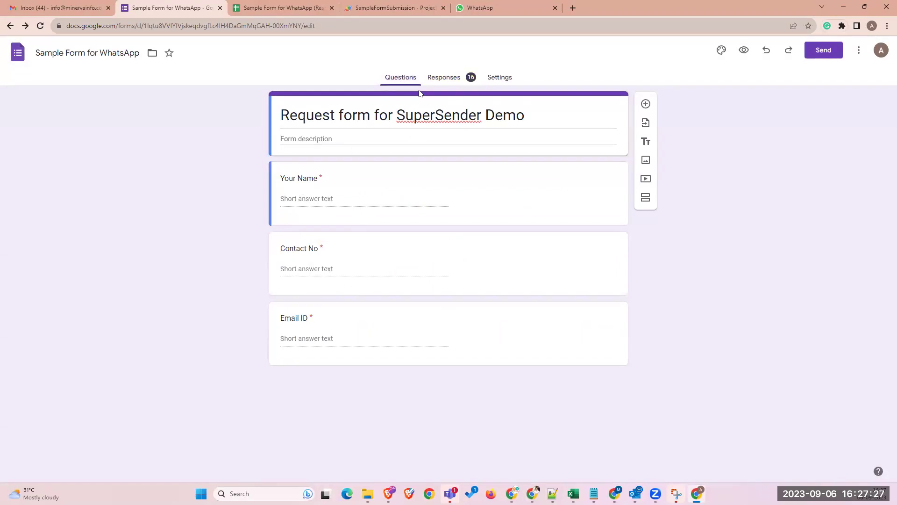
left_click(443, 78)
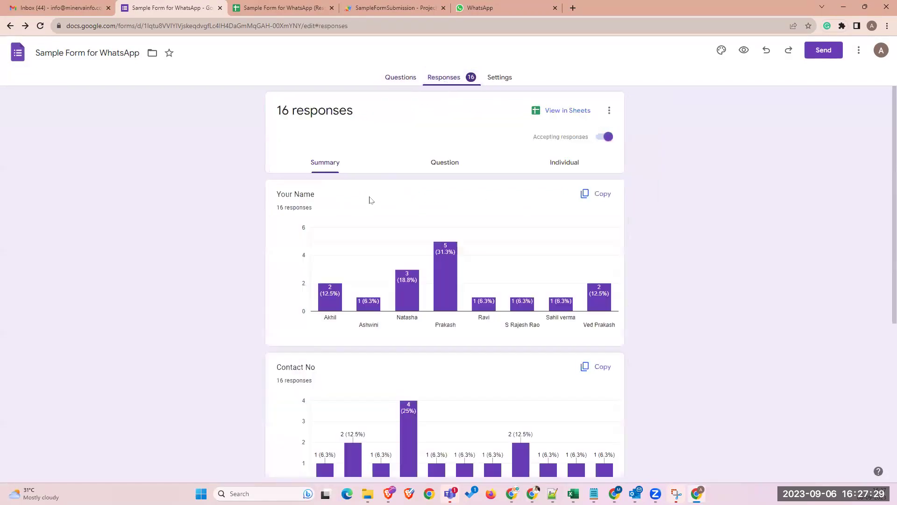
left_click(403, 78)
left_click(444, 77)
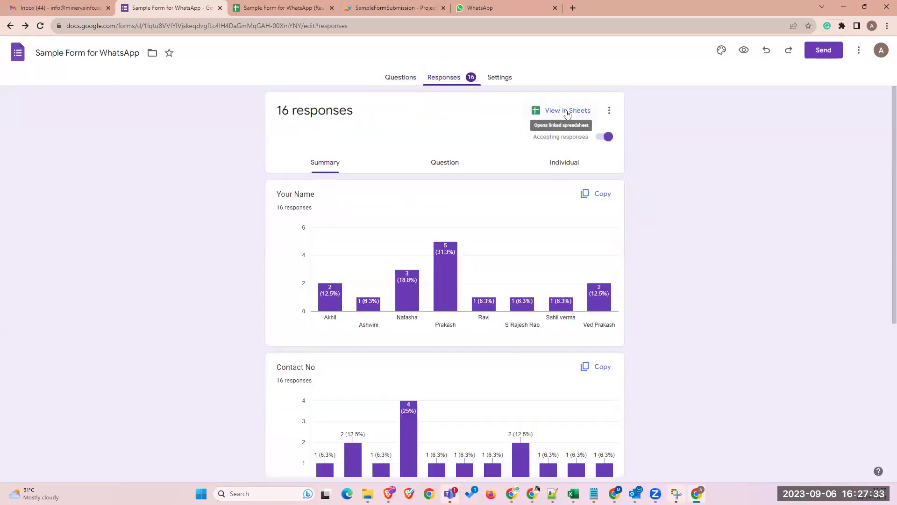
- Inspect names in column B, contact numbers in column C and the message formulas in column F
left_click(327, 8)
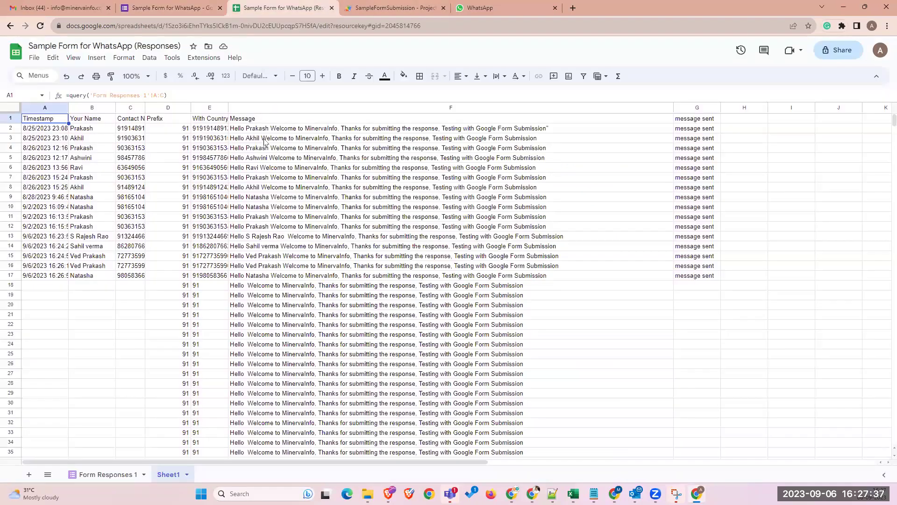
left_click(292, 140)
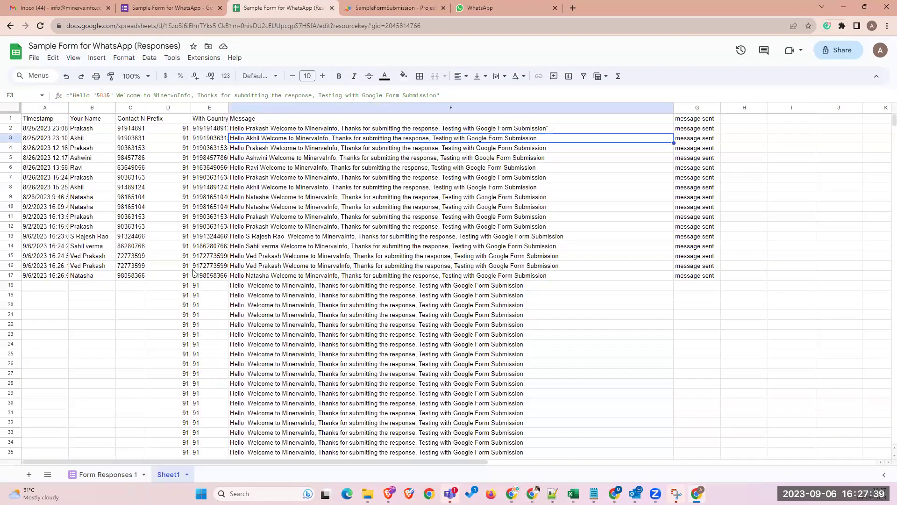
left_click_drag(86, 128, 99, 256)
left_click_drag(131, 148, 130, 236)
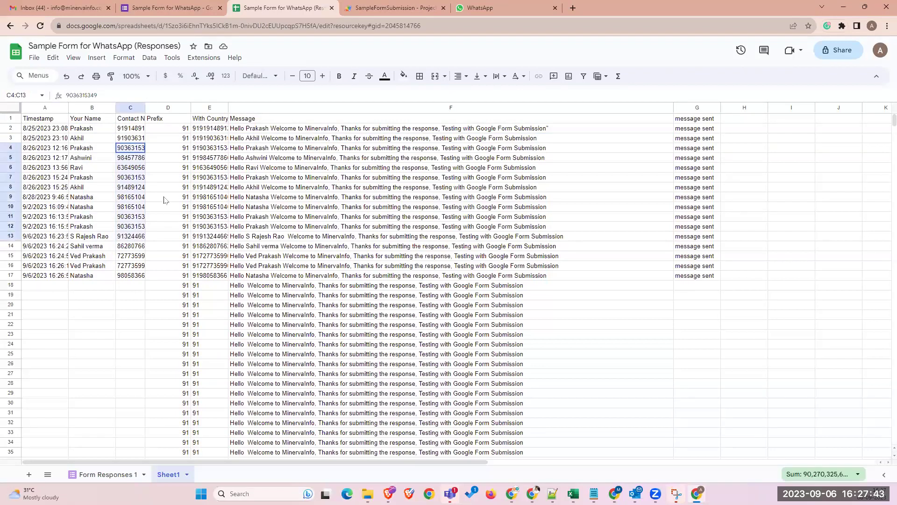
left_click_drag(260, 130, 251, 291)
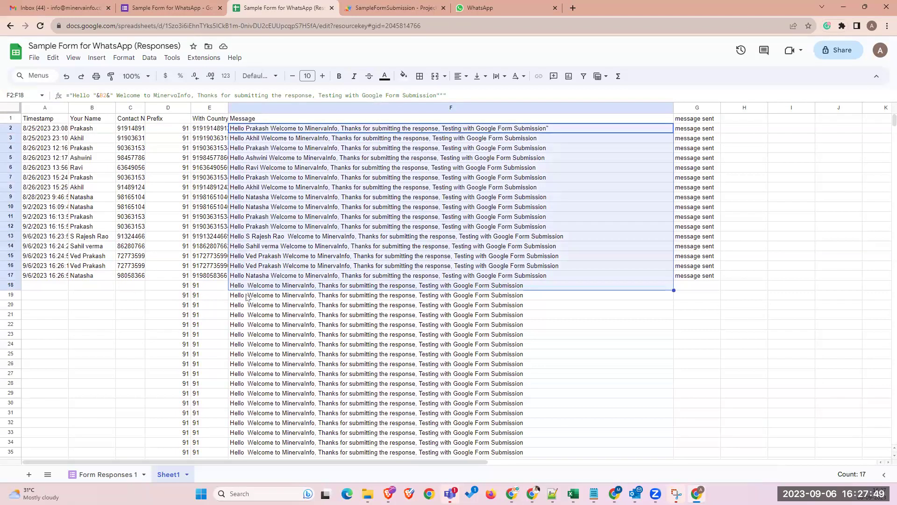
left_click(244, 144)
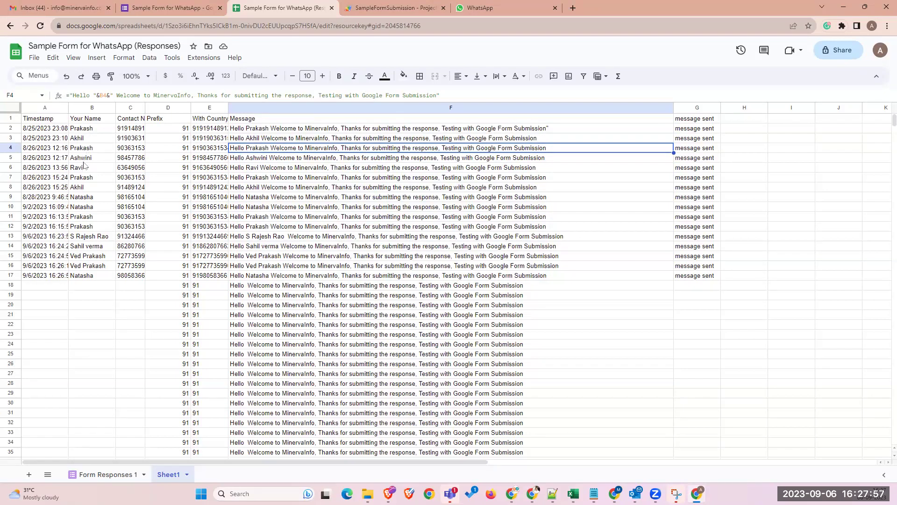
left_click(80, 191)
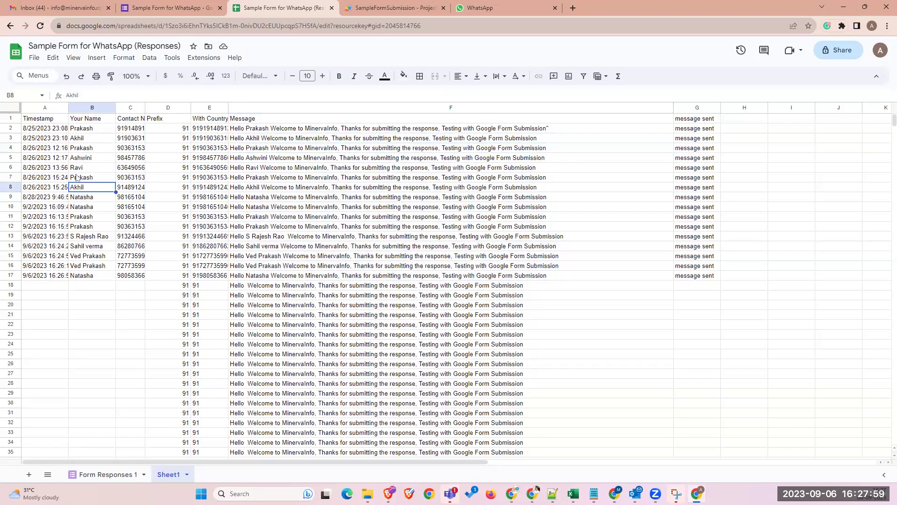
left_click(318, 169)
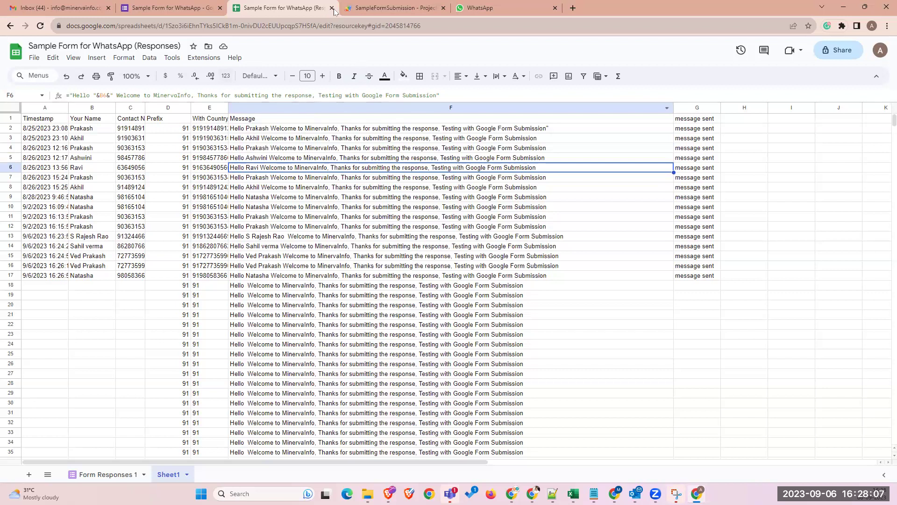
left_click(367, 8)
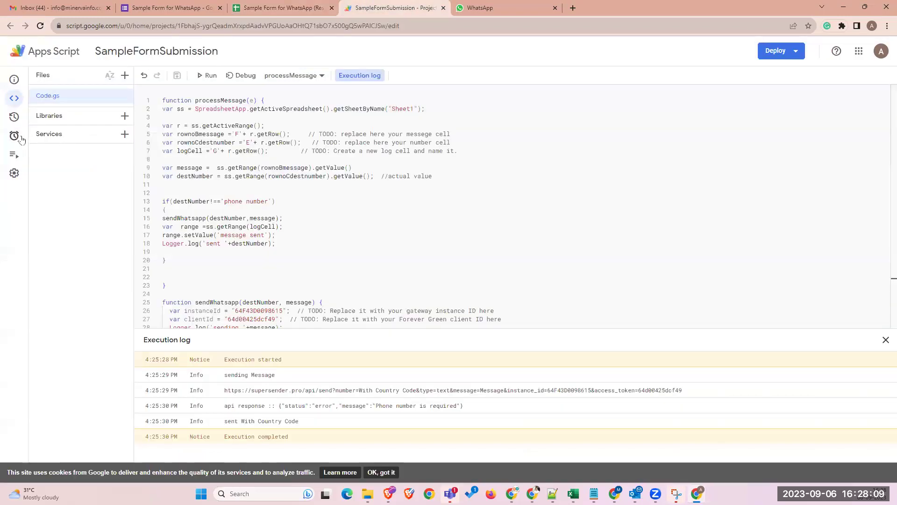
- Inspect the On form submit trigger for processMessage, then check the F16 message formula in the sheet
left_click(23, 135)
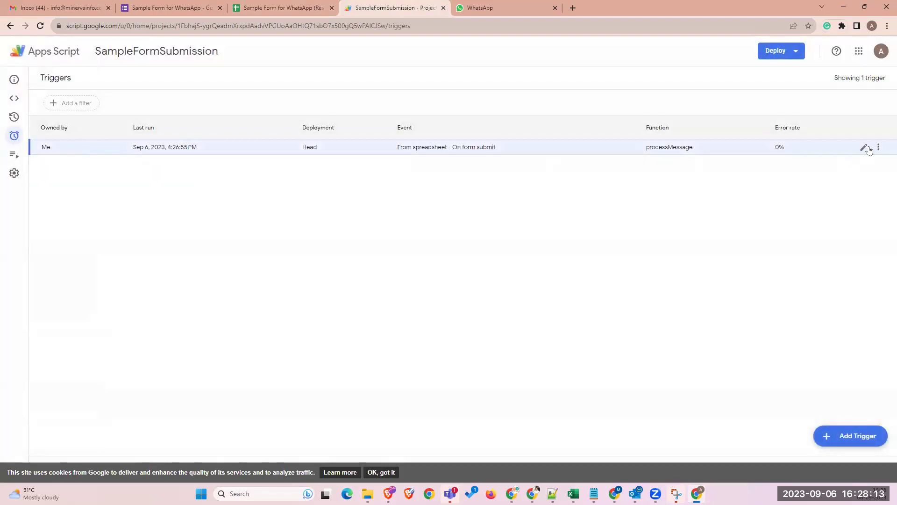
left_click(864, 147)
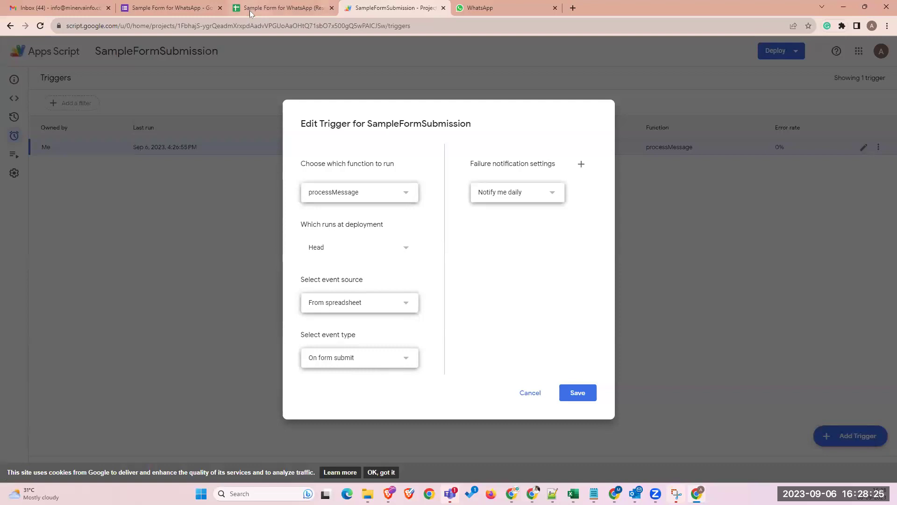
key("ctrl+shift+Tab")
left_click(338, 265)
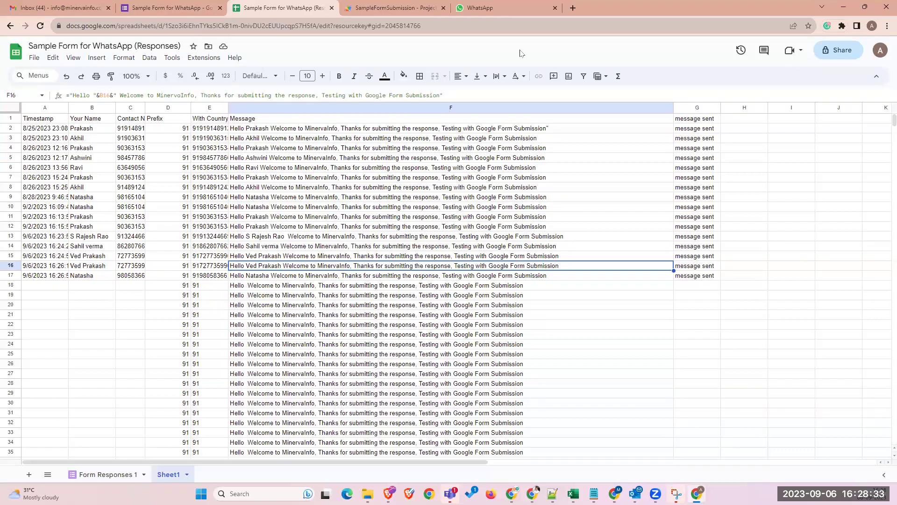
left_click(199, 13)
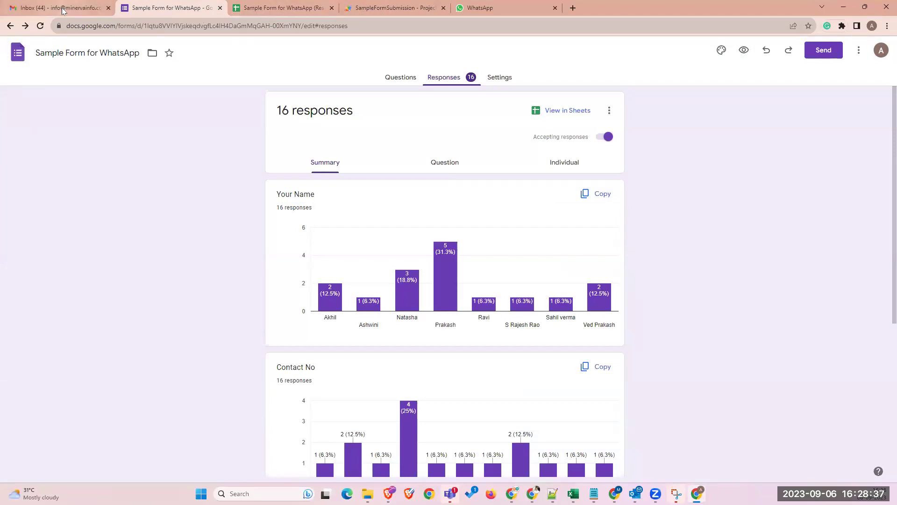
- Review the form's questions, then switch to SuperSender's Add WhatsApp profile page
left_click(395, 83)
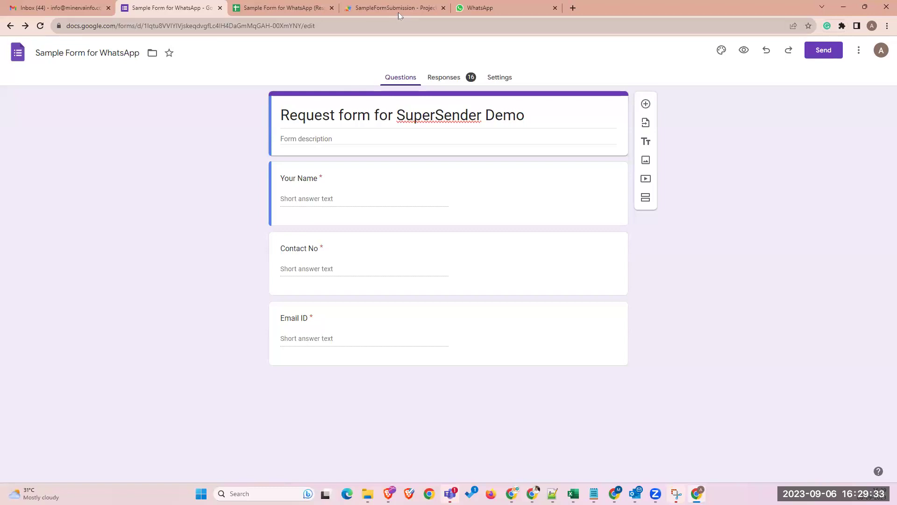
mouse_move(512, 494)
key("alt+Tab")
left_click(97, 114)
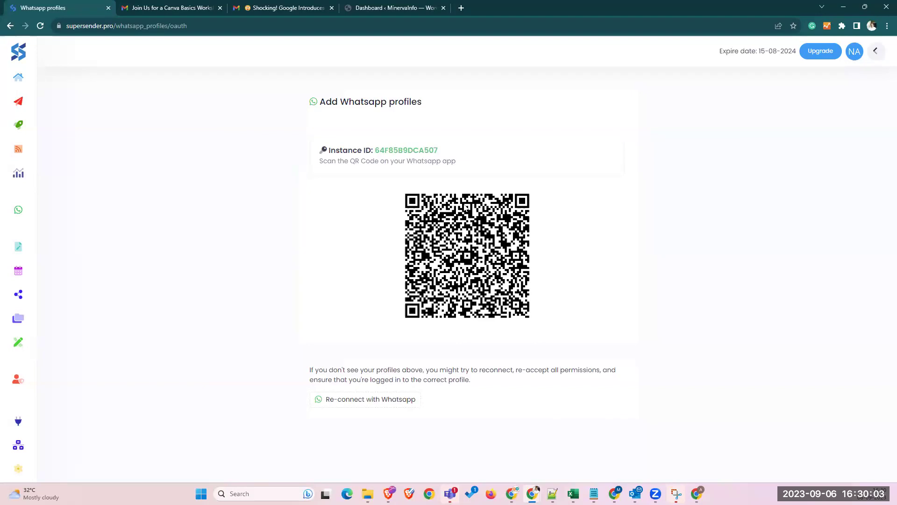
- Return to SuperSender's WhatsApp features section in the sidebar
left_click(26, 209)
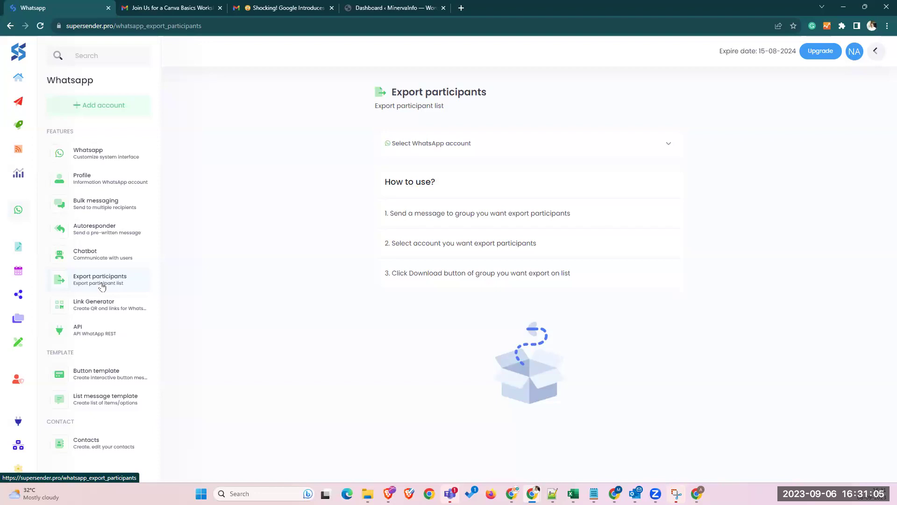
- Create a bulk campaign named 'Test' sending from the connected WhatsApp profile
left_click(99, 205)
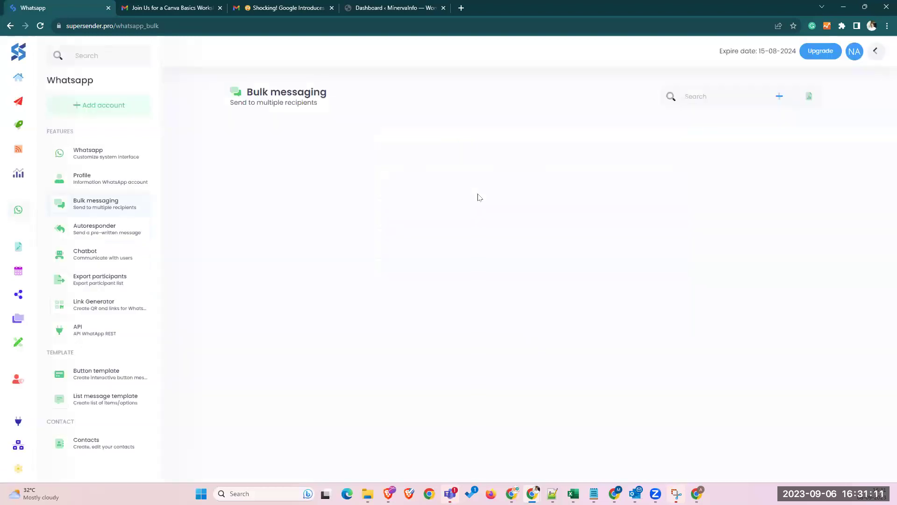
left_click(777, 104)
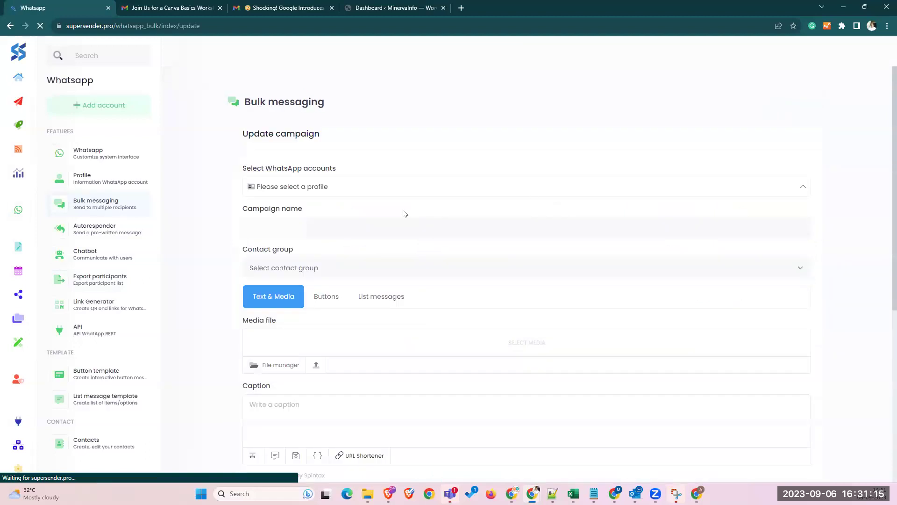
left_click(353, 190)
left_click(311, 236)
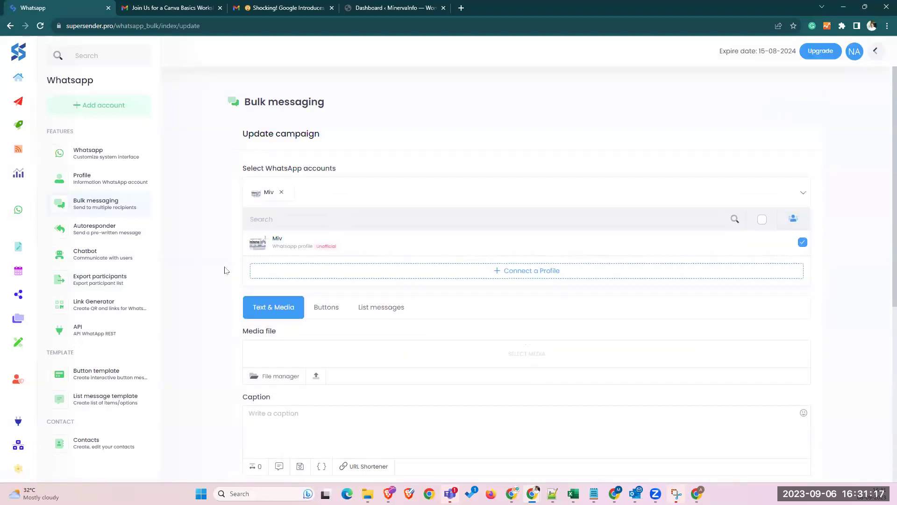
left_click(297, 234)
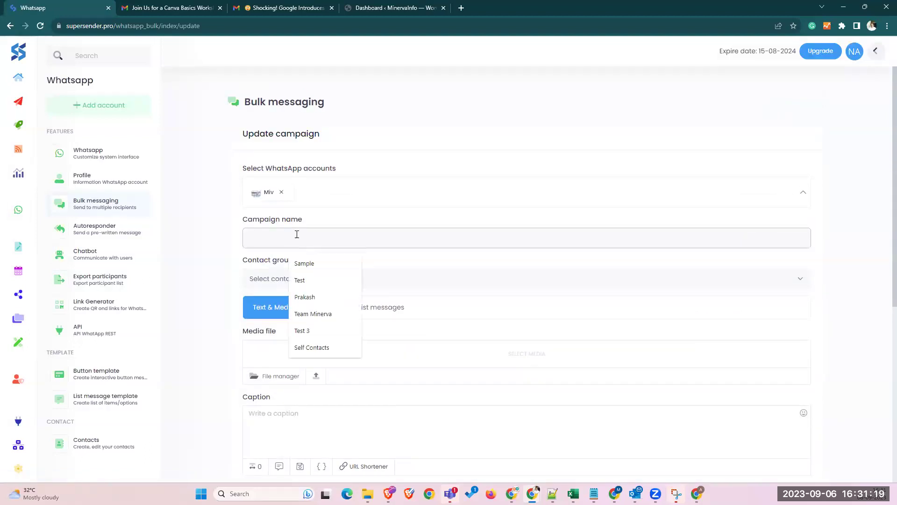
type("Test")
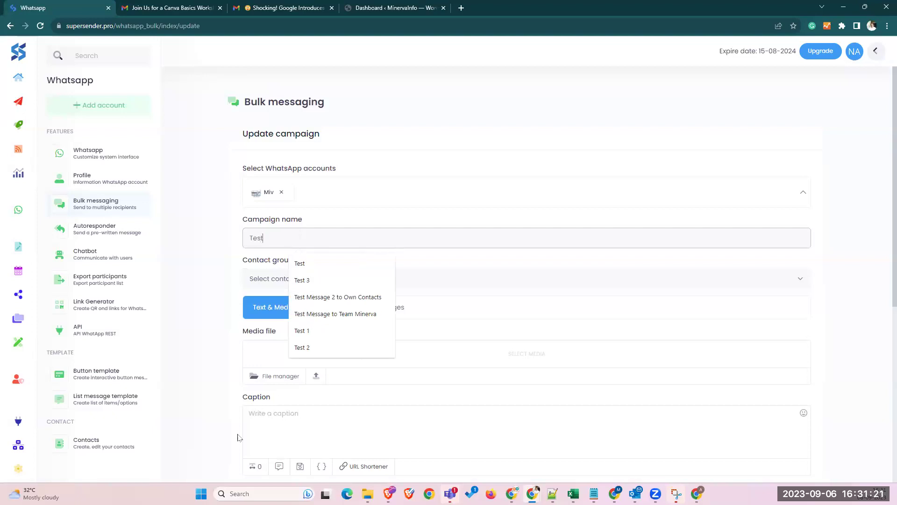
left_click(239, 437)
scroll(351, 375, "down", 5)
left_click(341, 204)
type("{Hi")
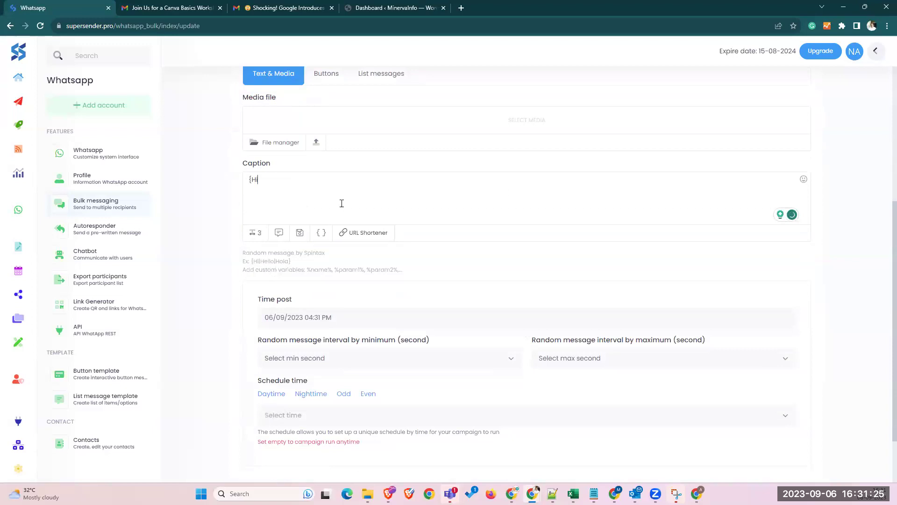
type("|Hello|Namaste")
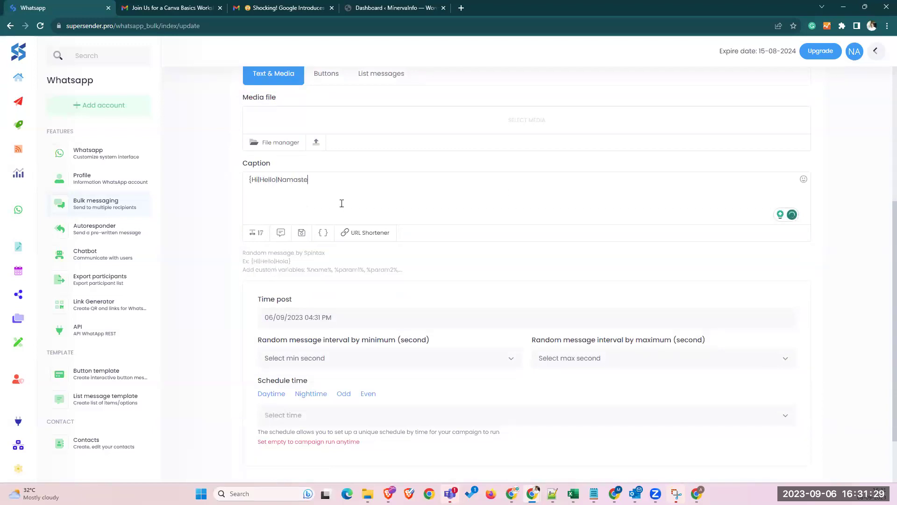
type("}")
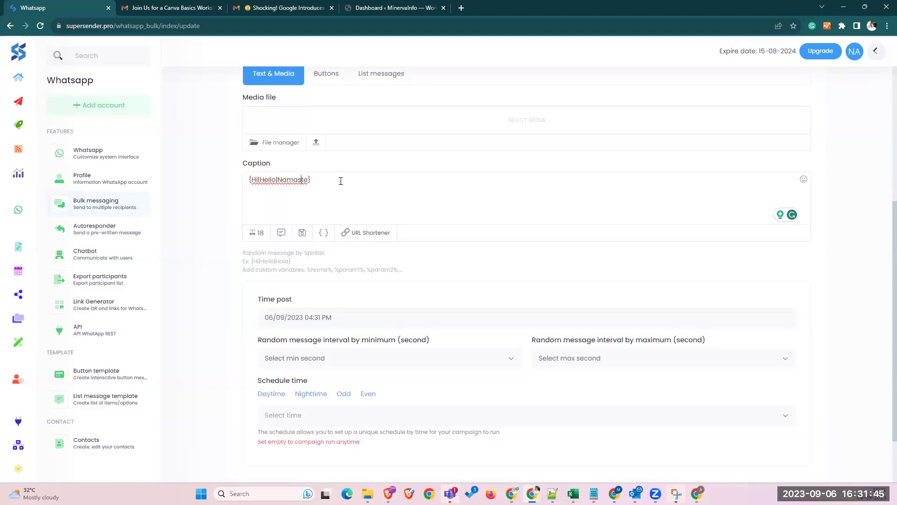
key("Return")
key("Return")
type("This is {")
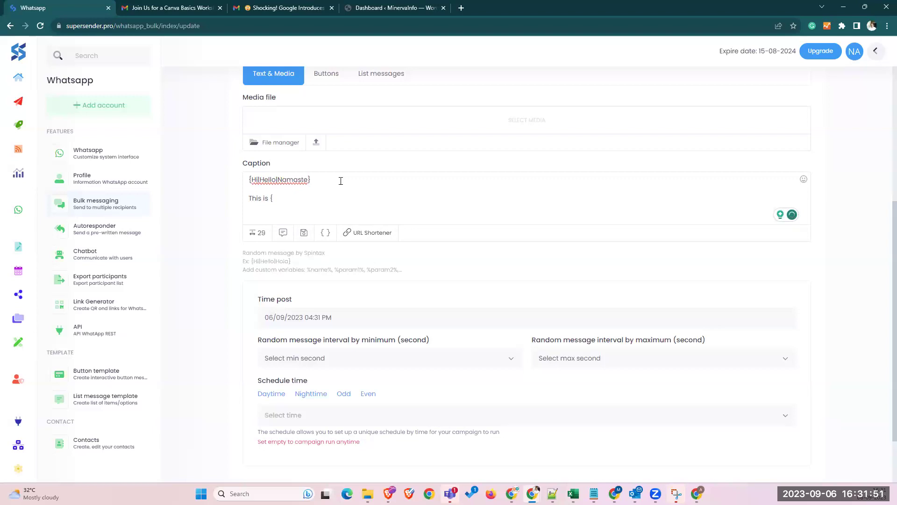
type("Natasha|Sahil|Rish")
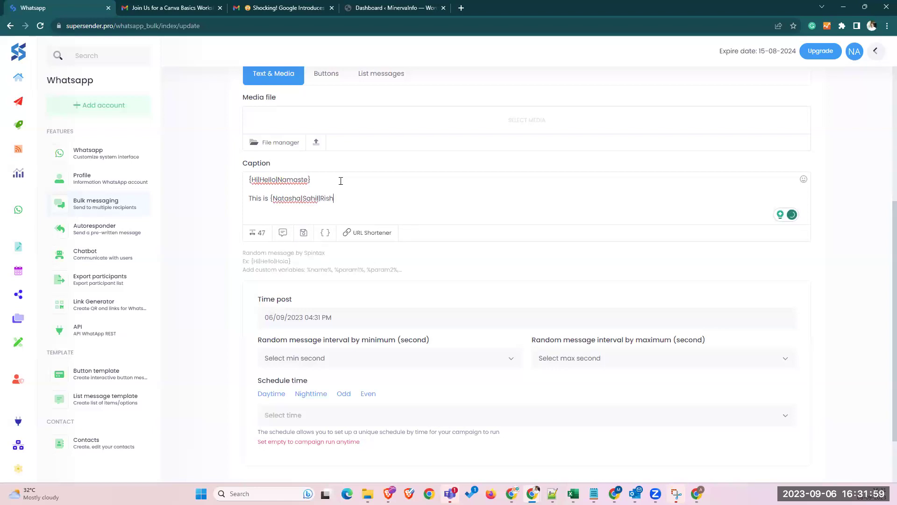
type("i}")
left_click_drag(341, 181, 217, 181)
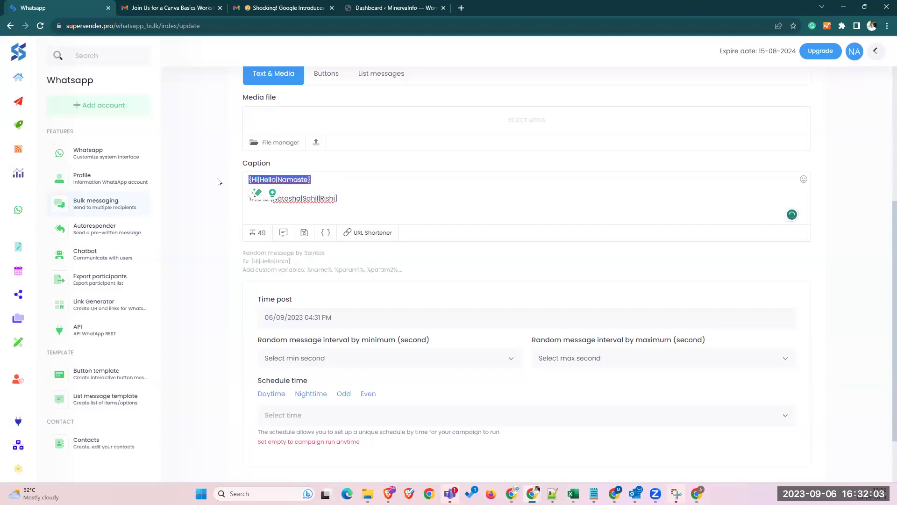
left_click(334, 198)
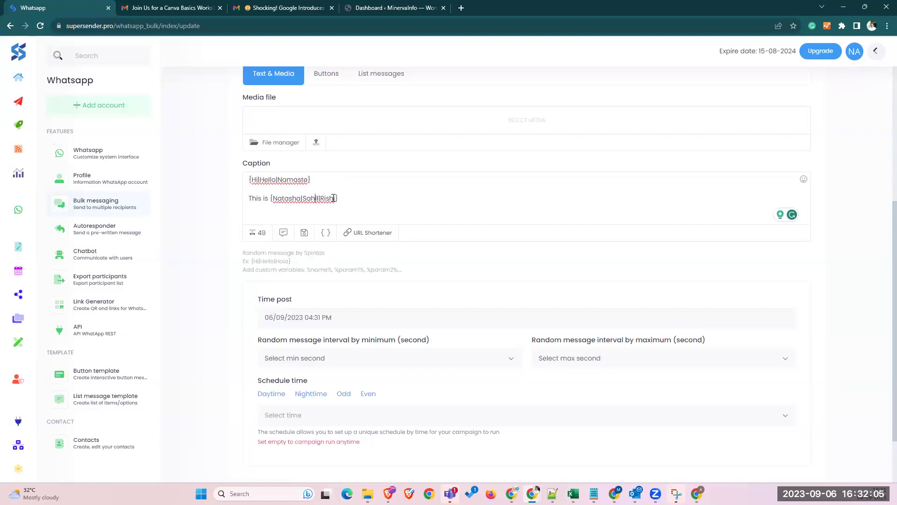
left_click_drag(346, 195, 256, 198)
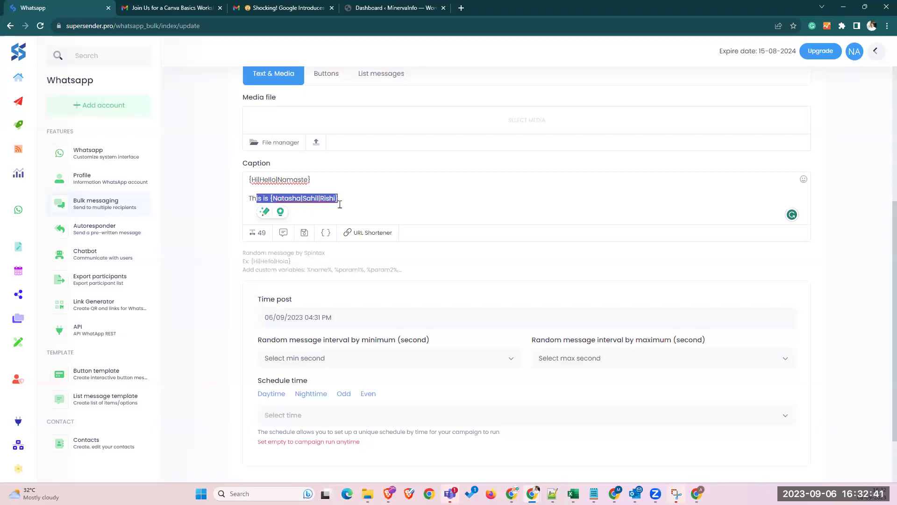
mouse_move(16, 151)
key("Right")
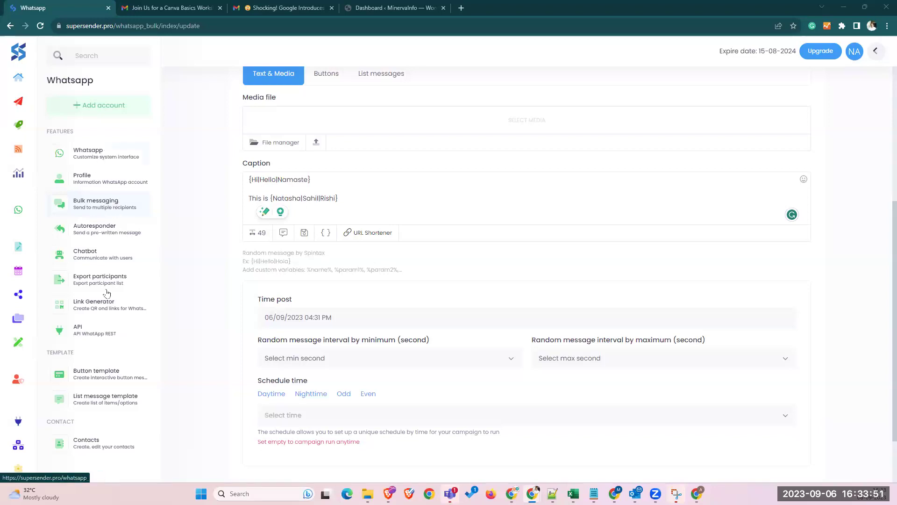
- Open the Contacts groups list and highlight the SuperSender Demo group name
left_click(100, 445)
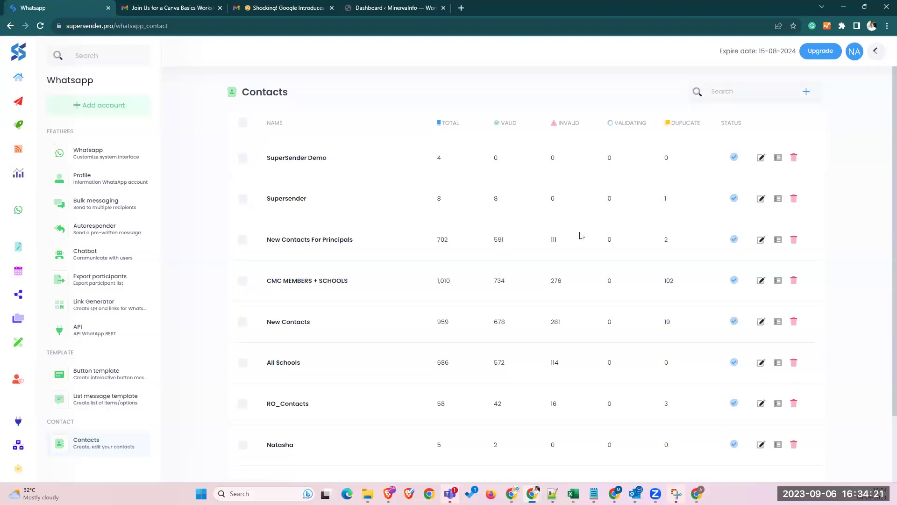
mouse_move(574, 495)
left_click_drag(261, 155, 352, 160)
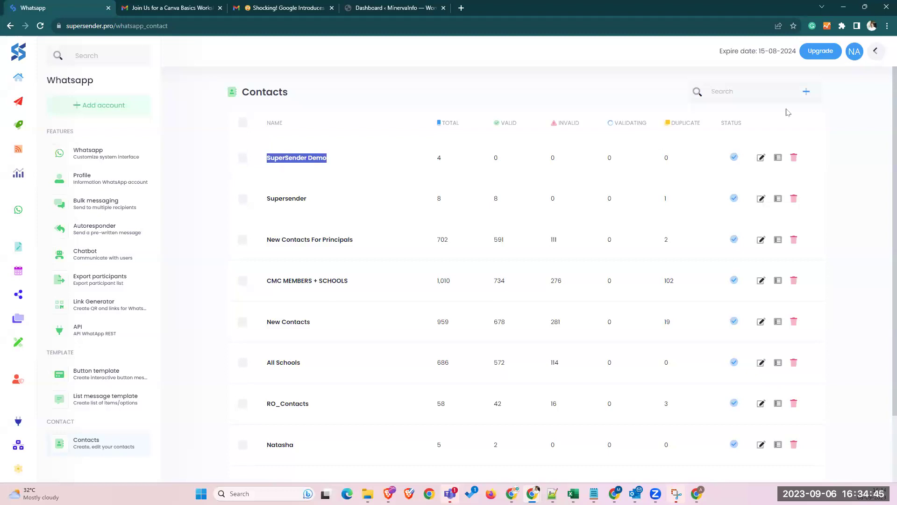
- Add and submit a new contact group named '8th Std'
left_click(807, 92)
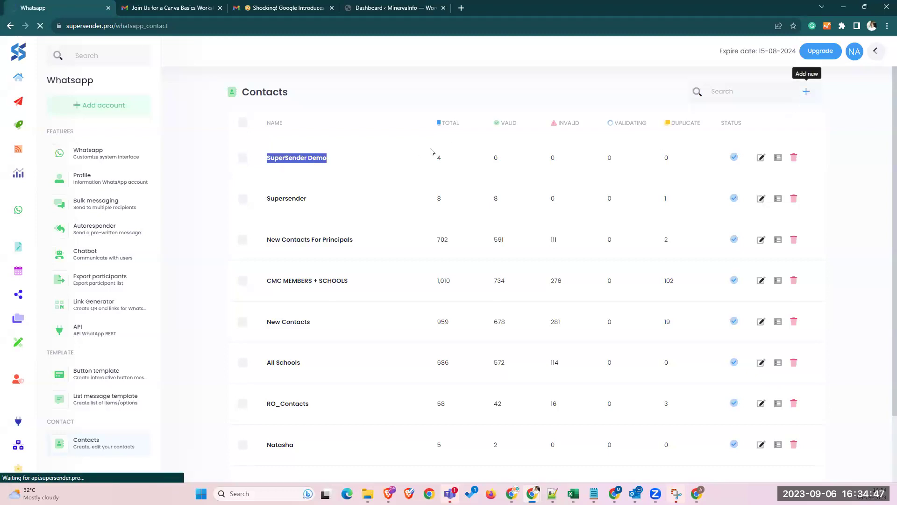
left_click(405, 218)
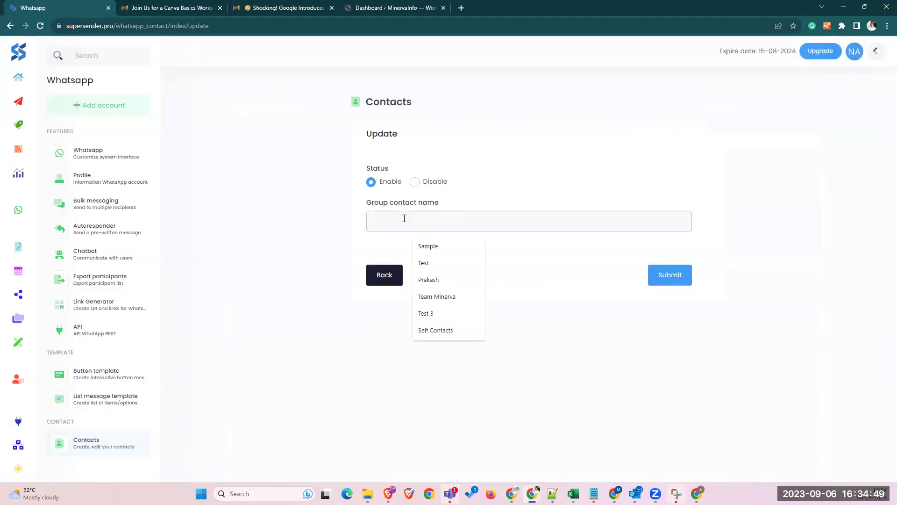
type("8th Sta")
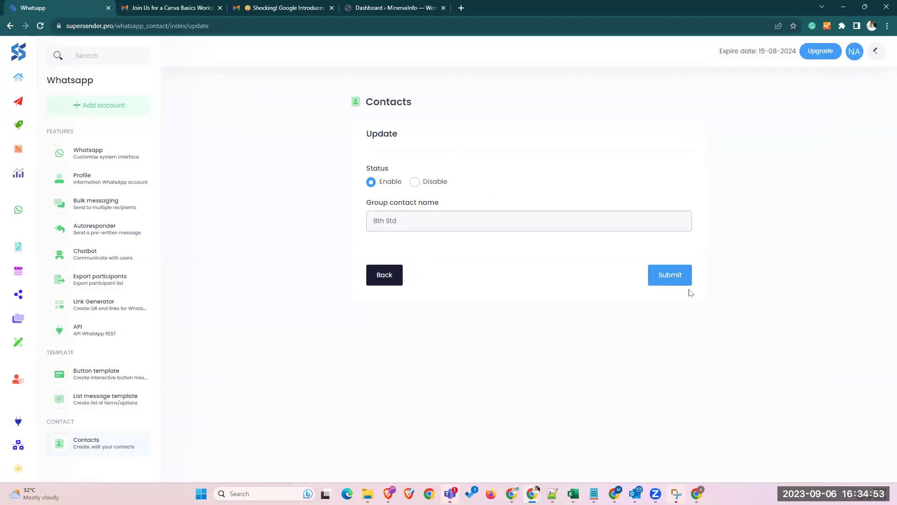
left_click(672, 277)
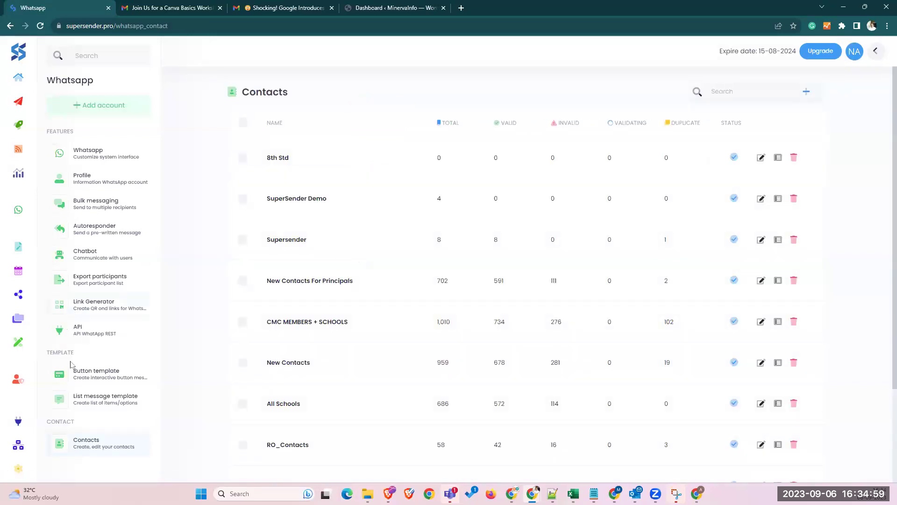
- Start a new bulk campaign and insert the saved 'Super Sender Demo - Sep 23' caption
left_click(84, 211)
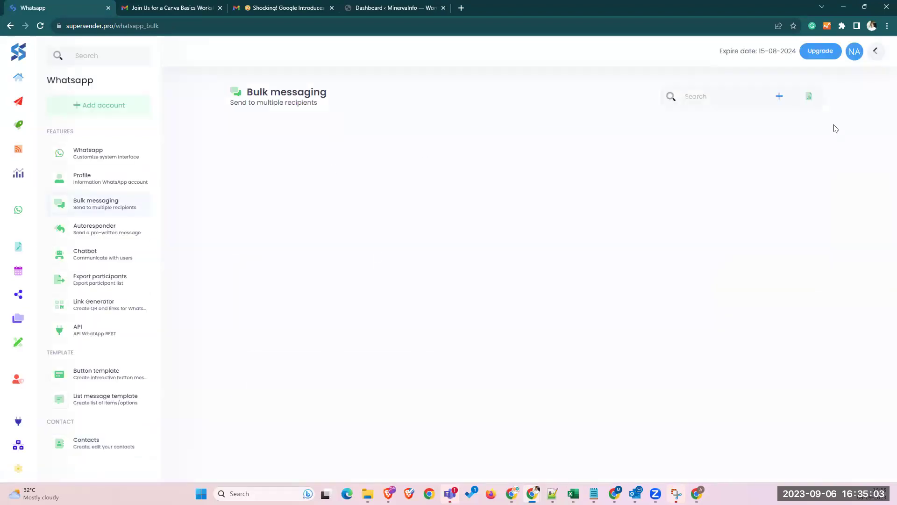
left_click(778, 104)
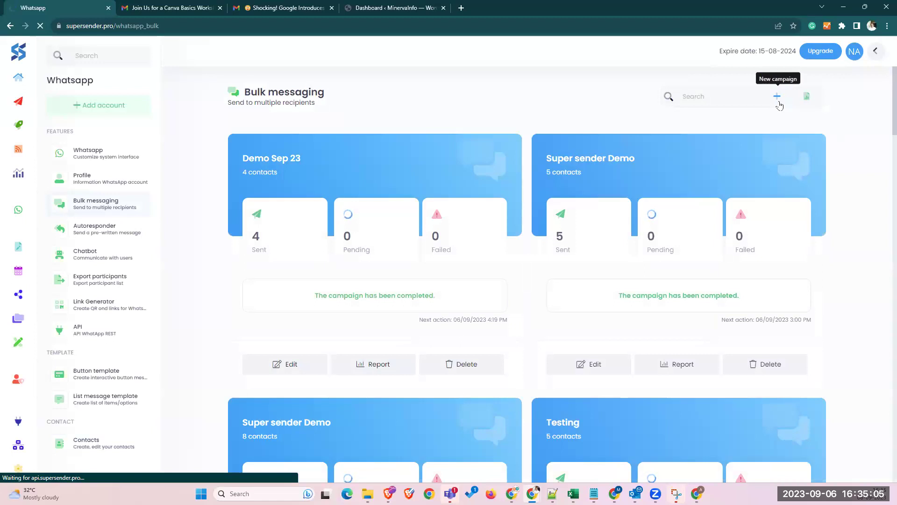
scroll(425, 317, "down", 6)
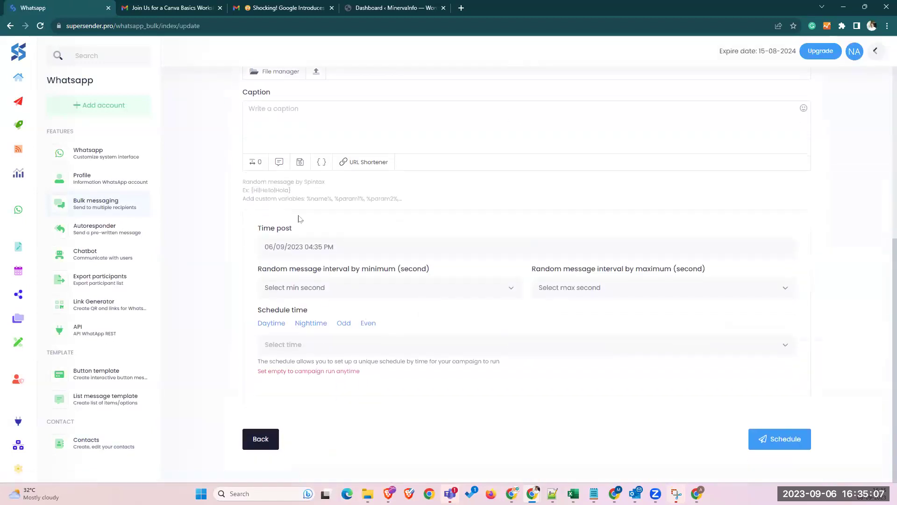
scroll(300, 212, "up", 2)
left_click(284, 209)
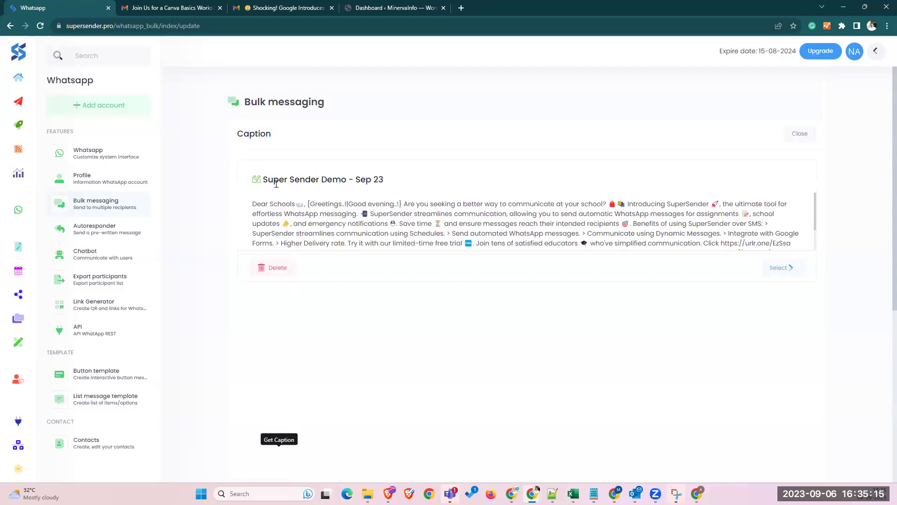
left_click_drag(268, 180, 365, 181)
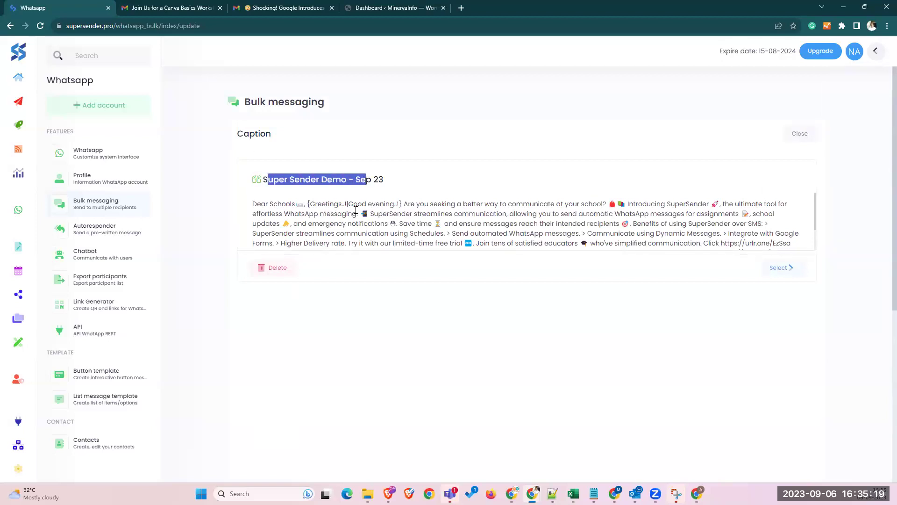
left_click(779, 269)
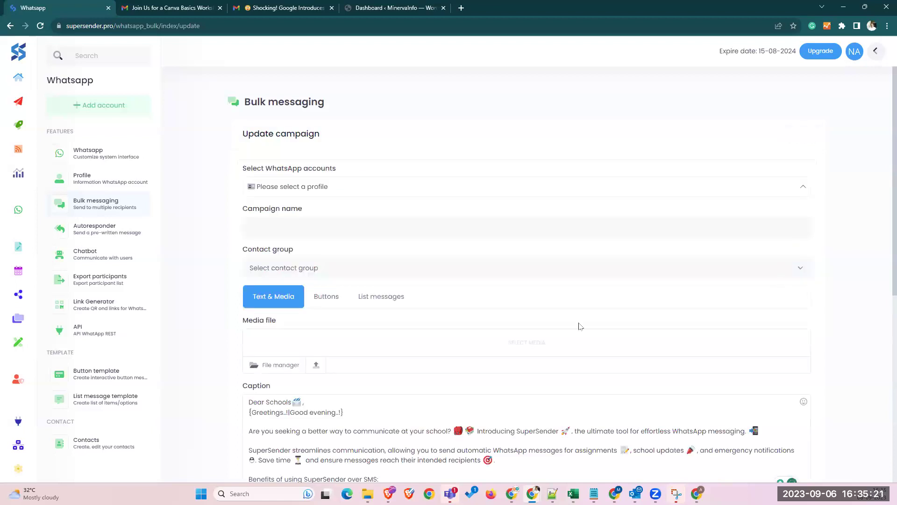
- Review the caption's Greetings spintax and dismiss the grammar checker's snippet suggestion
scroll(393, 323, "down", 4)
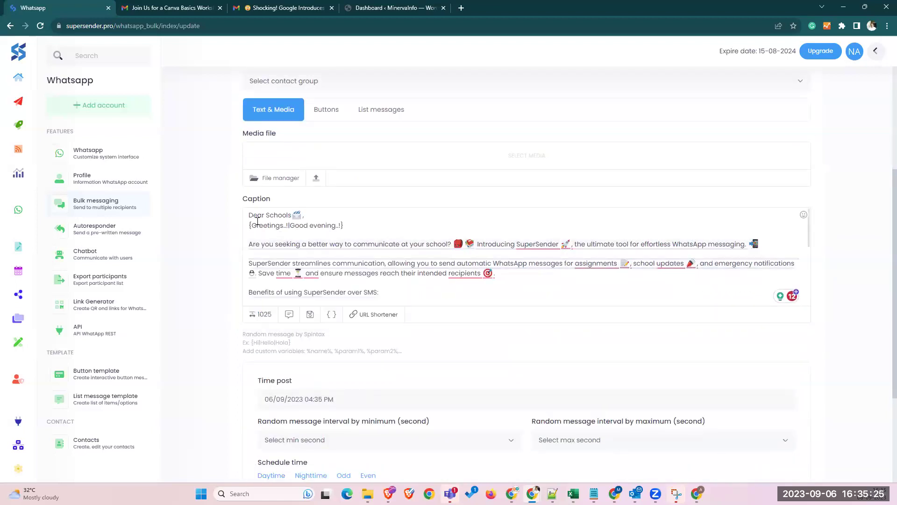
left_click_drag(286, 226, 328, 228)
left_click_drag(275, 229, 260, 228)
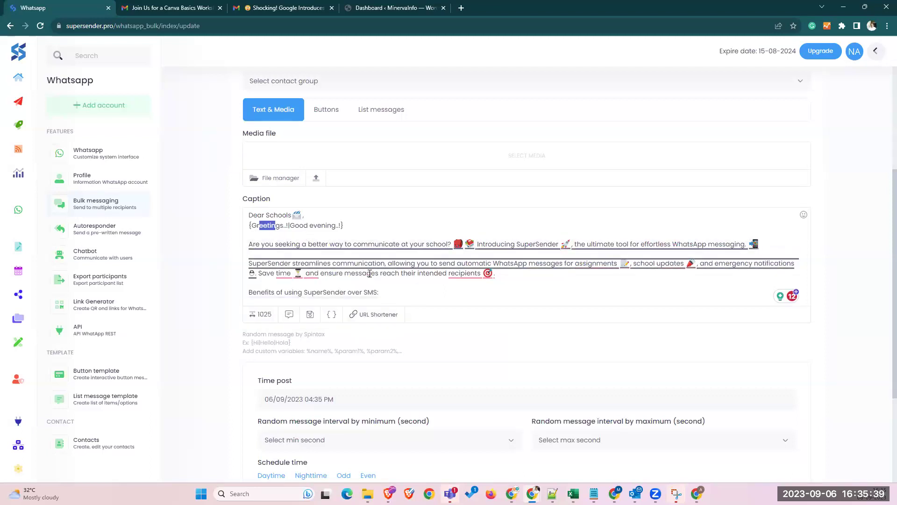
scroll(367, 274, "down", 1)
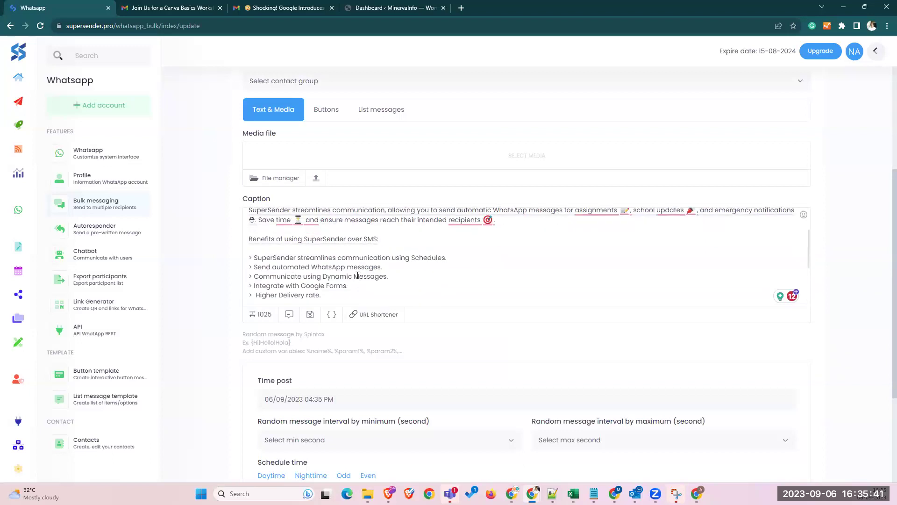
scroll(358, 273, "down", 1)
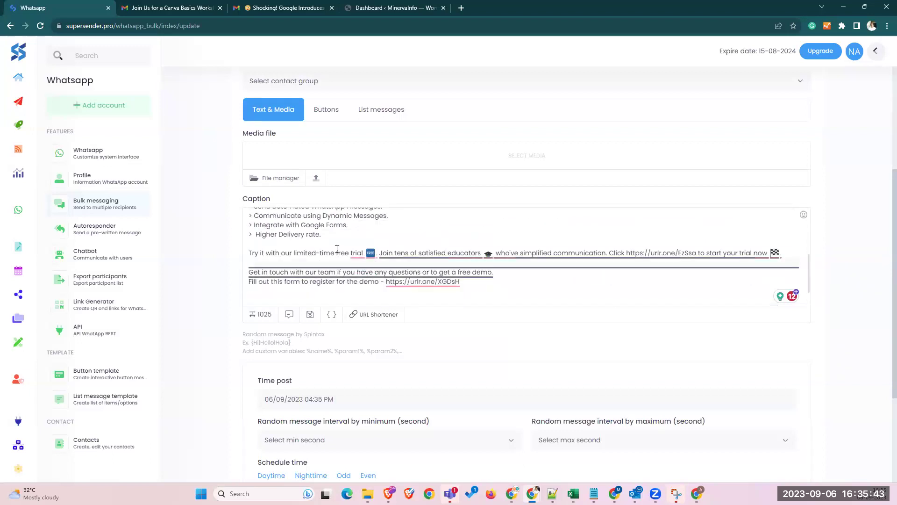
mouse_move(330, 275)
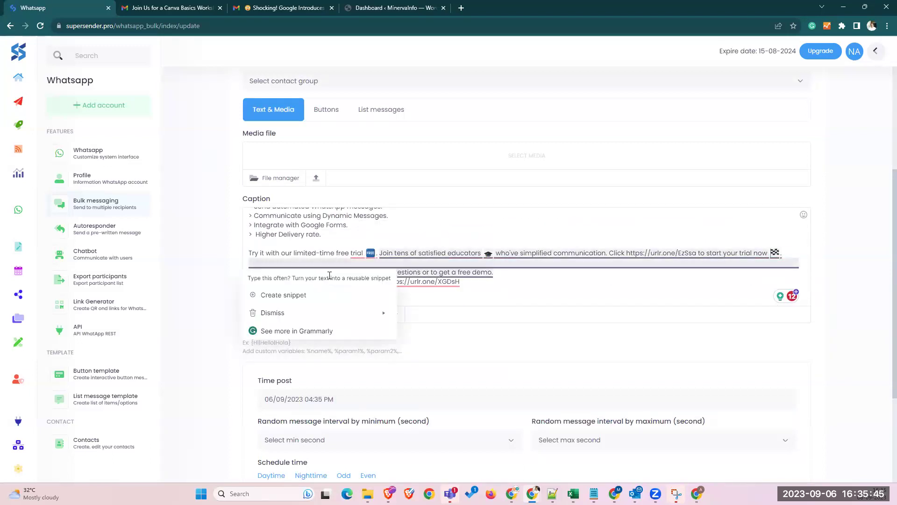
left_click(466, 283)
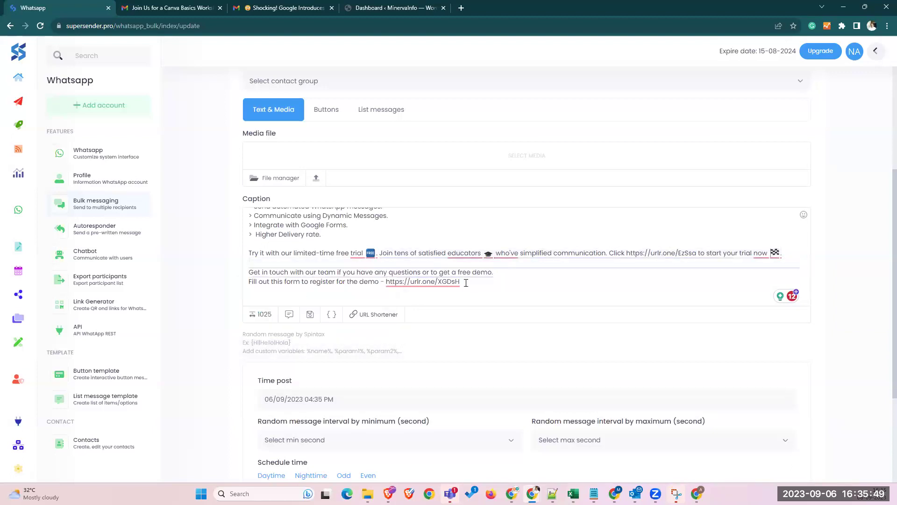
mouse_move(417, 272)
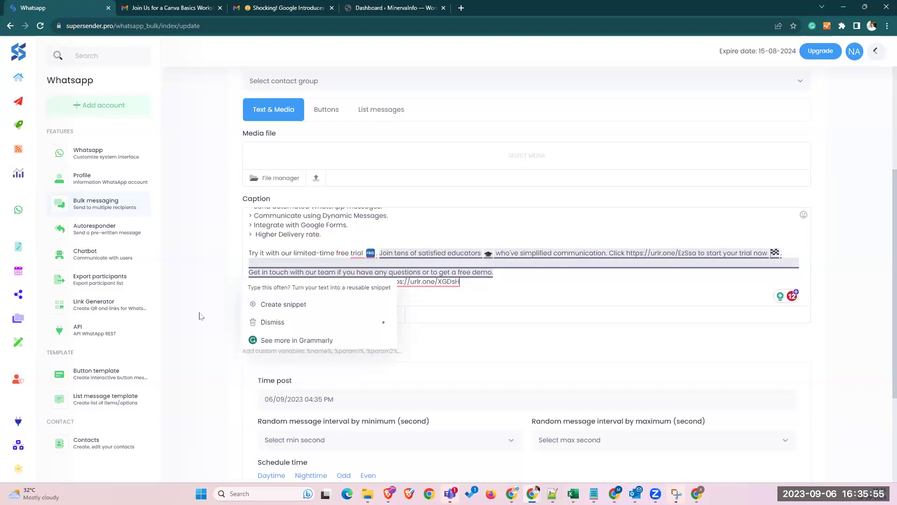
scroll(201, 317, "down", 3)
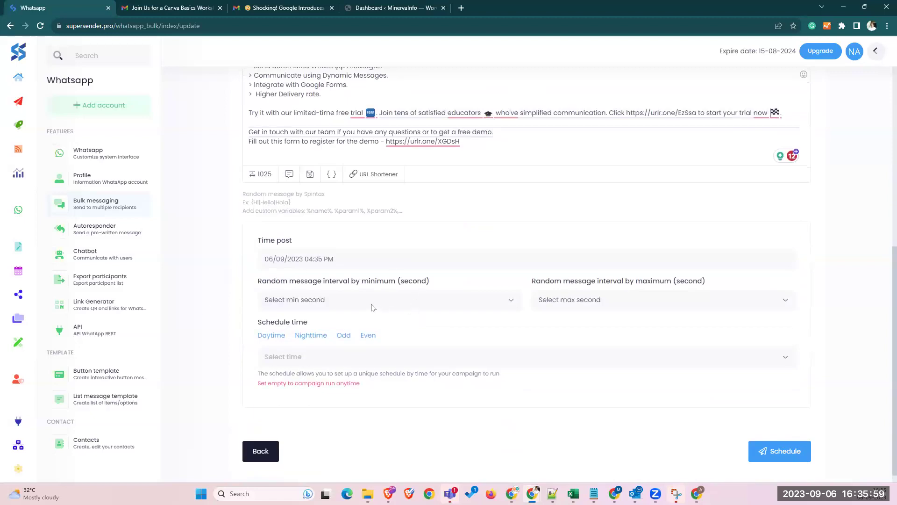
- Choose 4 seconds as the minimum and 8 seconds as the maximum message interval
left_click(356, 305)
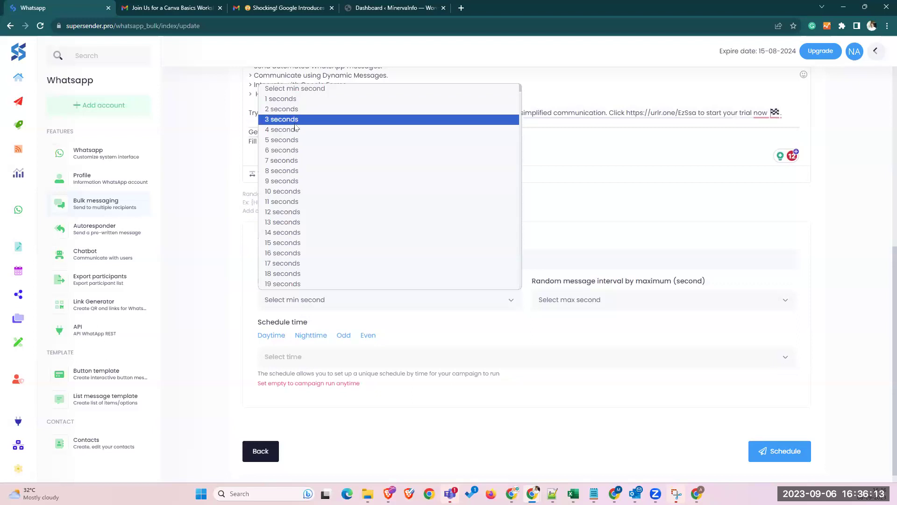
left_click(295, 130)
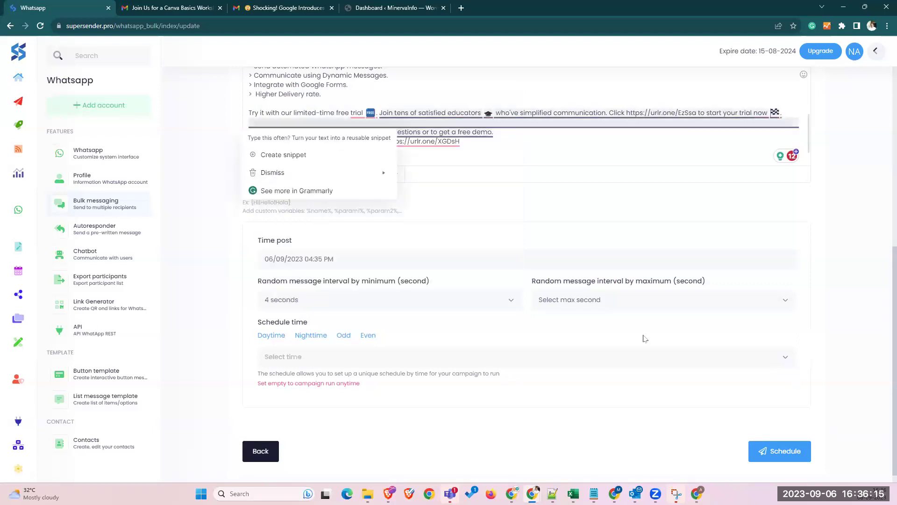
left_click(620, 308)
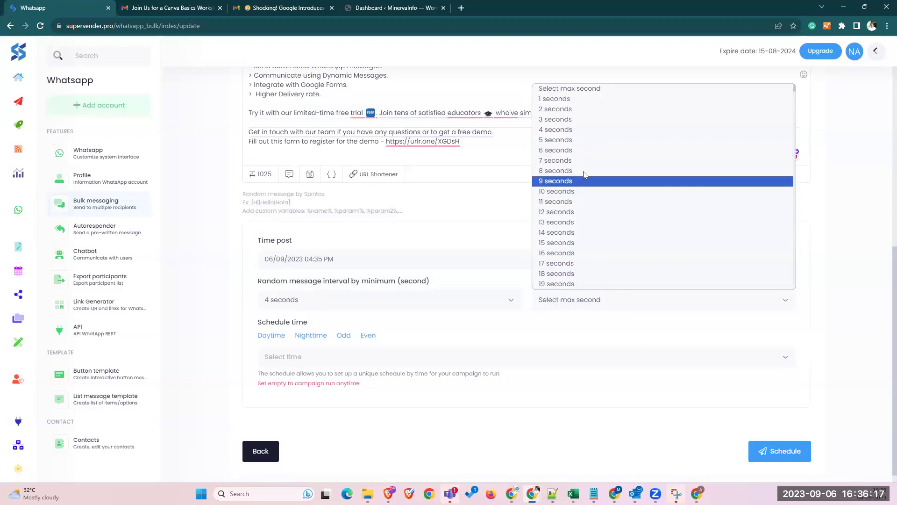
left_click(585, 175)
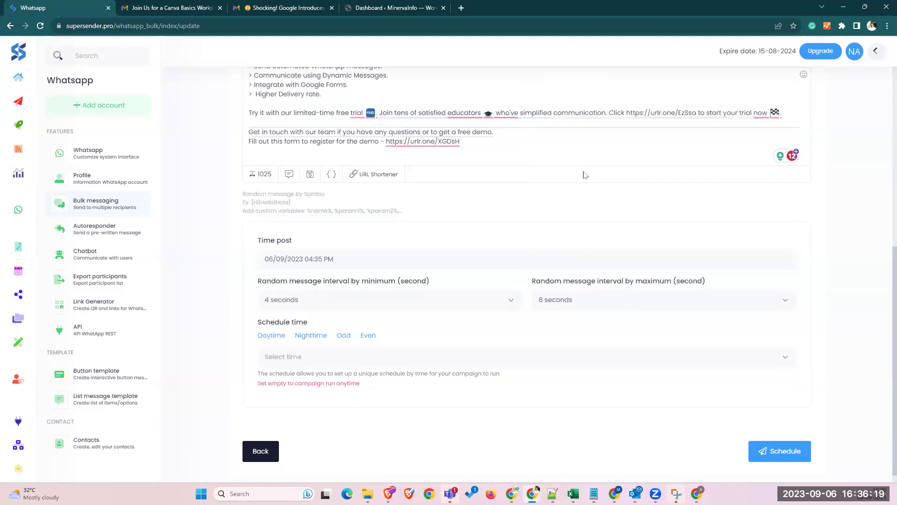